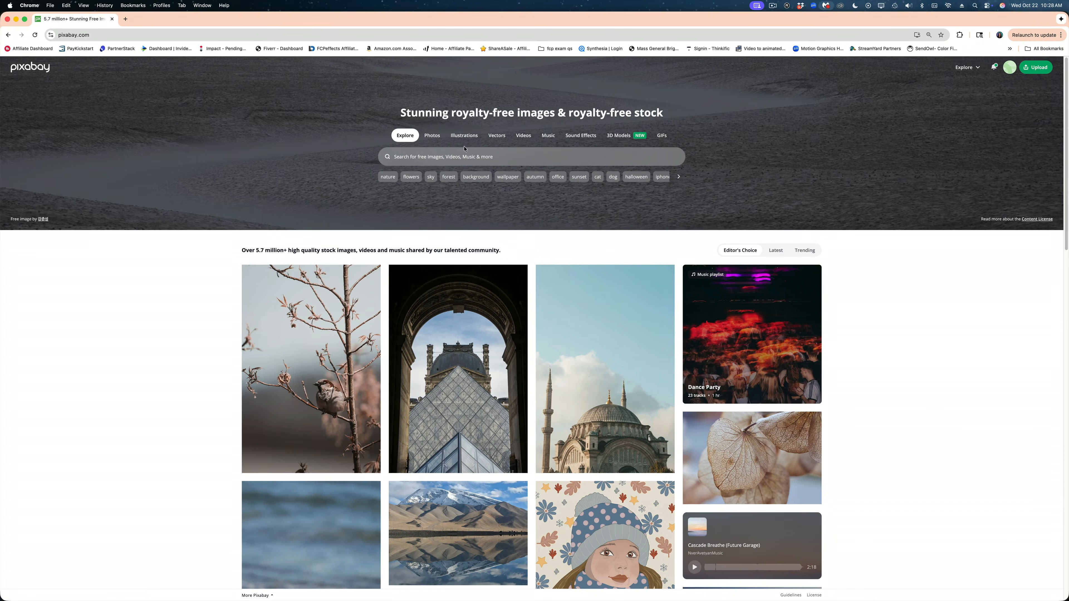
- Search Pixabay for "desert" and browse the results for a sand dune photo
click(448, 153)
text(desert)
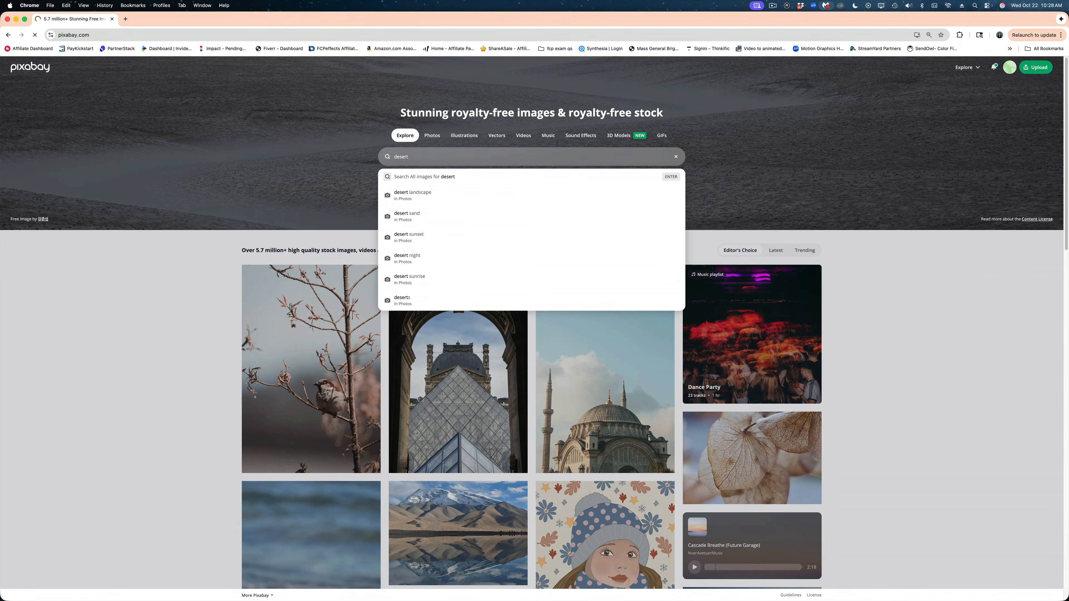
scroll(616, 277, down, 4)
scroll(616, 278, down, 10)
scroll(616, 277, down, 4)
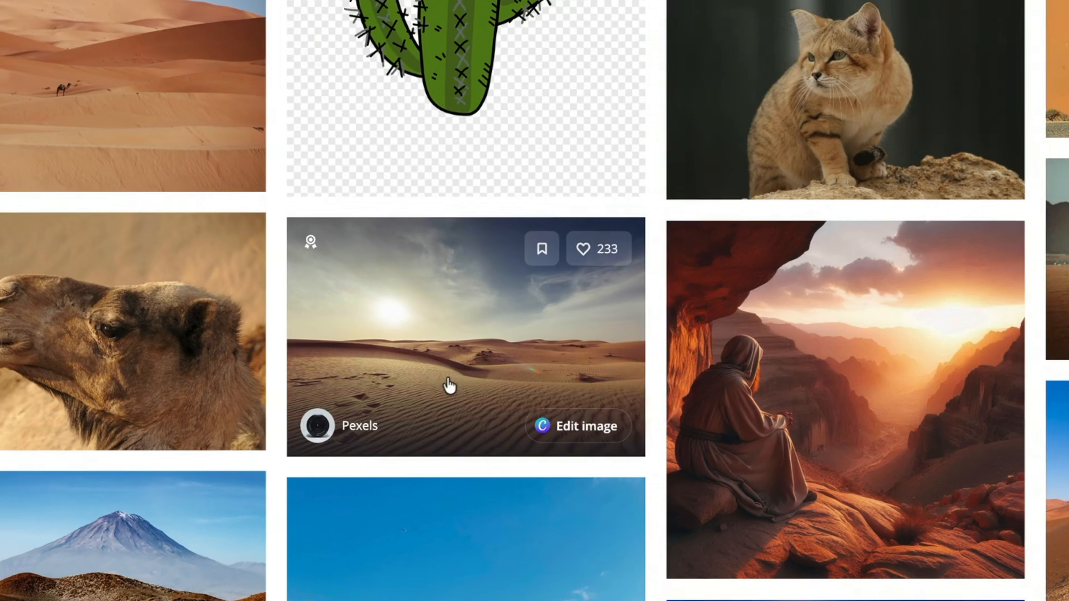
- Open the photo of rippled dunes with footprints under a low sun and download it
click(456, 383)
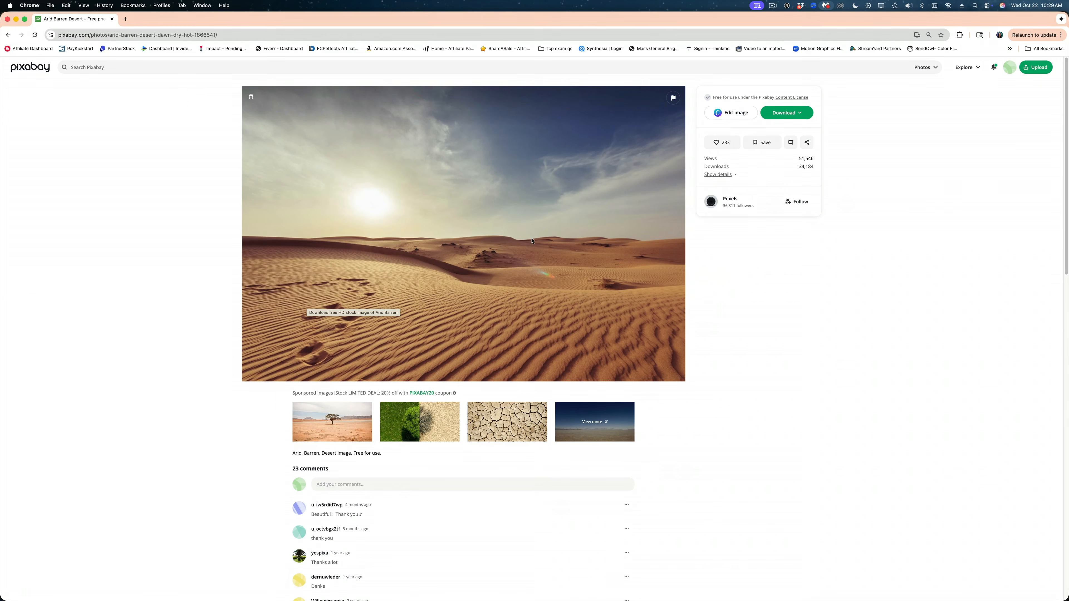
click(787, 112)
click(715, 178)
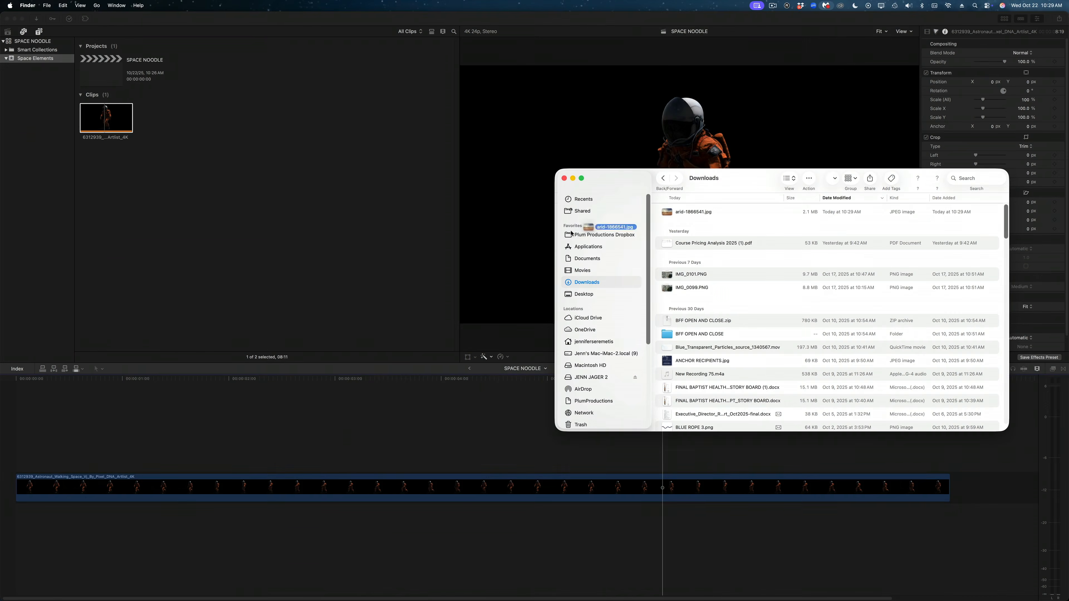
- Switch to Final Cut Pro, add arid-1866541.jpg beneath the astronaut clip and extend it to the astronaut clip's full length
drag(694, 212, 18, 524)
click(139, 457)
drag(334, 518, 949, 518)
click(844, 518)
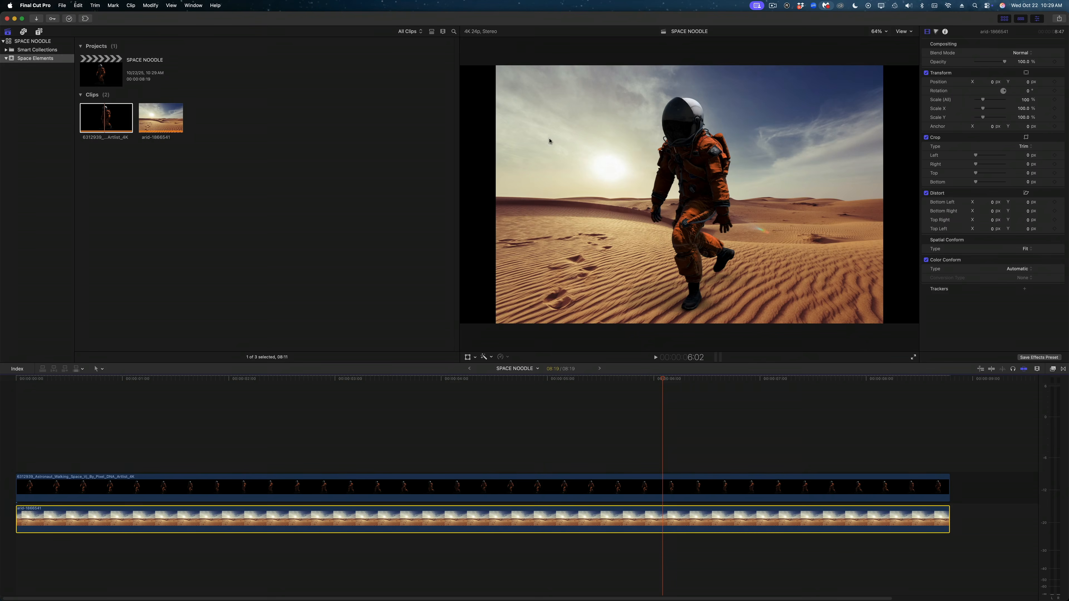
- Disable the astronaut clip and apply an analyzed Magnetic Mask to the desert clip that keeps only the sand
click(444, 491)
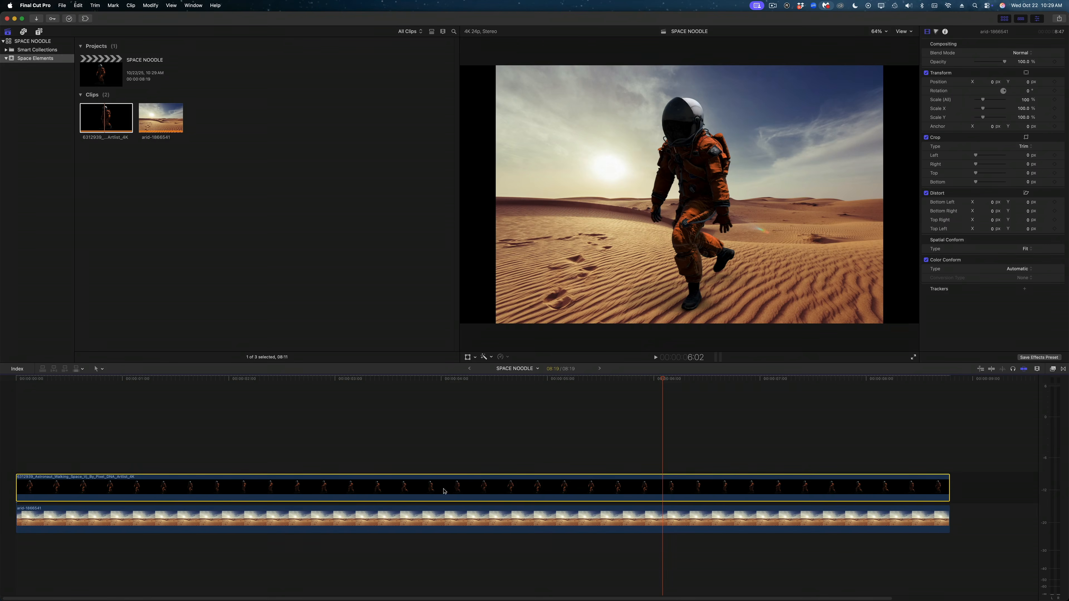
key(v)
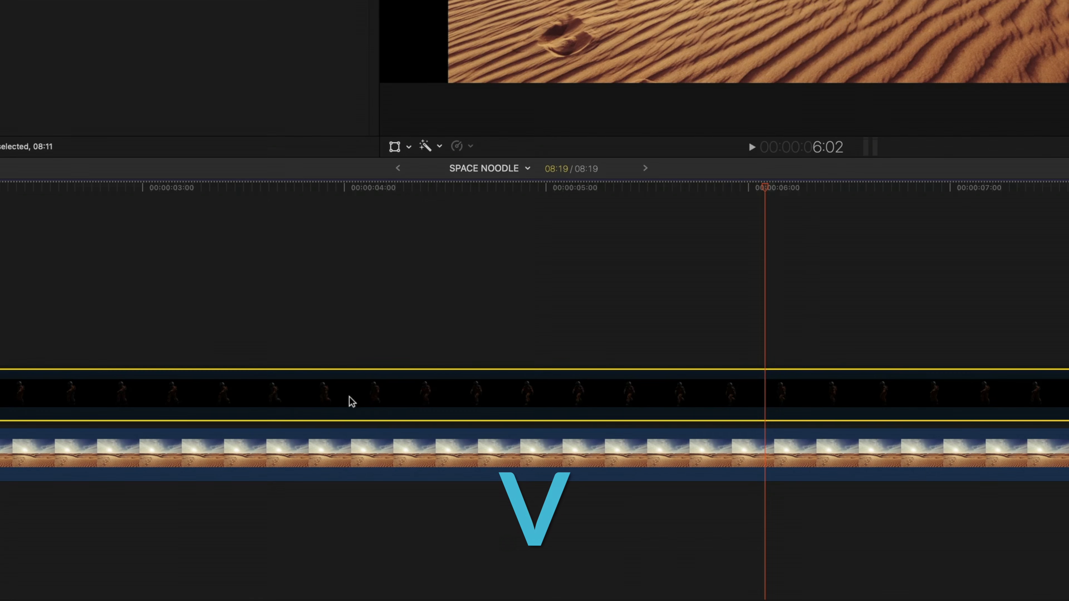
click(318, 457)
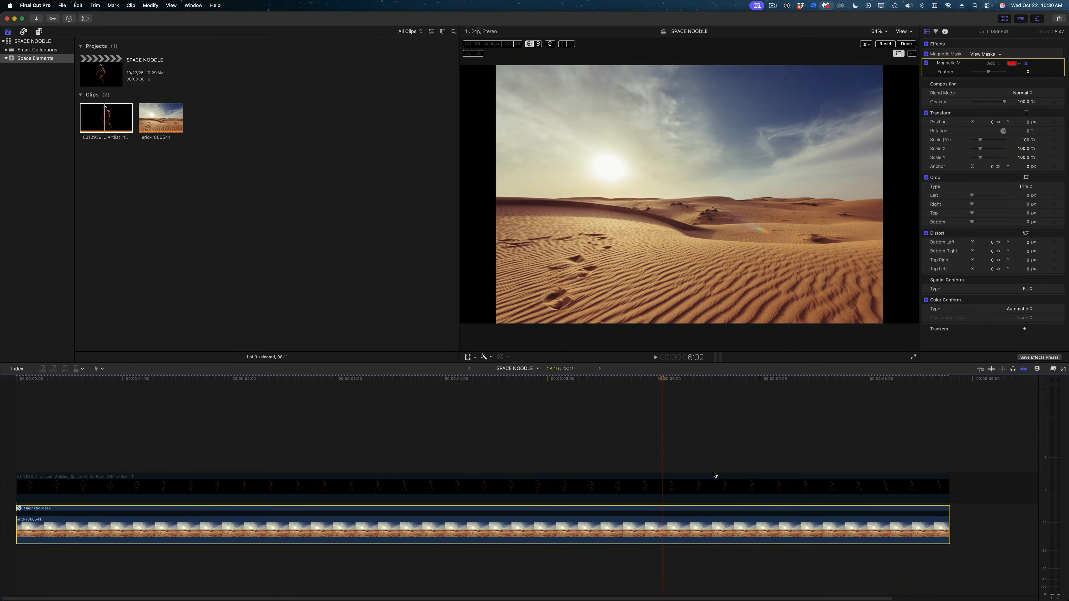
key(ctrl+super+m)
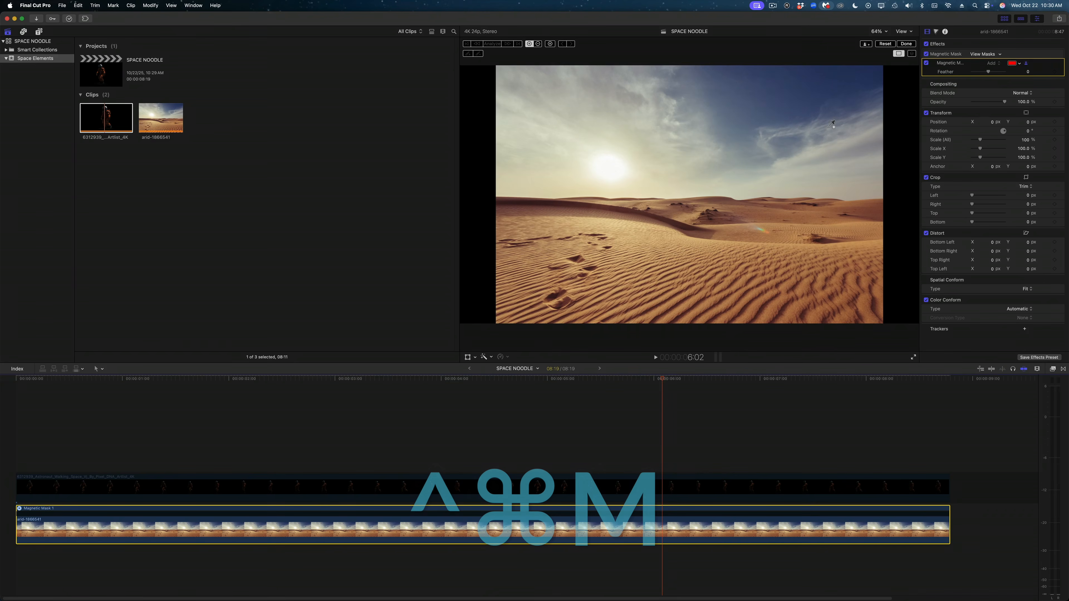
click(757, 249)
click(553, 241)
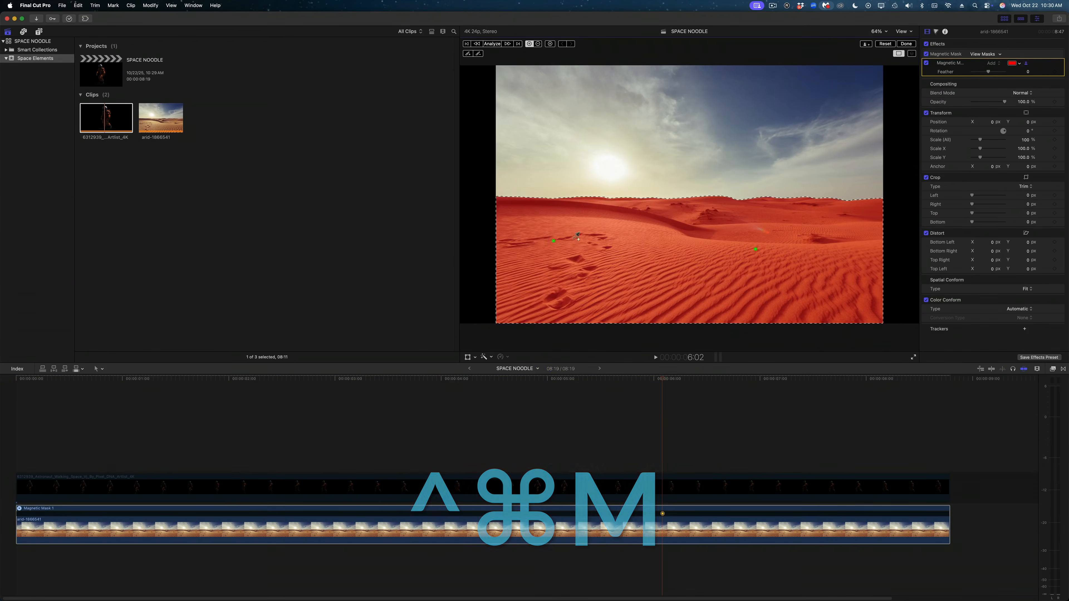
click(493, 44)
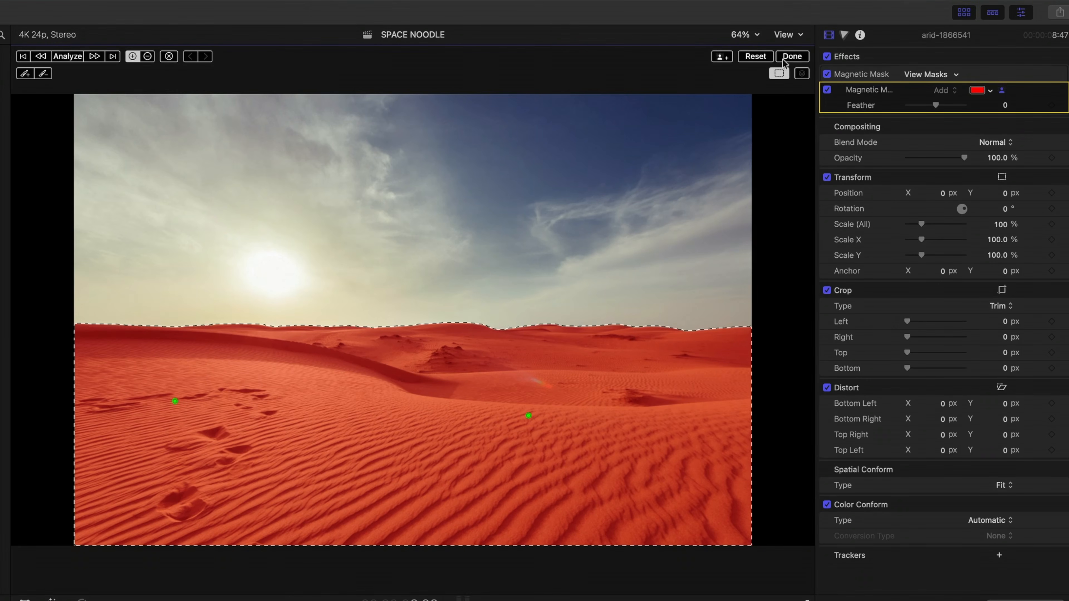
click(788, 59)
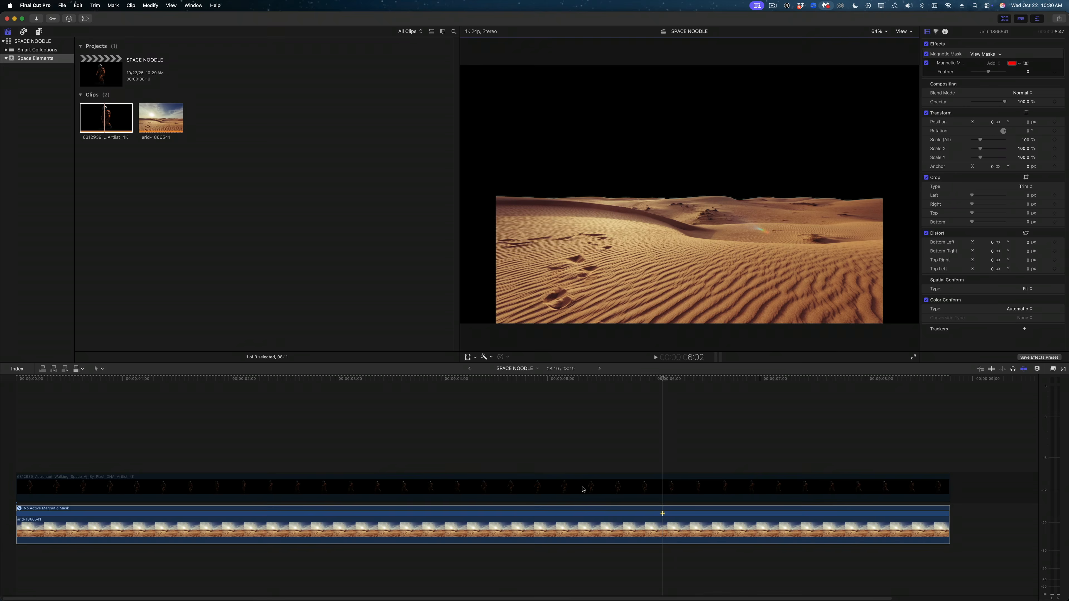
- Re-enable the astronaut clip and scale it down so the figure stands smaller on the dunes
click(583, 489)
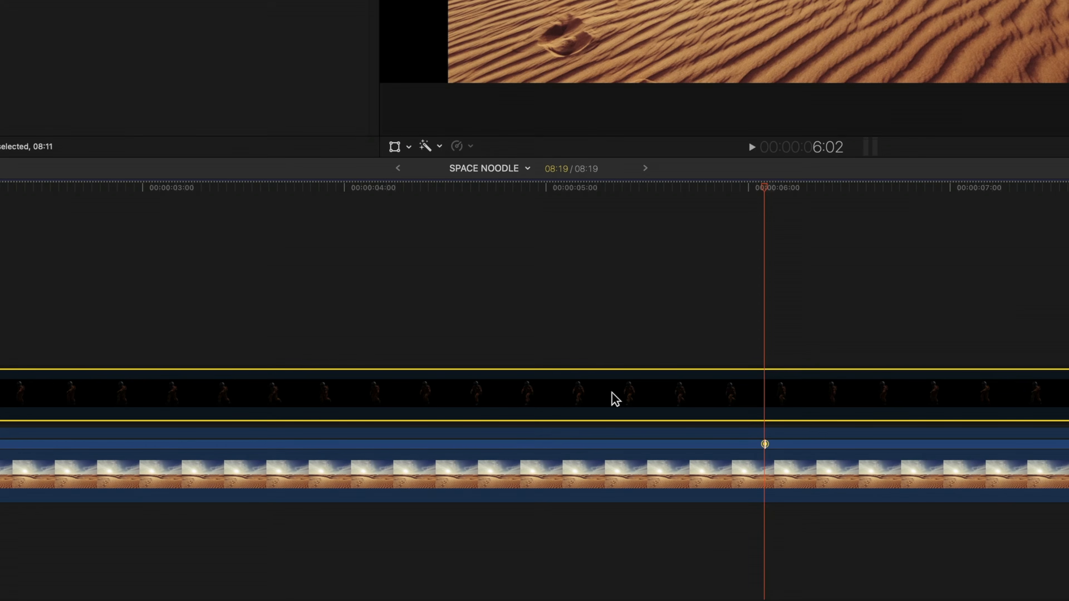
key(v)
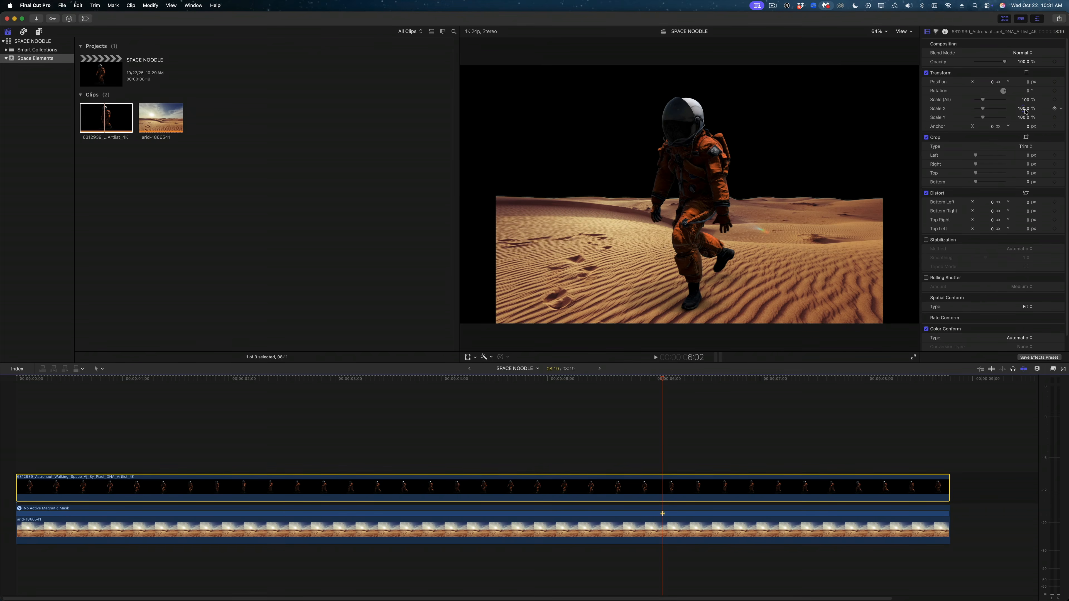
drag(984, 101, 982, 102)
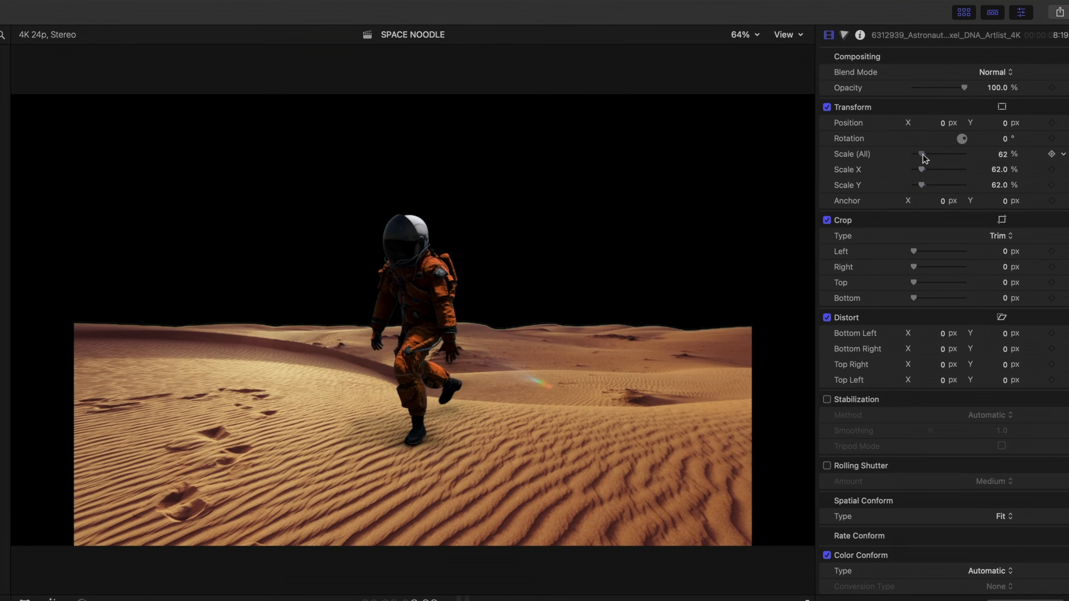
drag(924, 157, 924, 158)
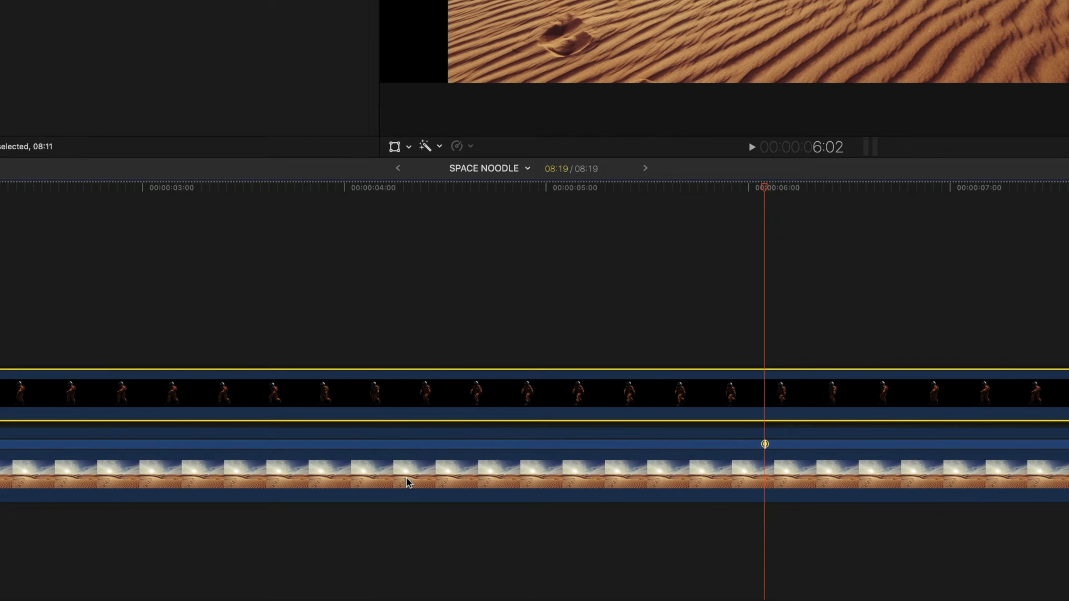
- Scale the desert clip to 192% and keyframe its position at the timeline start to X -640 px, Y 340 px
click(408, 483)
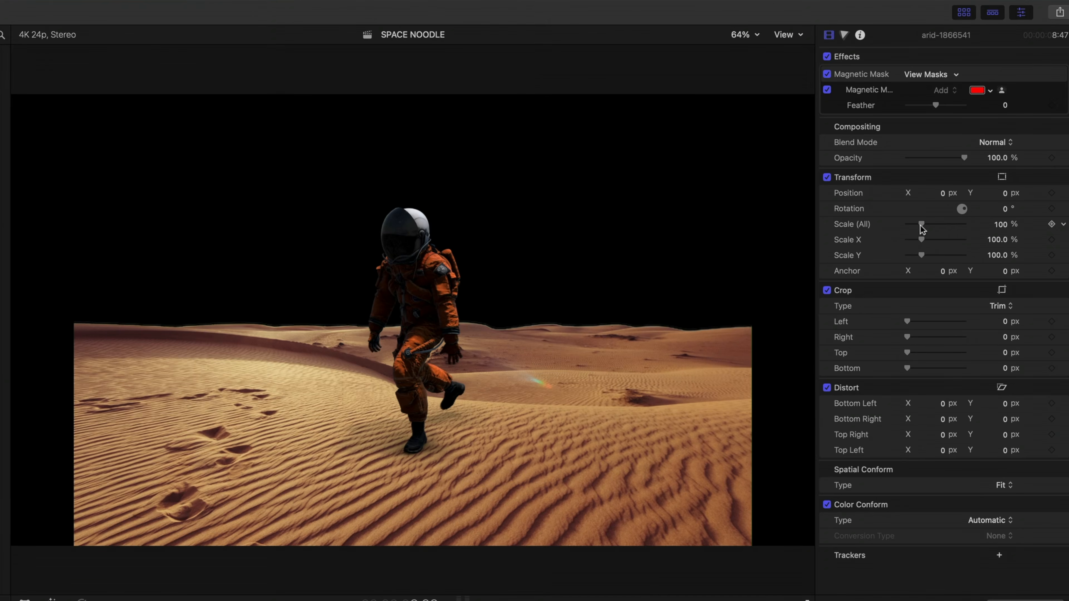
drag(920, 226, 934, 229)
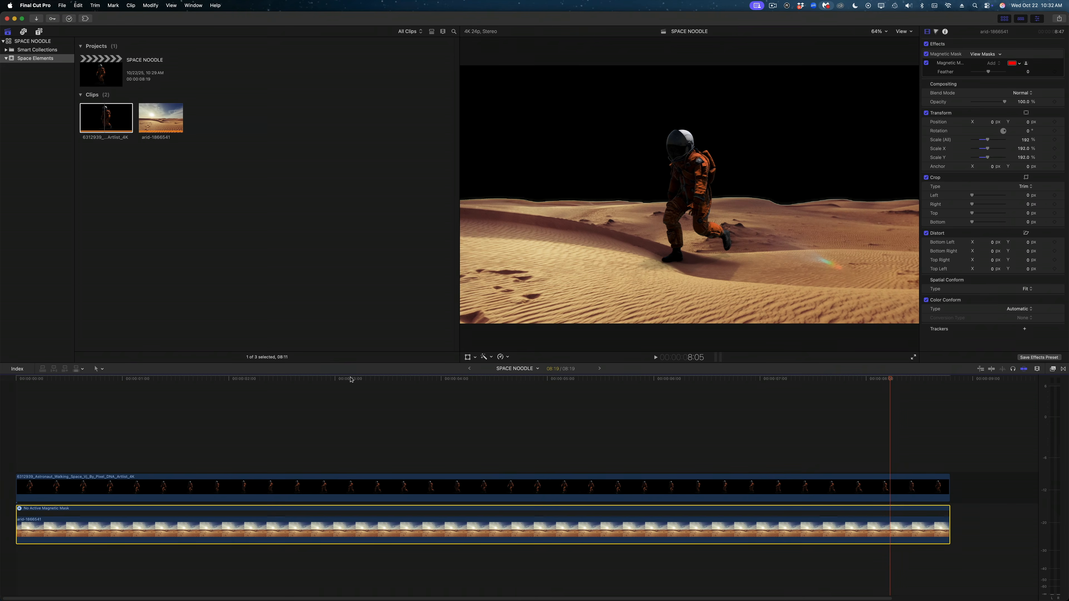
drag(202, 382, 1, 387)
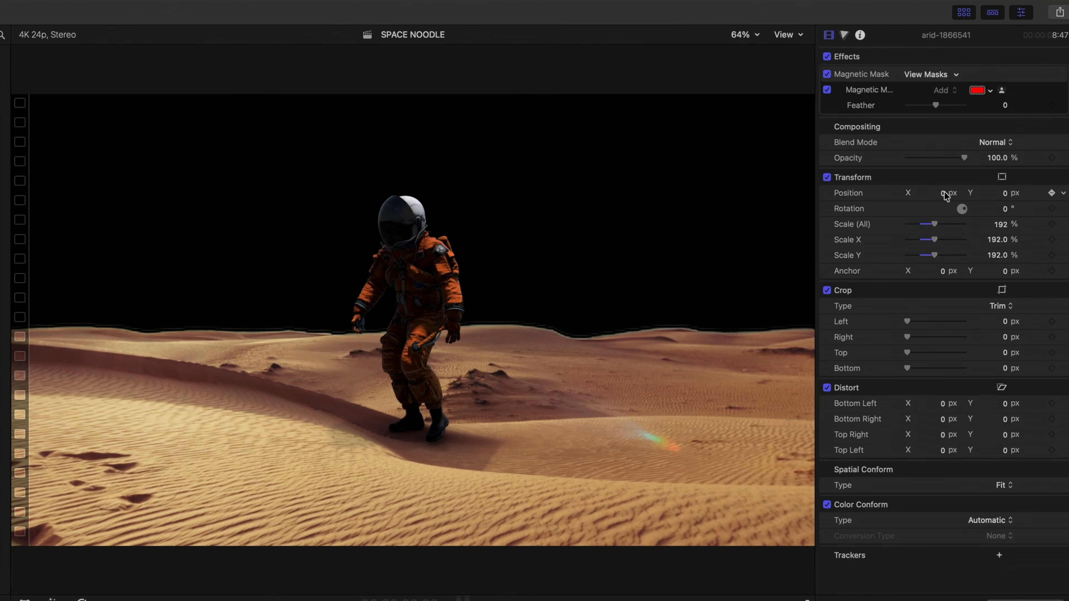
drag(943, 194, 849, 194)
click(932, 193)
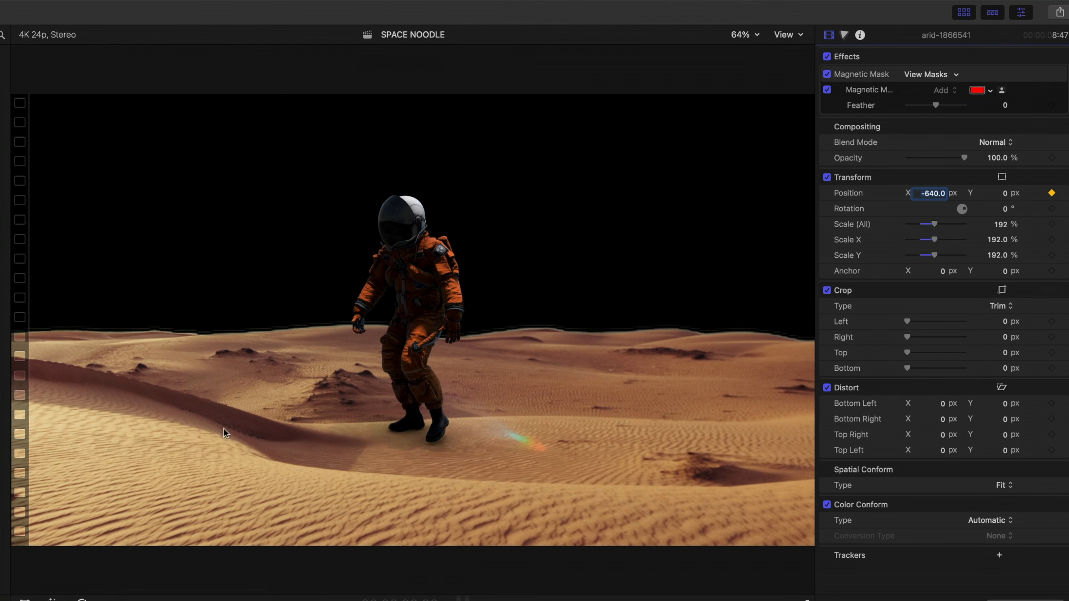
drag(1005, 194, 1011, 115)
- Keyframe the desert clip's position at the end of the timeline to X 1050 px, Y 300 px and play back the movement
drag(754, 382, 955, 392)
drag(955, 391, 950, 391)
mouse_move(987, 122)
mouse_down()
mouse_move(986, 112)
mouse_move(986, 122)
mouse_up()
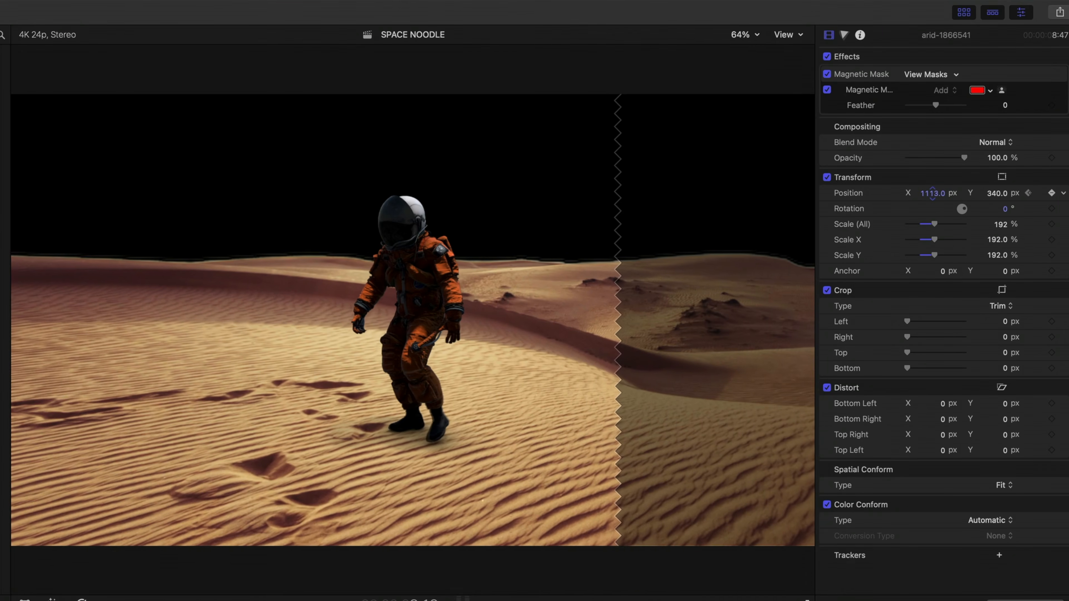
drag(932, 193, 933, 193)
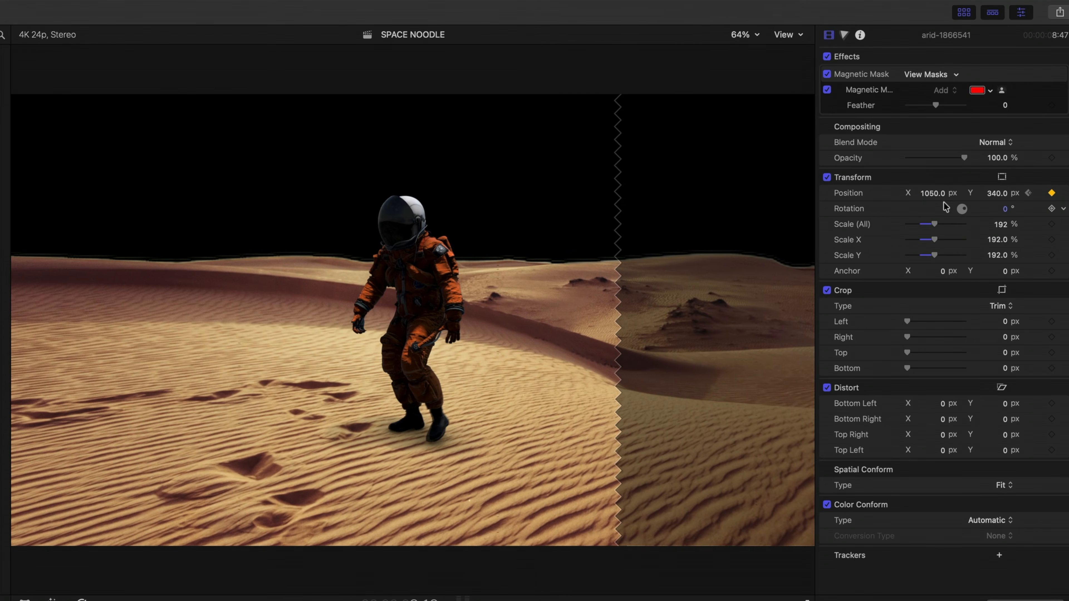
drag(996, 193, 996, 193)
click(996, 193)
text(300)
key(Return)
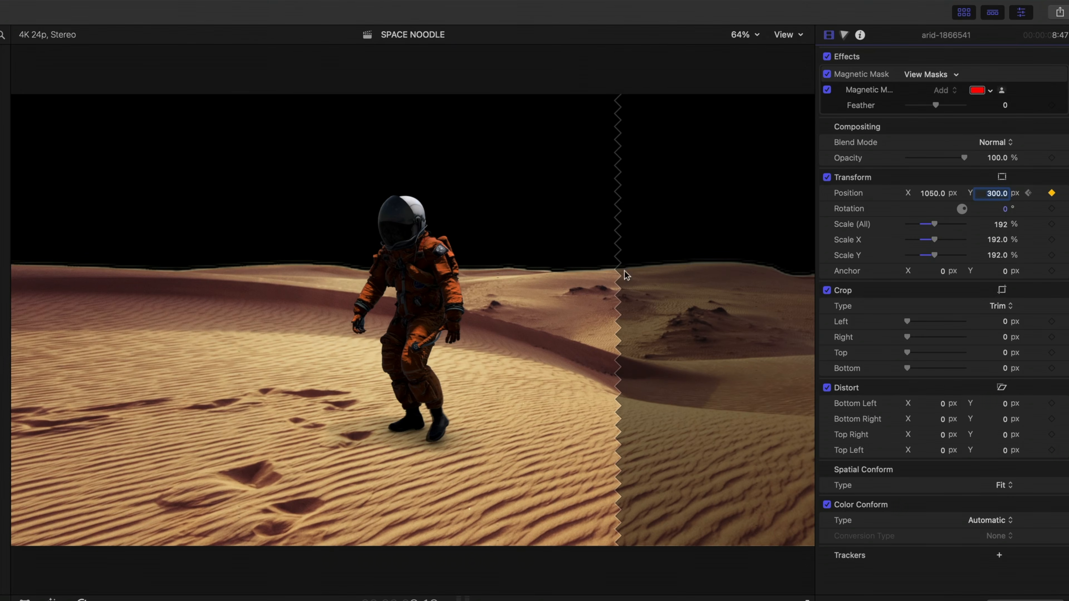
key(space)
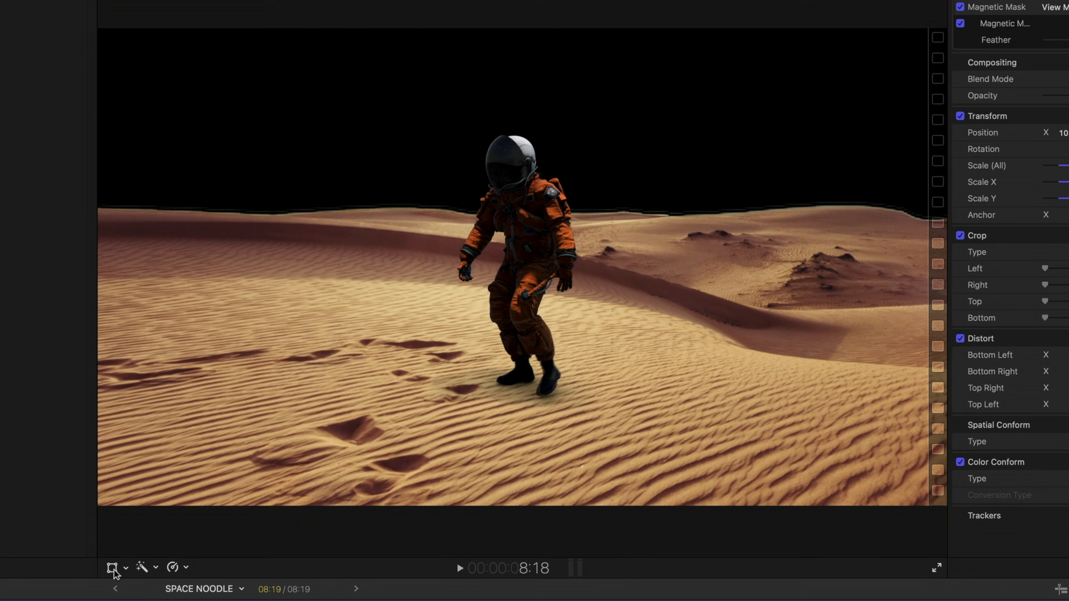
- Show the desert clip's on-screen Transform path and set its start and end position points to Linear
click(468, 358)
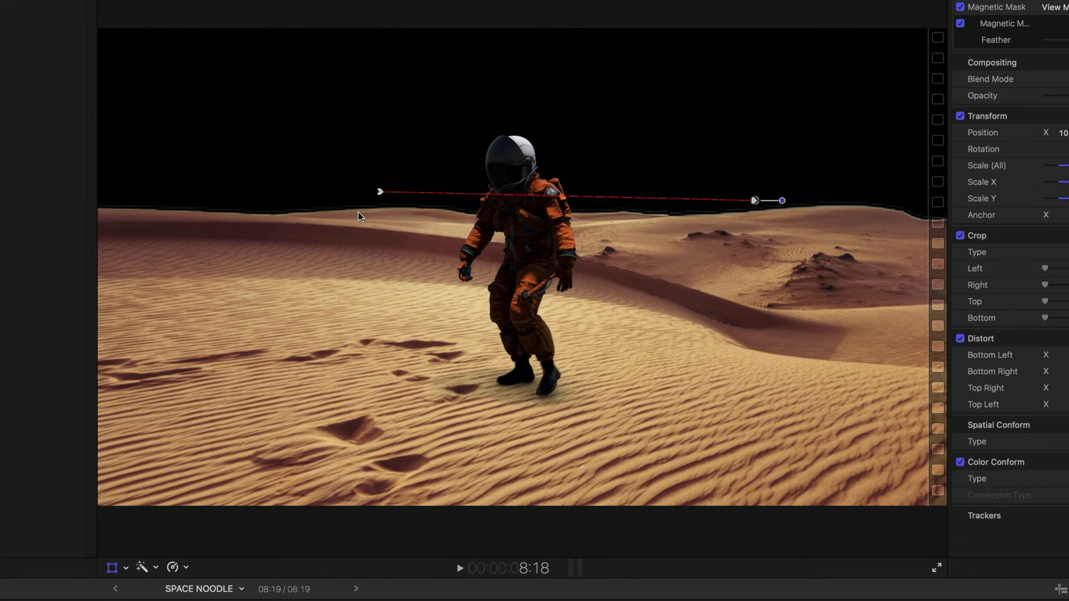
right_click(378, 191)
click(402, 203)
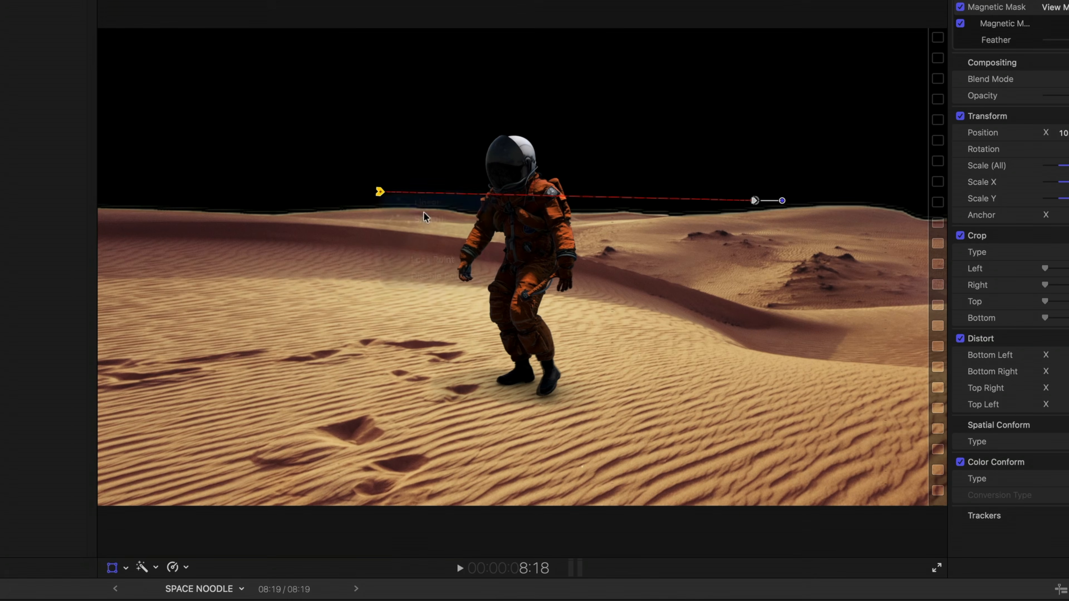
right_click(754, 202)
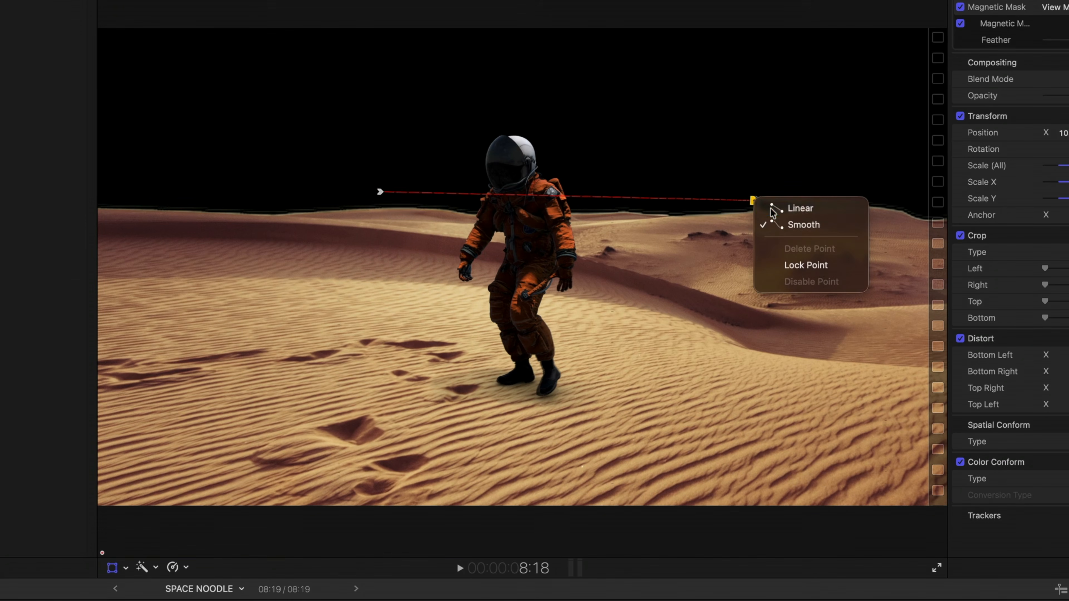
click(779, 208)
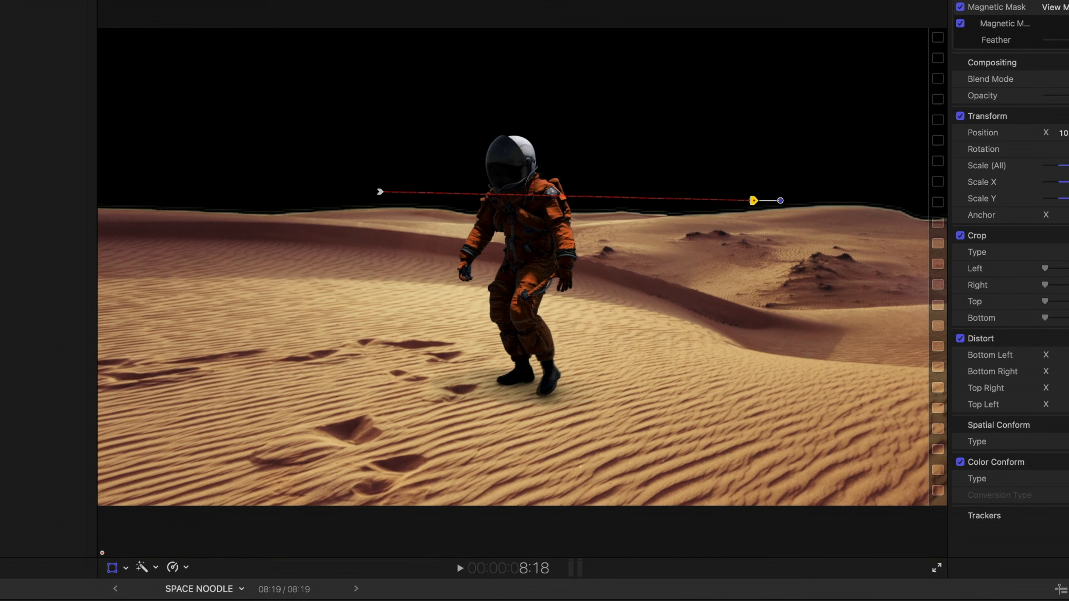
key(Home)
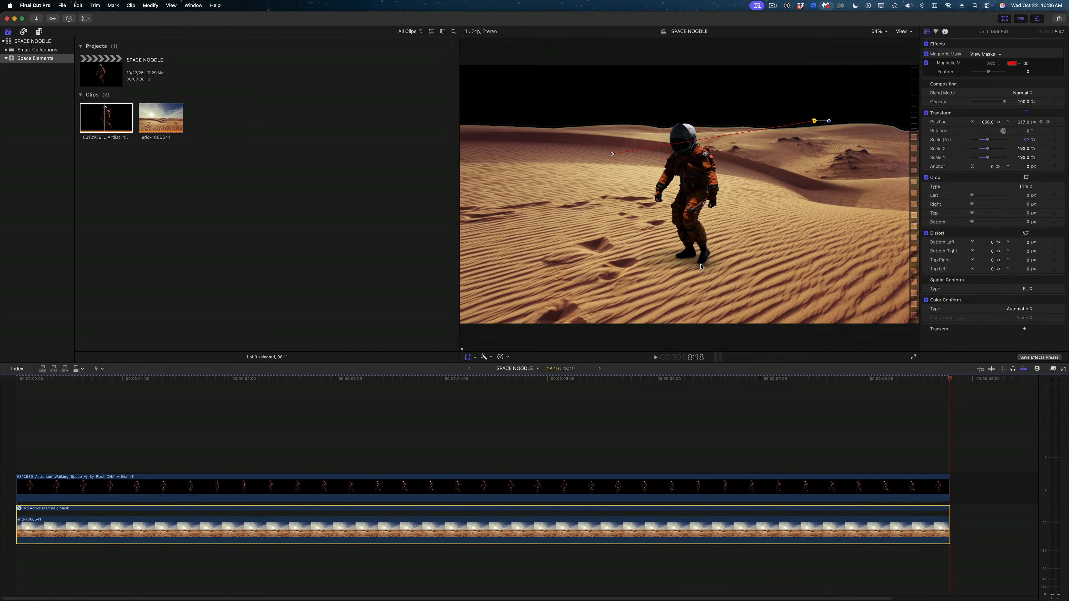
- Color-adjust the desert clip with Black Point -42, Saturation 22, Highlights Warmth -23, Midtones Warmth -20, and Shadows Warmth and Tint -8
click(255, 386)
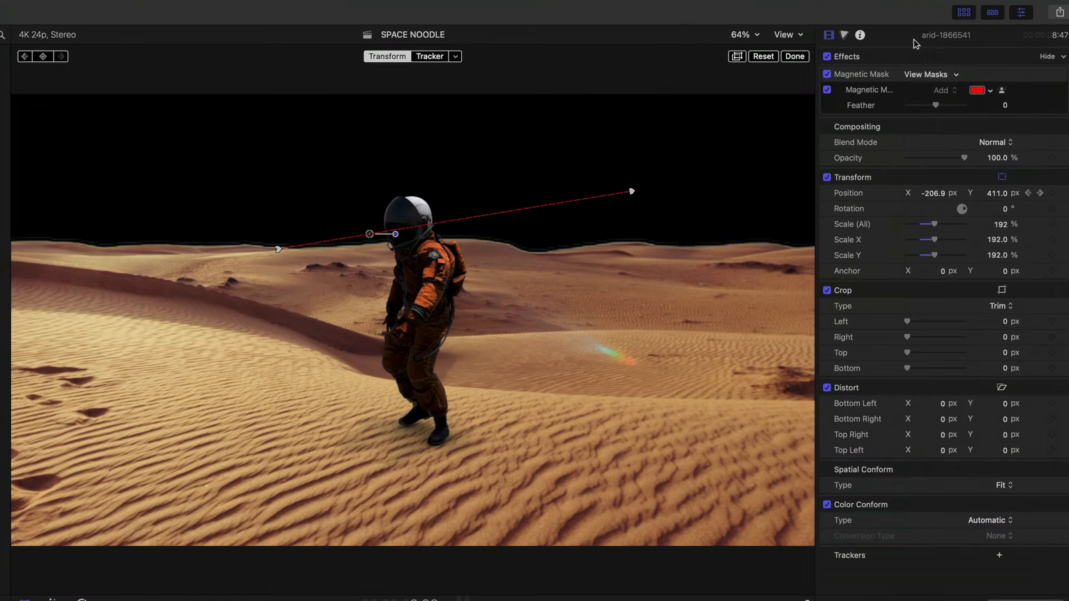
click(936, 32)
drag(989, 149, 990, 149)
drag(930, 286, 934, 286)
drag(936, 256, 930, 256)
drag(936, 318, 934, 333)
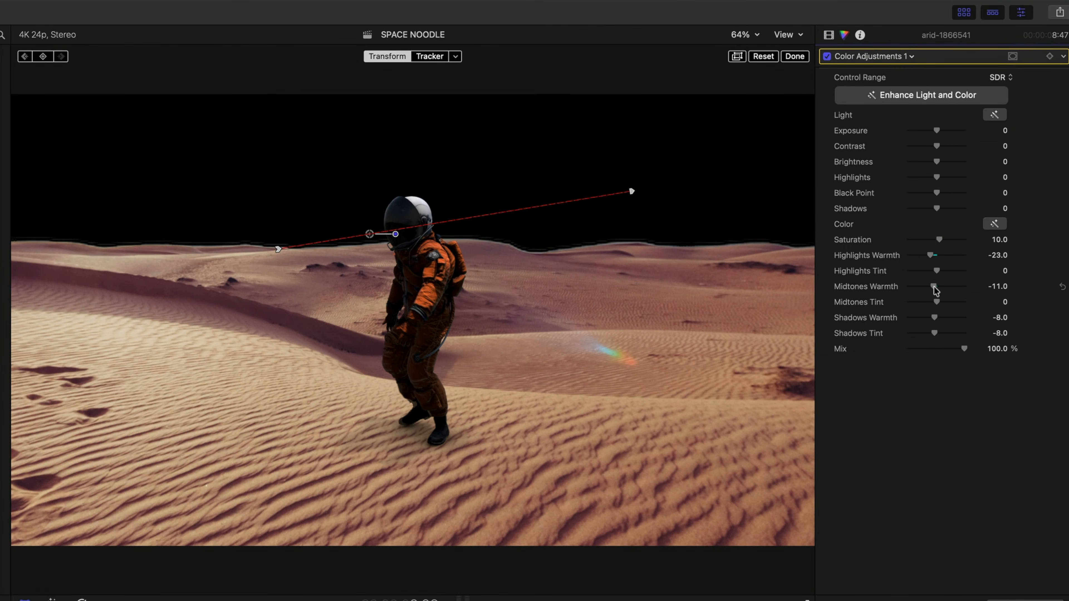
drag(945, 242, 947, 241)
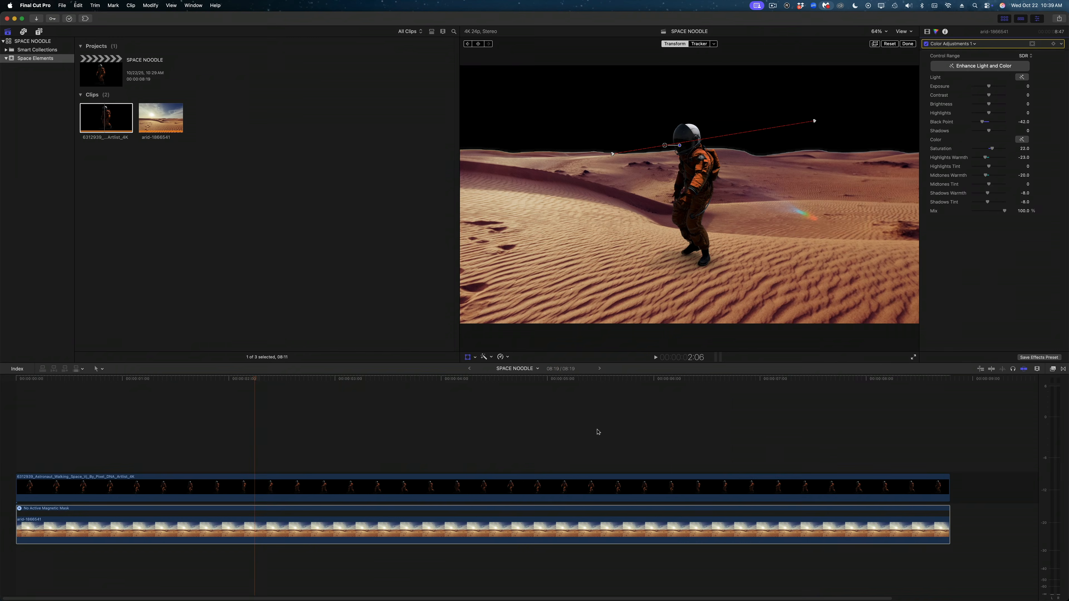
click(406, 393)
click(485, 378)
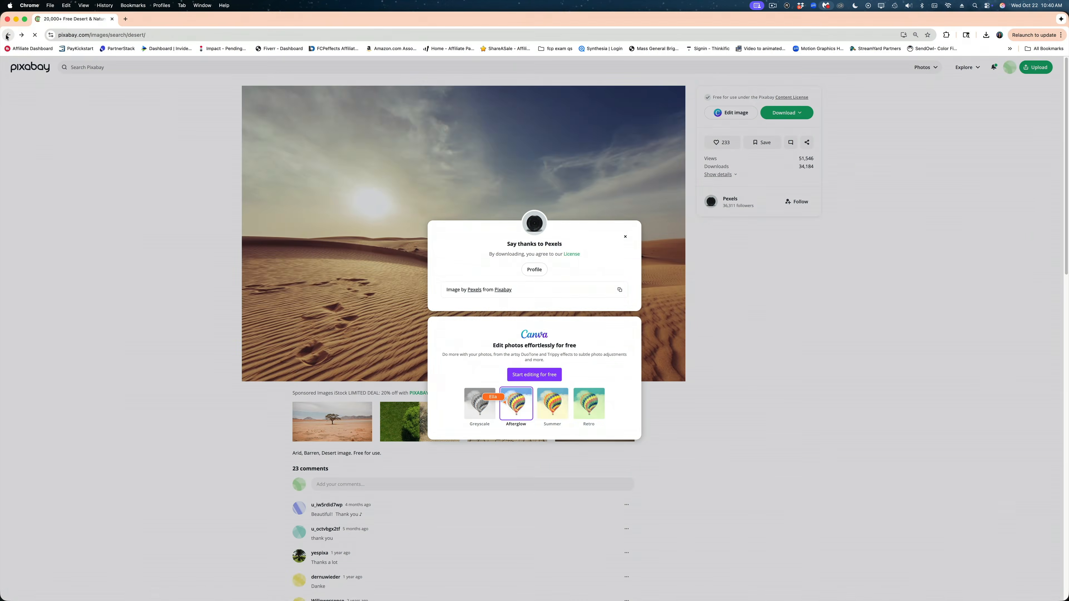
- Return to Pixabay's desert search results and open the first royalty-free image, showing smooth sand dunes
click(9, 35)
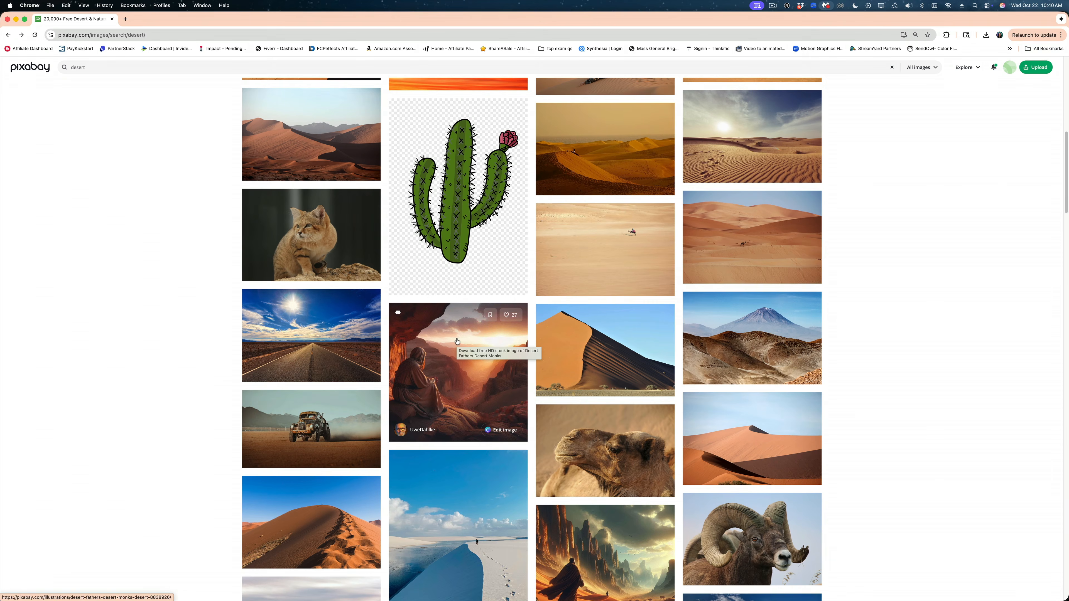
scroll(373, 321, up, 10)
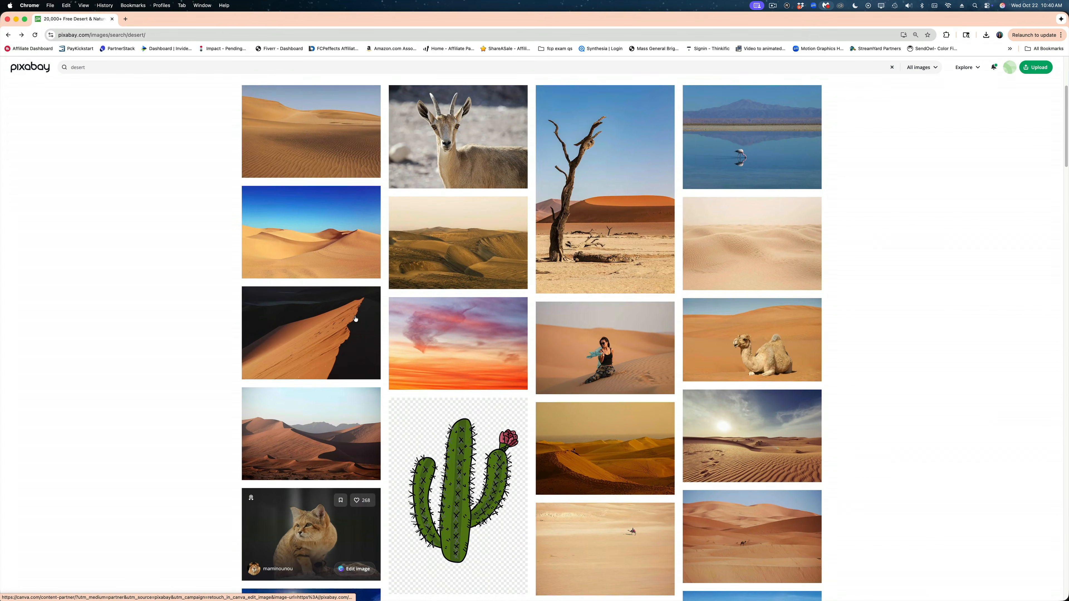
scroll(355, 319, up, 1)
scroll(355, 319, up, 1)
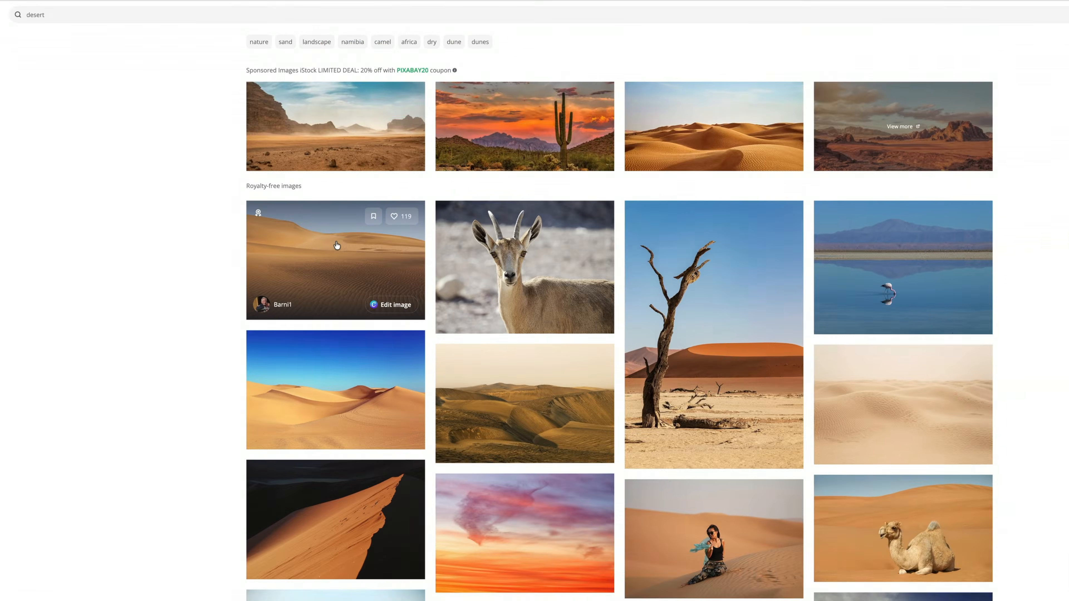
click(336, 245)
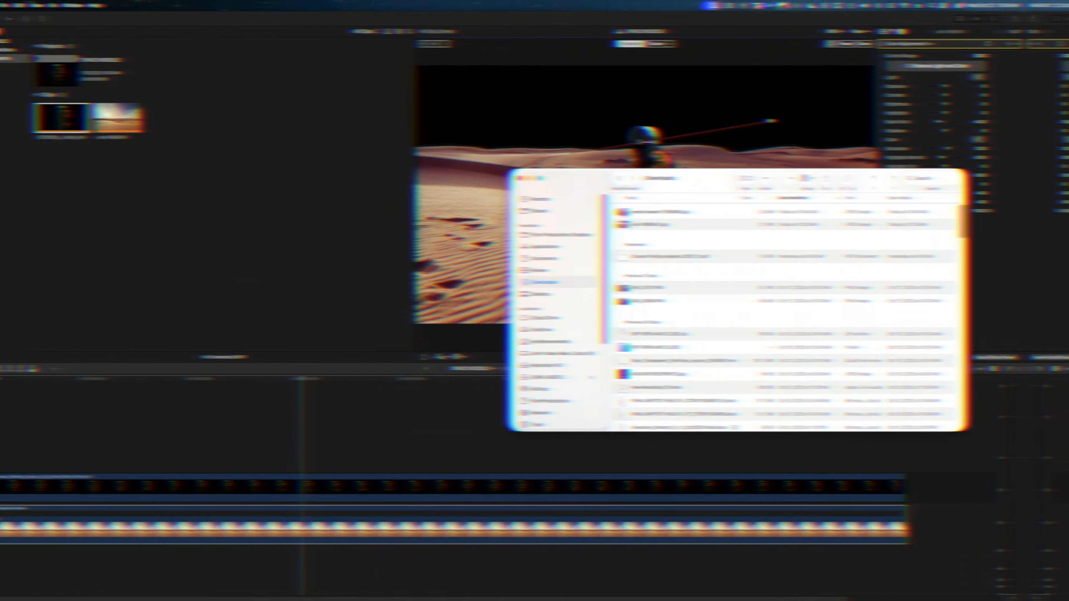
- Place the downloaded namib-desert image beneath the existing clips at the timeline start and extend it to match their length
drag(716, 358, 13, 563)
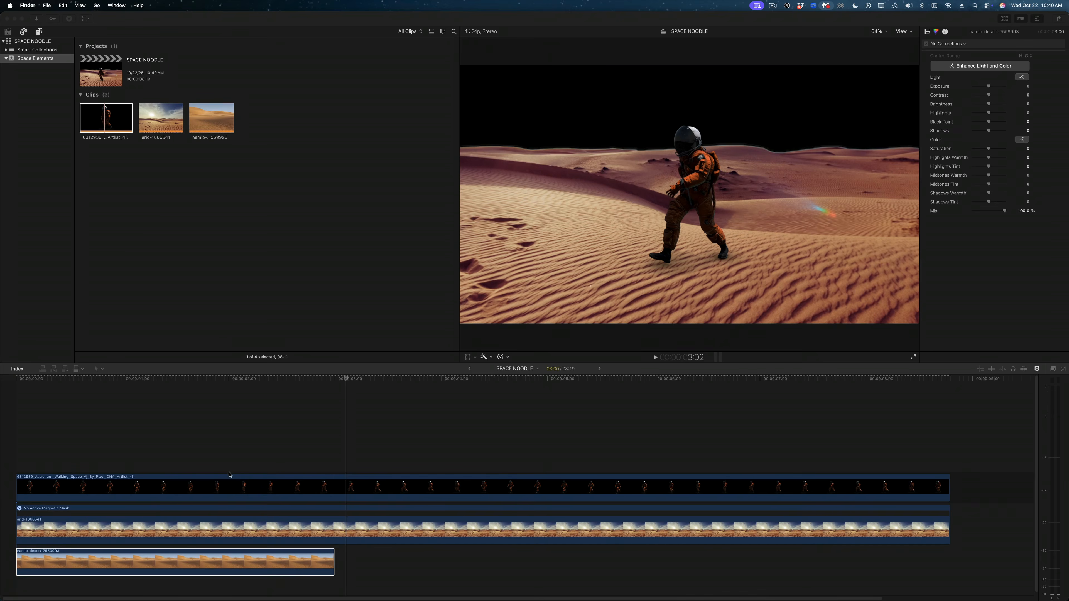
drag(332, 558, 948, 512)
- With the upper clips temporarily disabled, isolate the Namib desert clip's dunes from the sky using a Magnetic Mask
key(super+a)
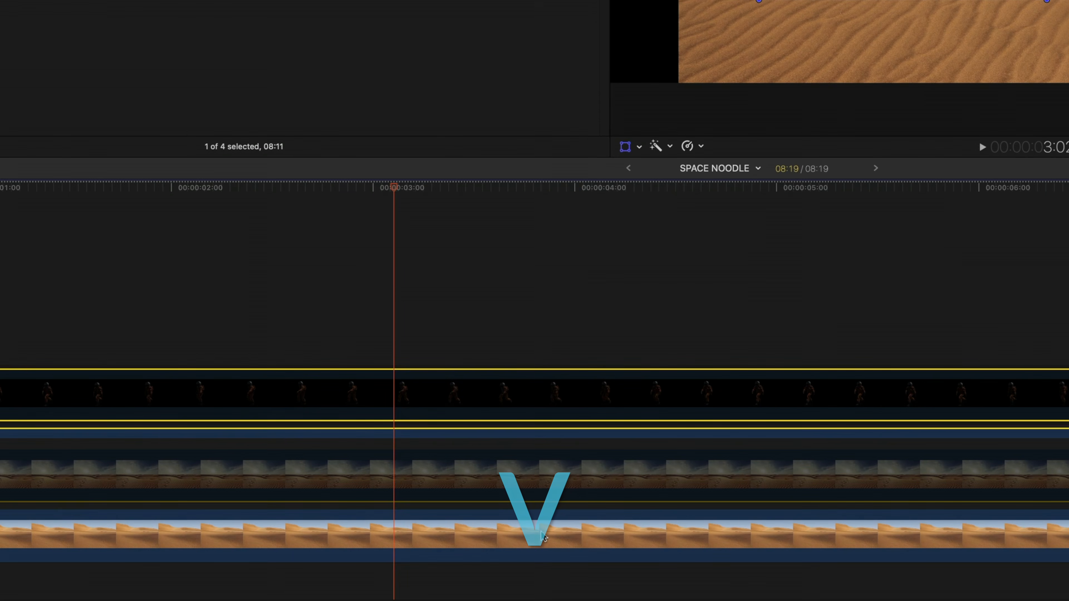
click(538, 535)
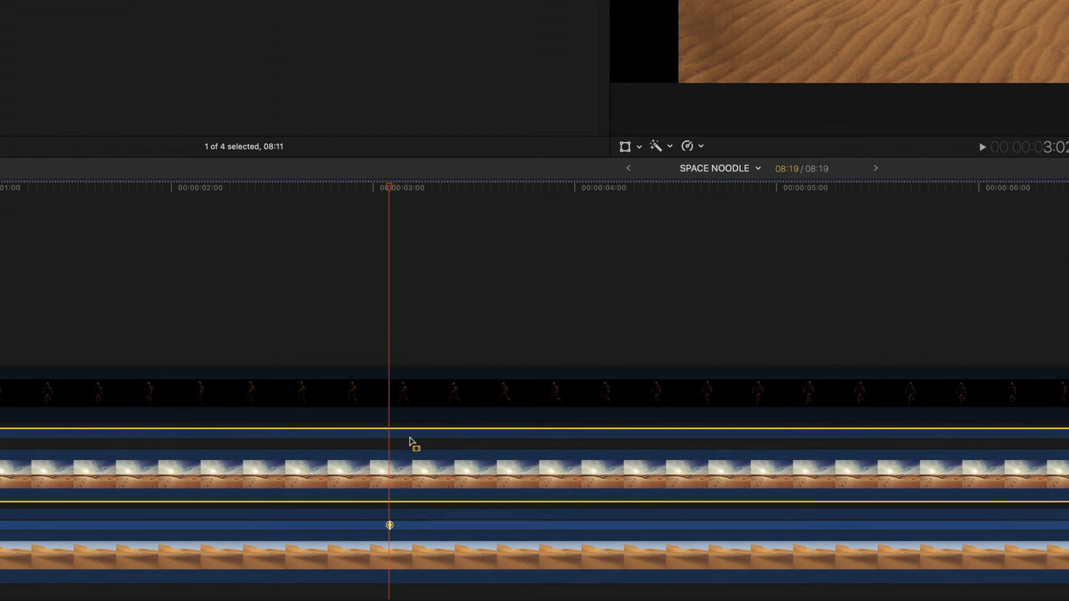
click(361, 493)
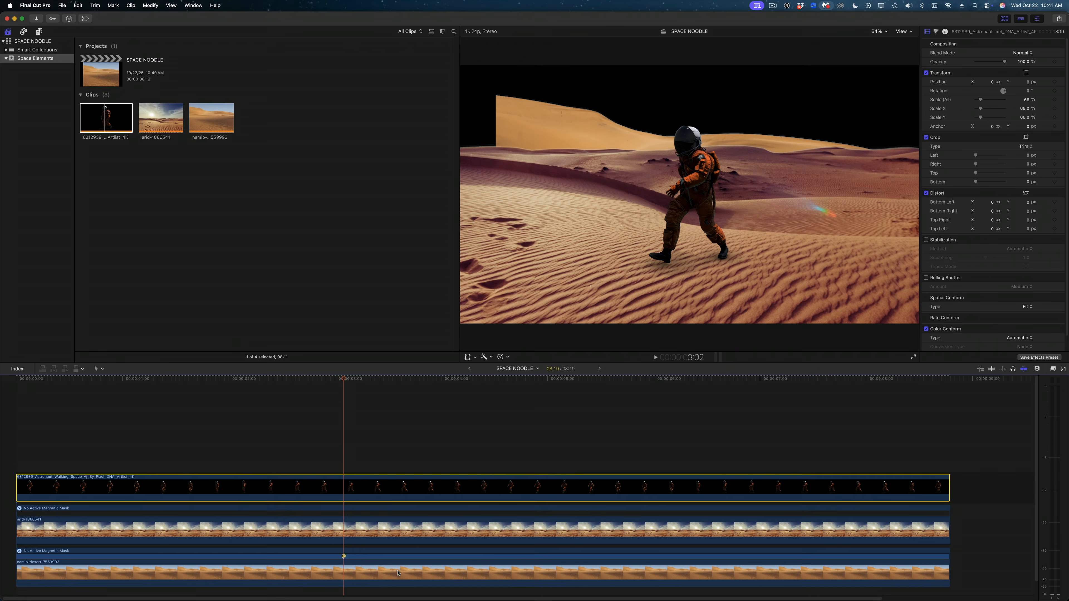
- Scale the Namib desert clip to 158%, lower it behind the foreground dunes, and play back the composite
click(494, 546)
drag(979, 139, 1028, 122)
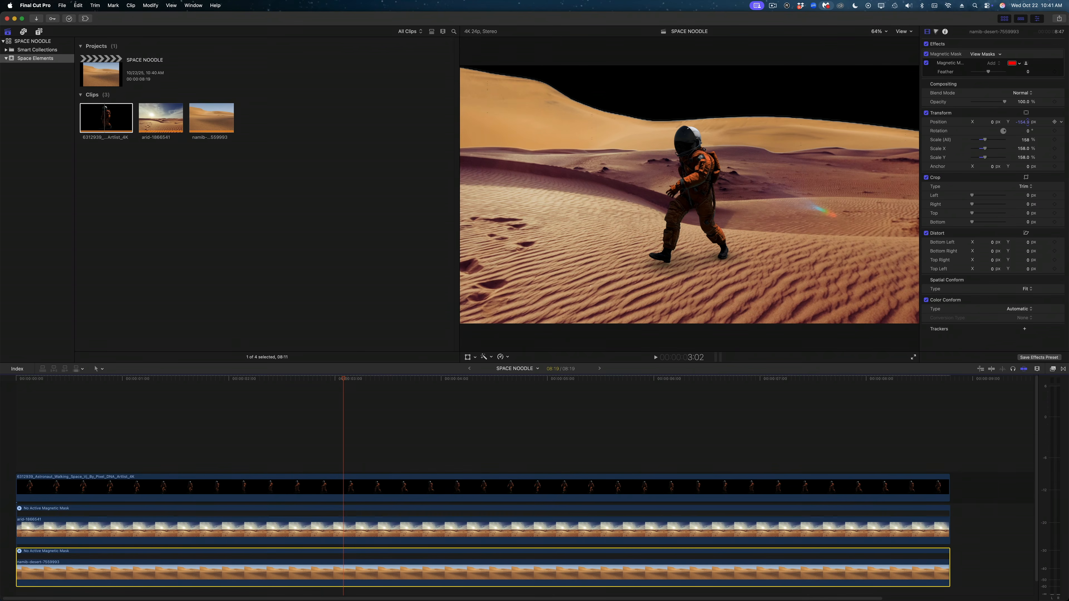
key(space)
- Keyframe the Namib clip's position from X -575 px, Y -150 px at the start to X -300 px, Y -100 px at the end
key(Home)
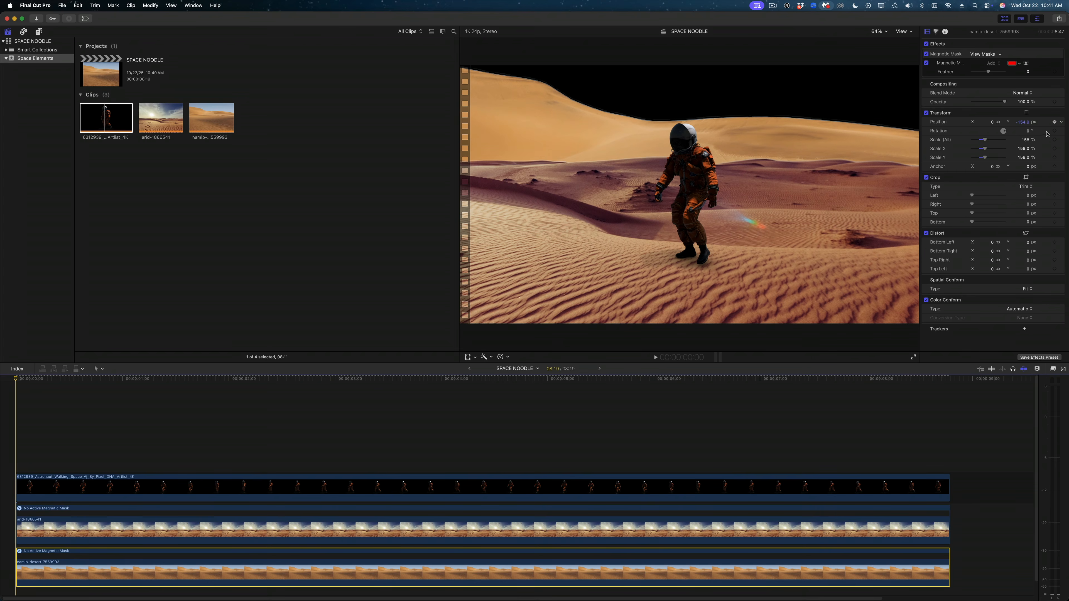
drag(994, 125, 725, 267)
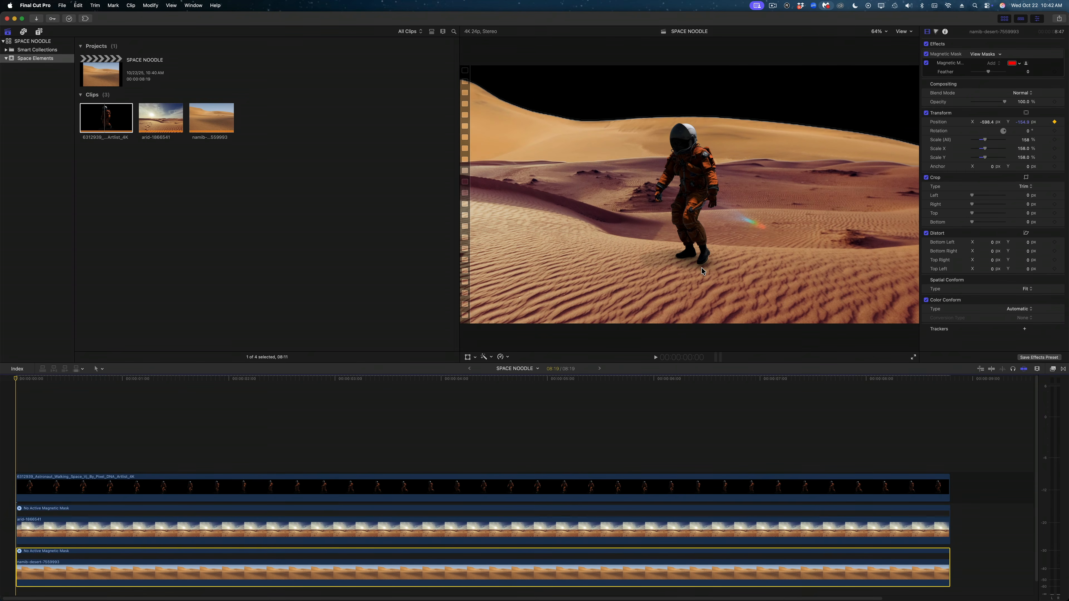
key(End)
drag(987, 122, 125, 412)
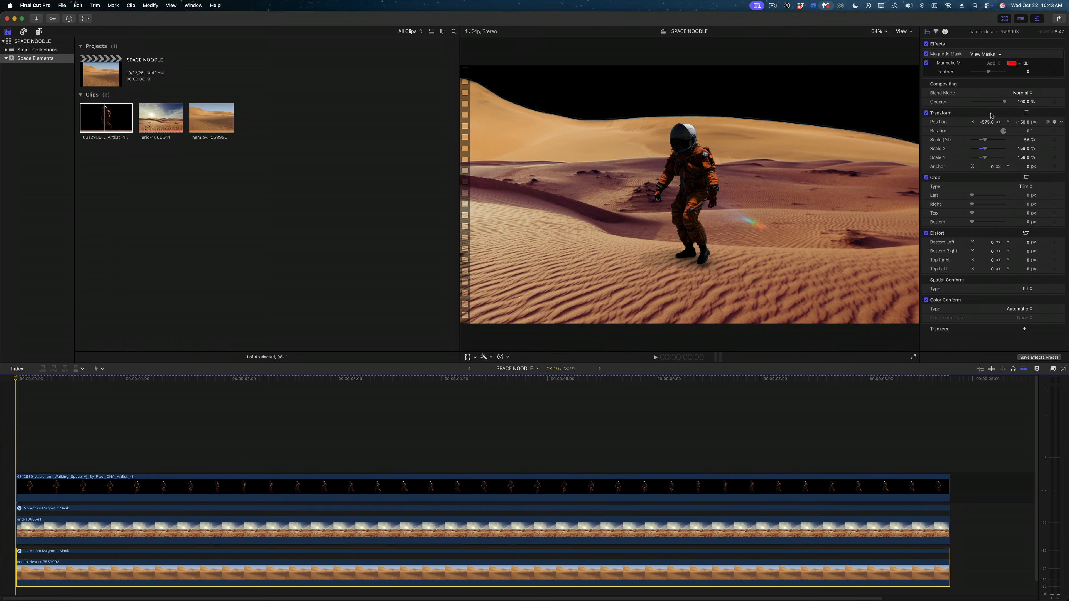
click(1048, 122)
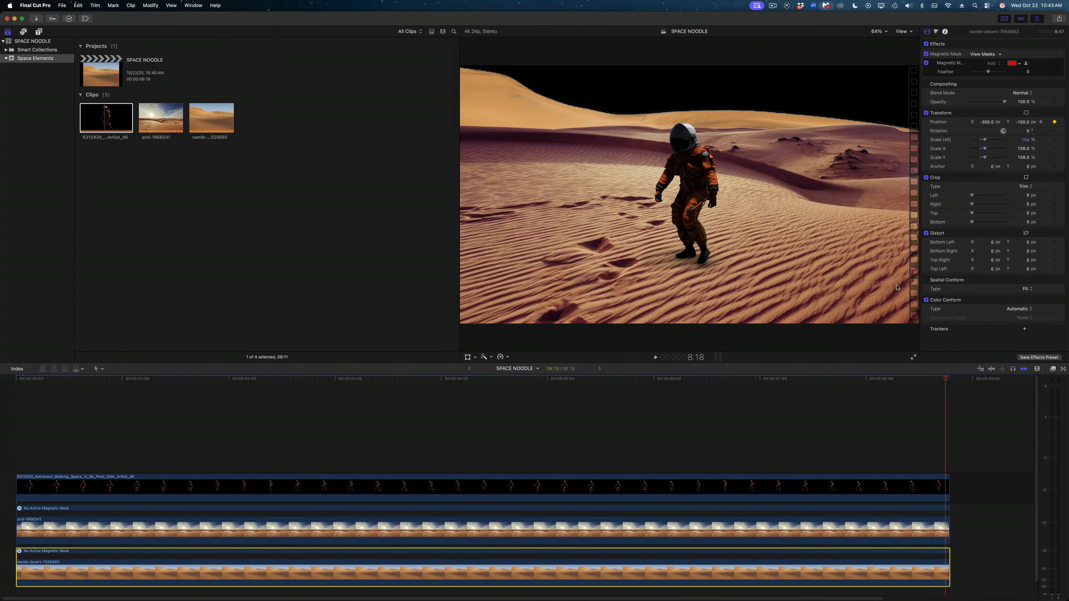
- Show the Namib clip's on-screen Transform path and set its start and end position points to Linear
drag(940, 380, 240, 346)
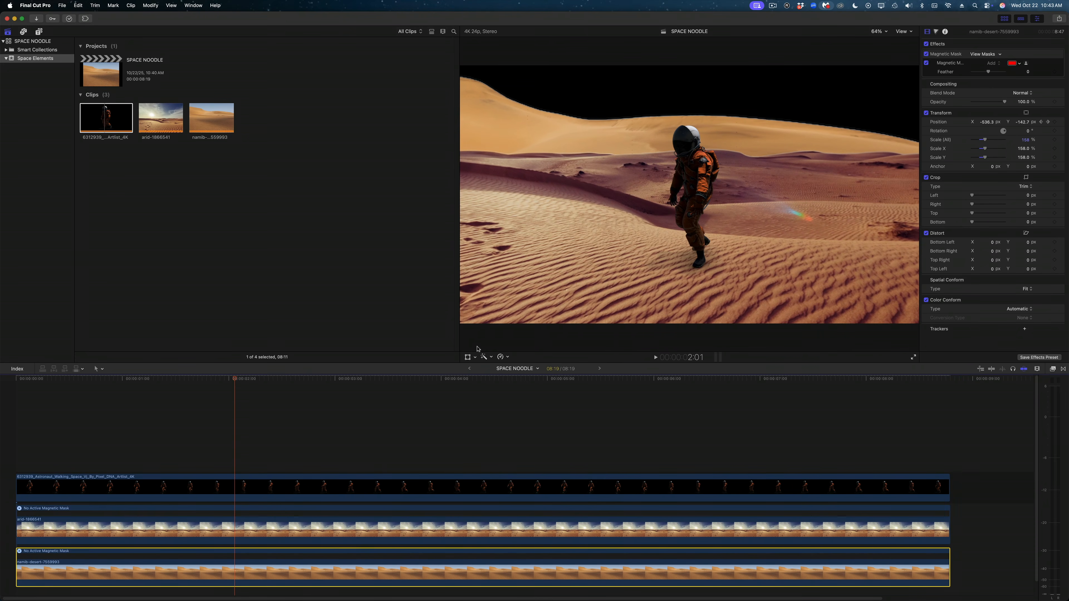
right_click(622, 212)
click(648, 212)
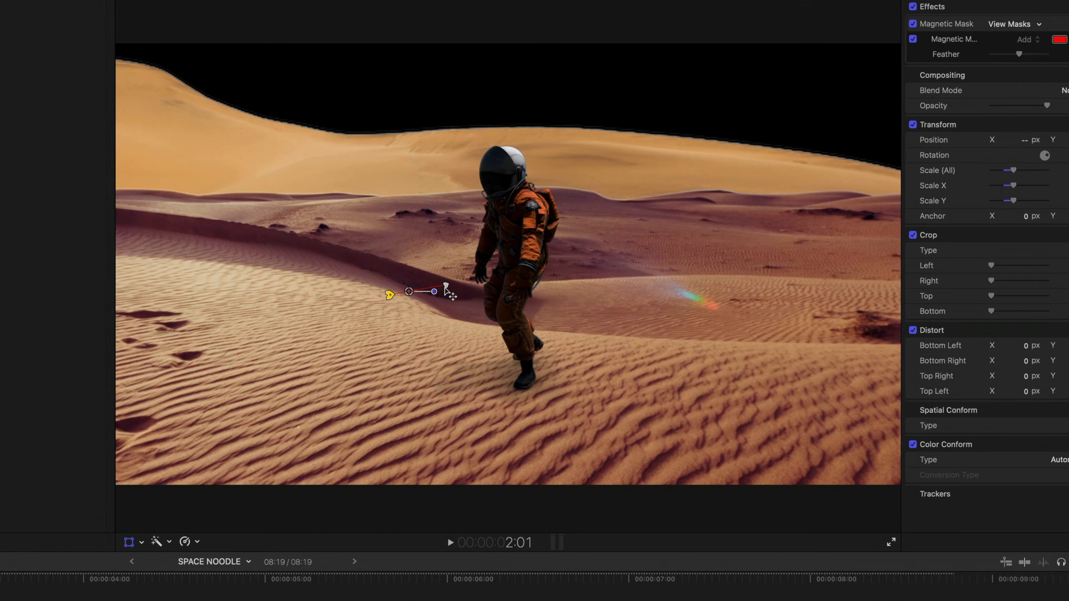
right_click(446, 286)
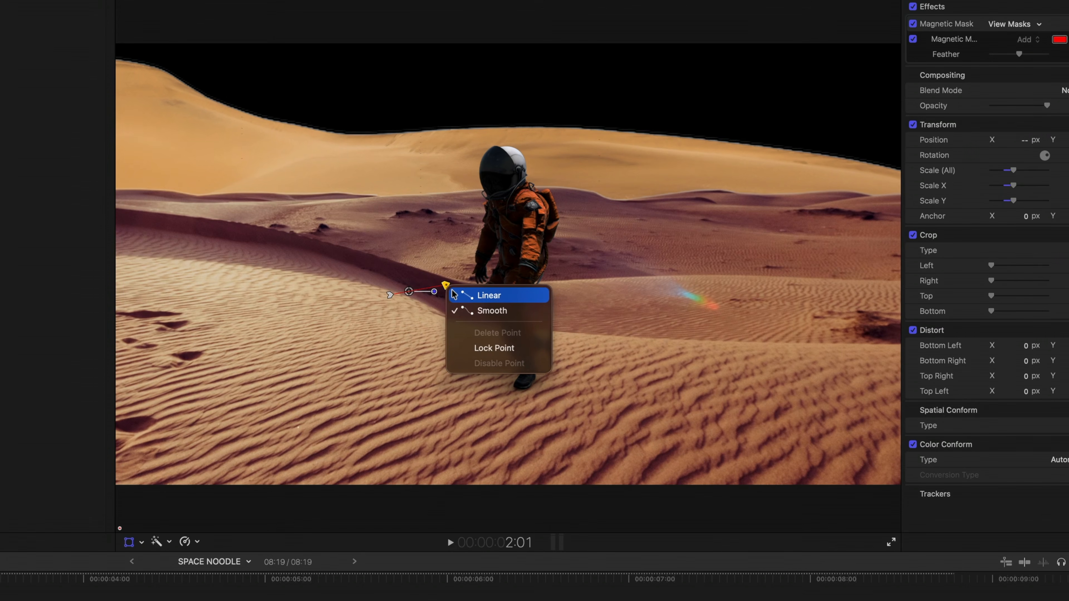
click(453, 294)
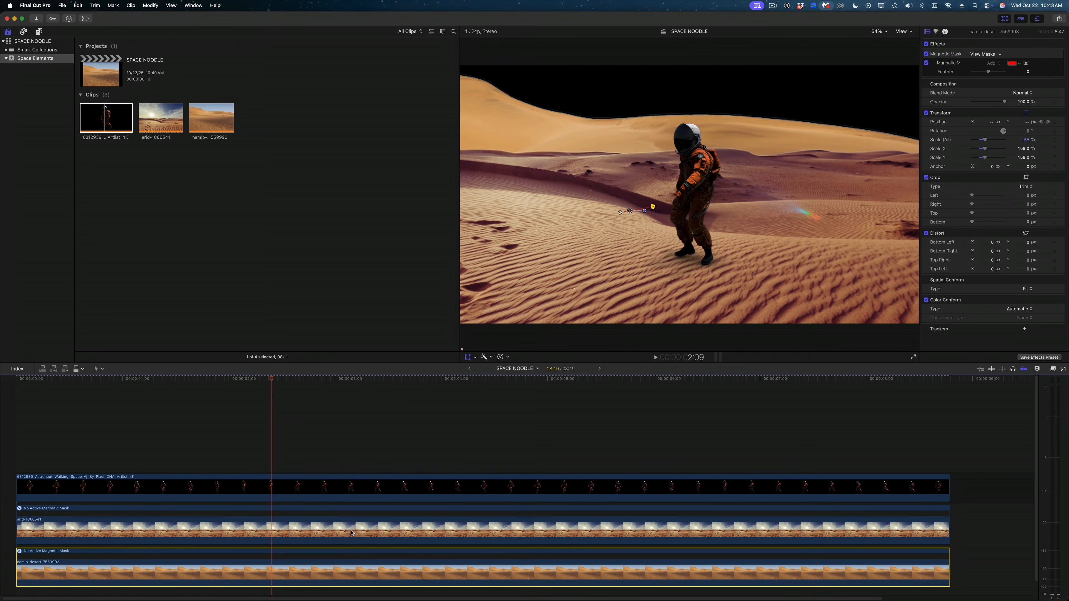
- Copy the arid clip's color adjustments onto the Namib clip, with Exposure -97, Black Point -78, Shadows -91, Saturation -26, and Midtones Tint 35
click(352, 533)
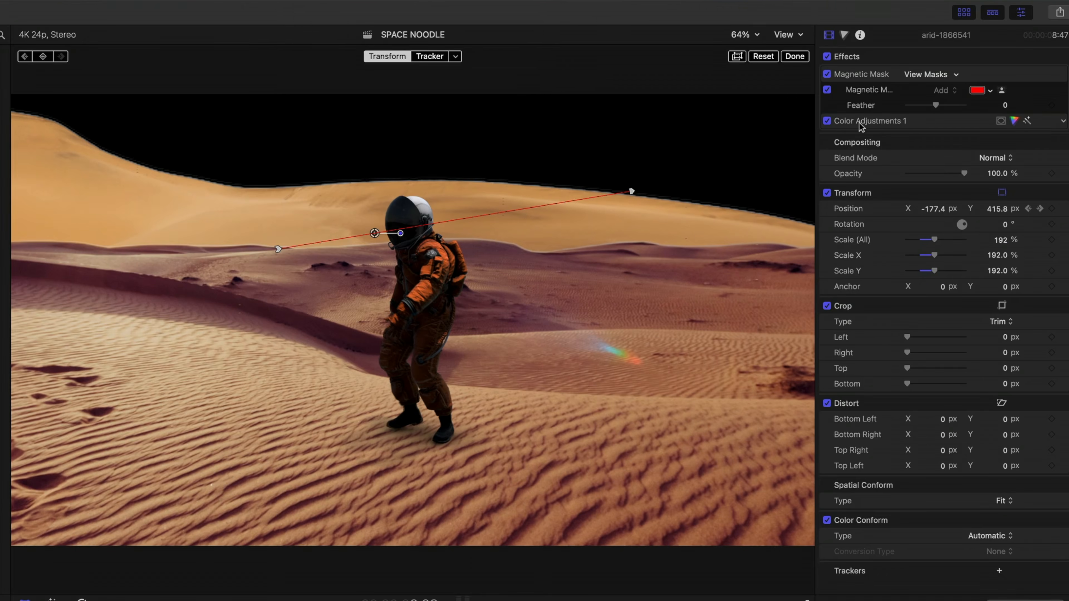
drag(859, 122, 538, 565)
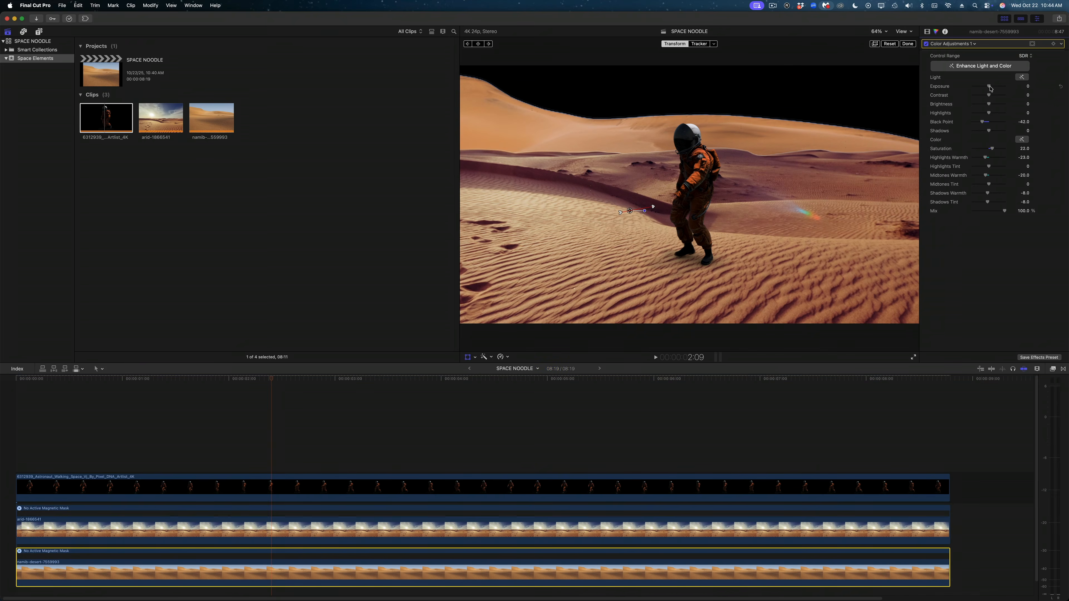
drag(990, 87, 975, 131)
drag(989, 184, 994, 185)
drag(945, 307, 946, 307)
drag(942, 240, 932, 246)
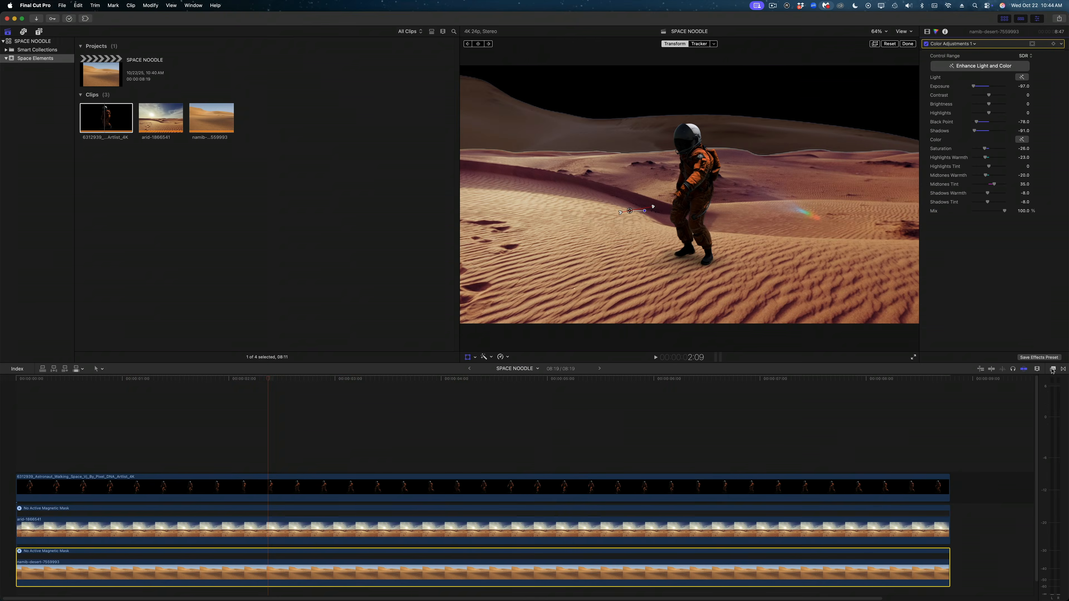
- Apply the Gaussian blur effect to the Namib desert clip and reduce its blur amount
click(1052, 369)
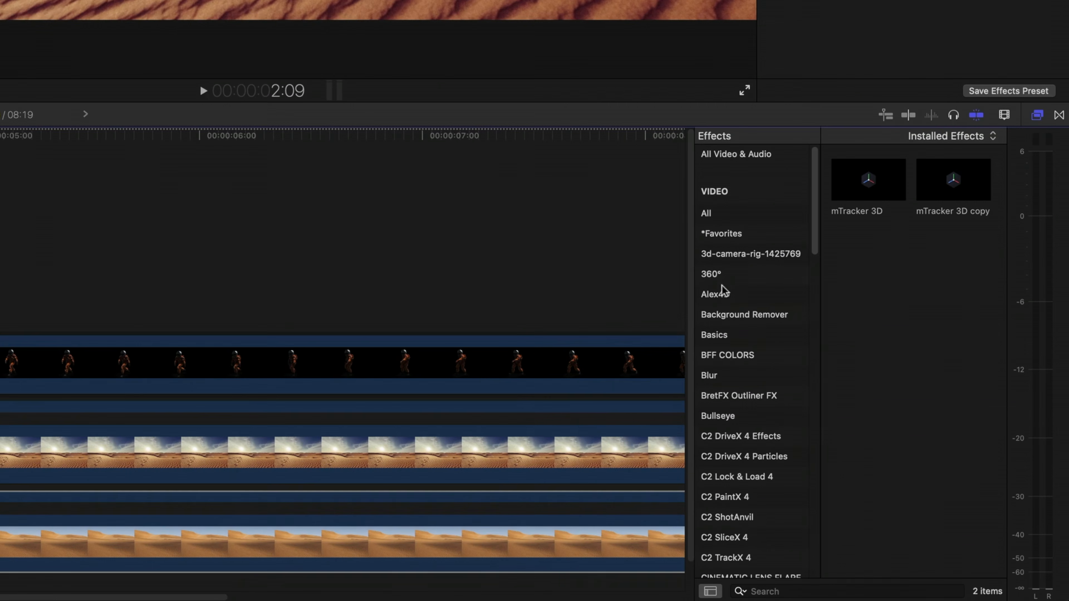
click(721, 377)
drag(884, 272, 317, 574)
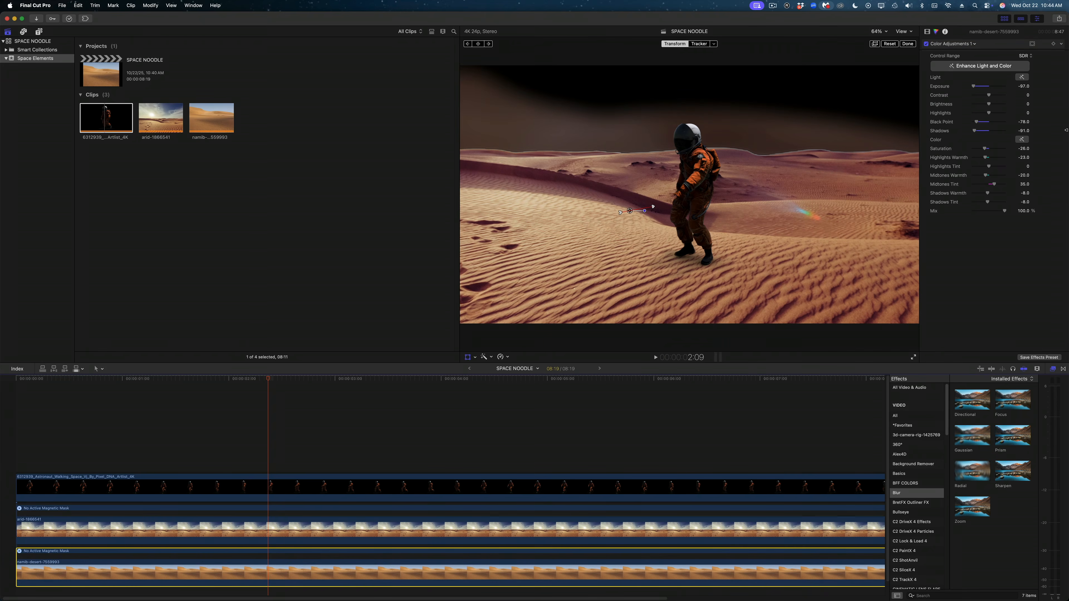
click(928, 32)
drag(989, 98, 988, 101)
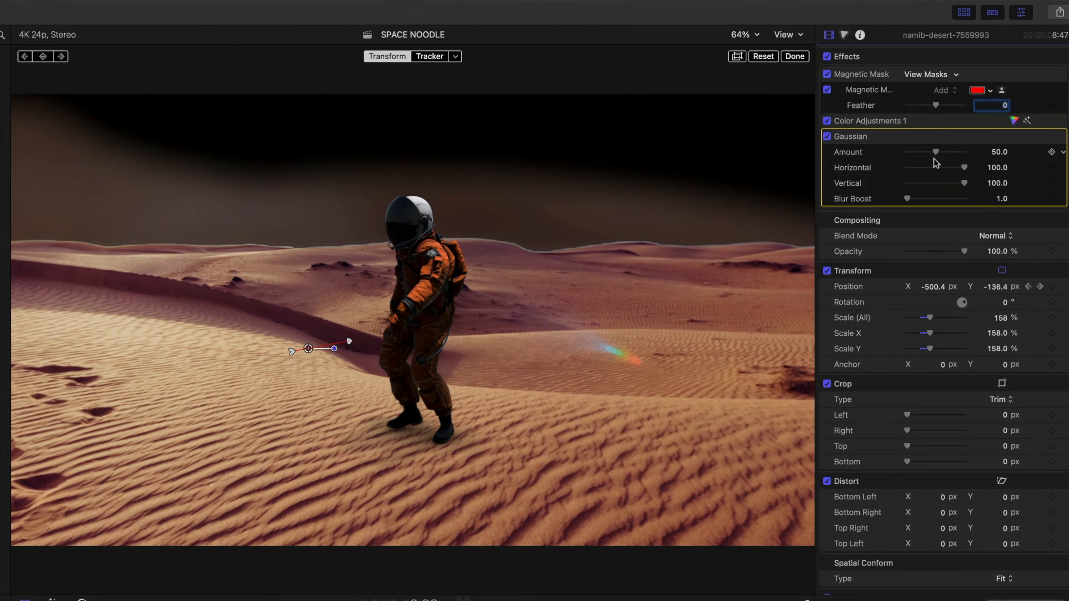
drag(934, 156, 888, 182)
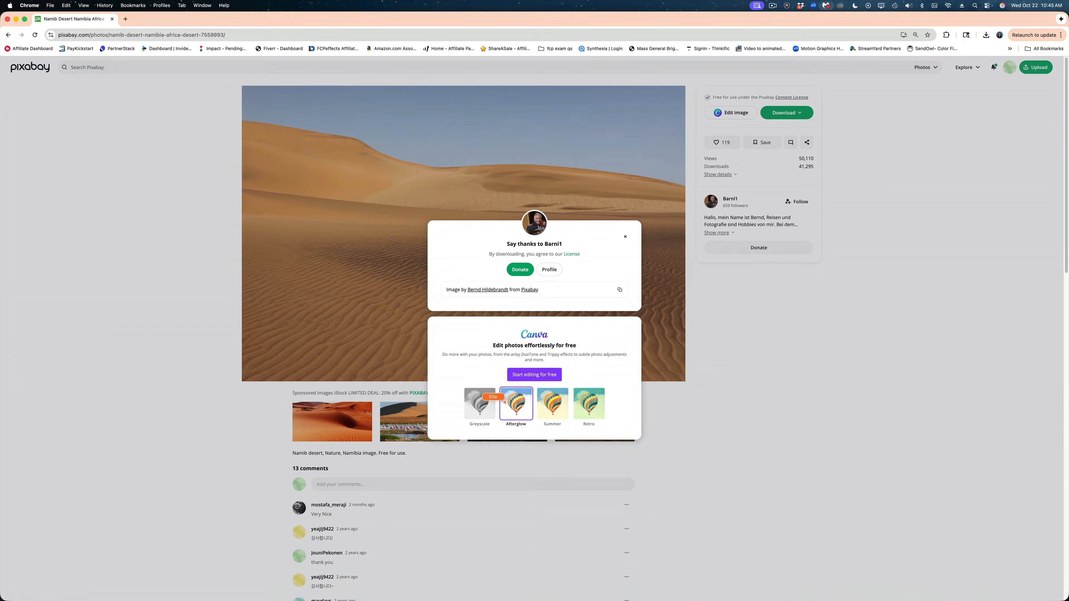
- Search Pixabay for "galaxy" and open the purple constellations star-field photo from the results
click(99, 66)
text(galaxy)
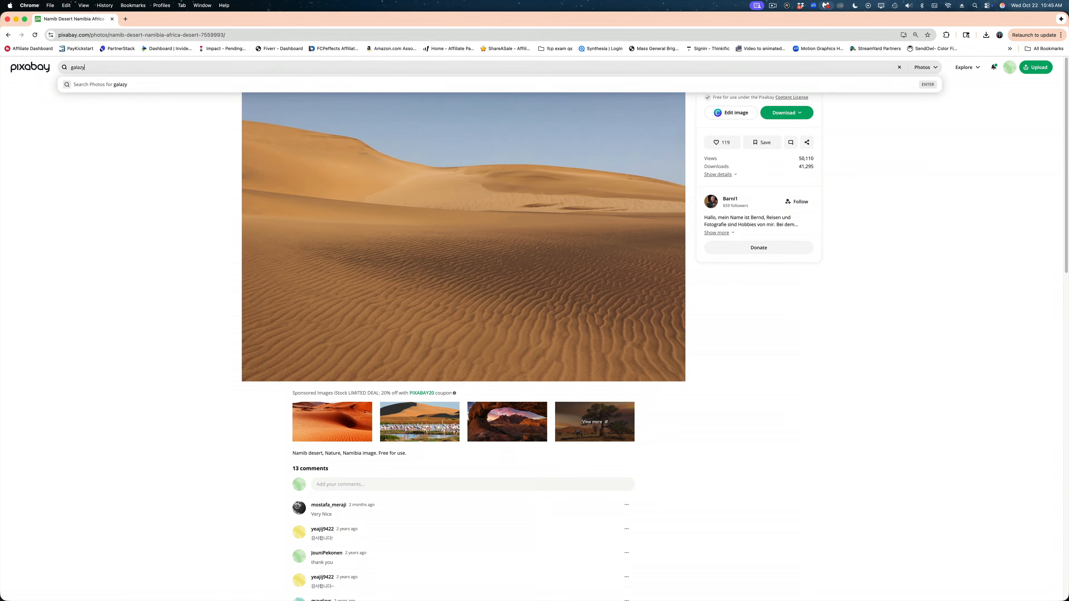
key(Return)
scroll(556, 361, down, 3)
scroll(556, 361, down, 15)
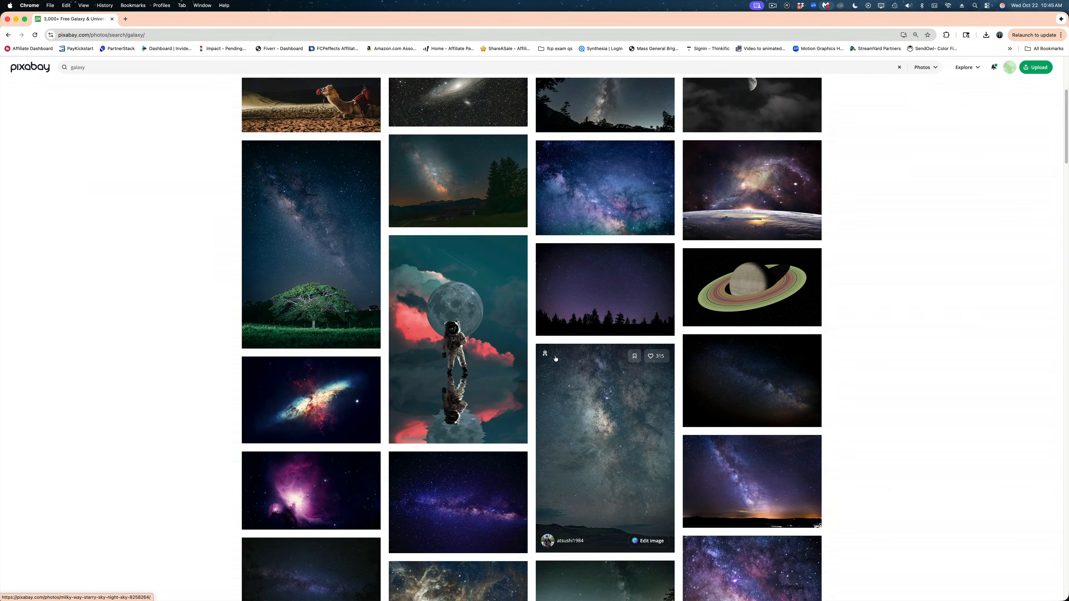
scroll(555, 357, down, 3)
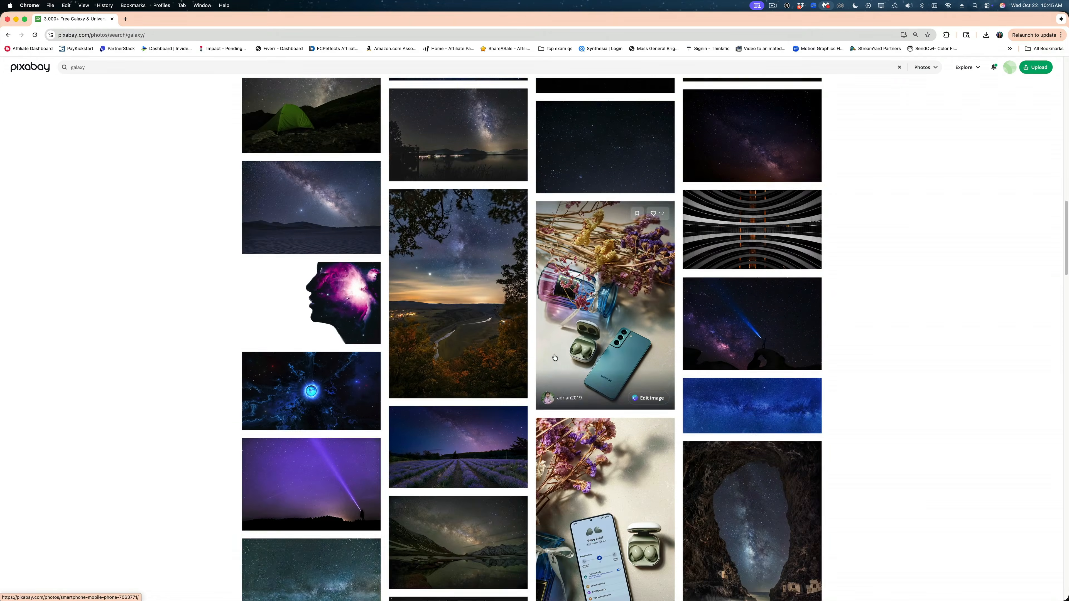
scroll(631, 371, up, 10)
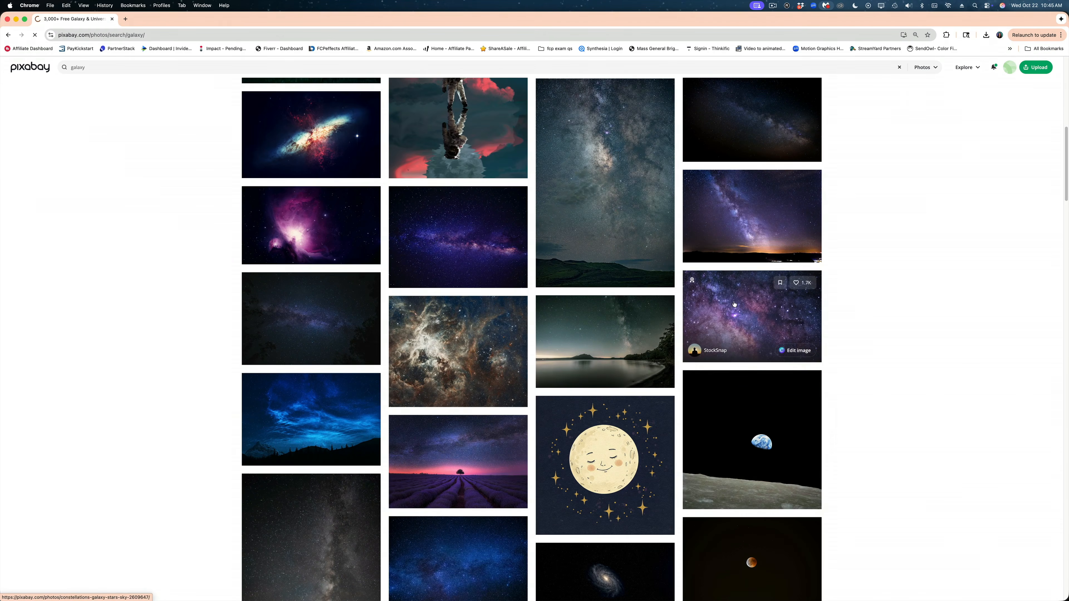
click(733, 308)
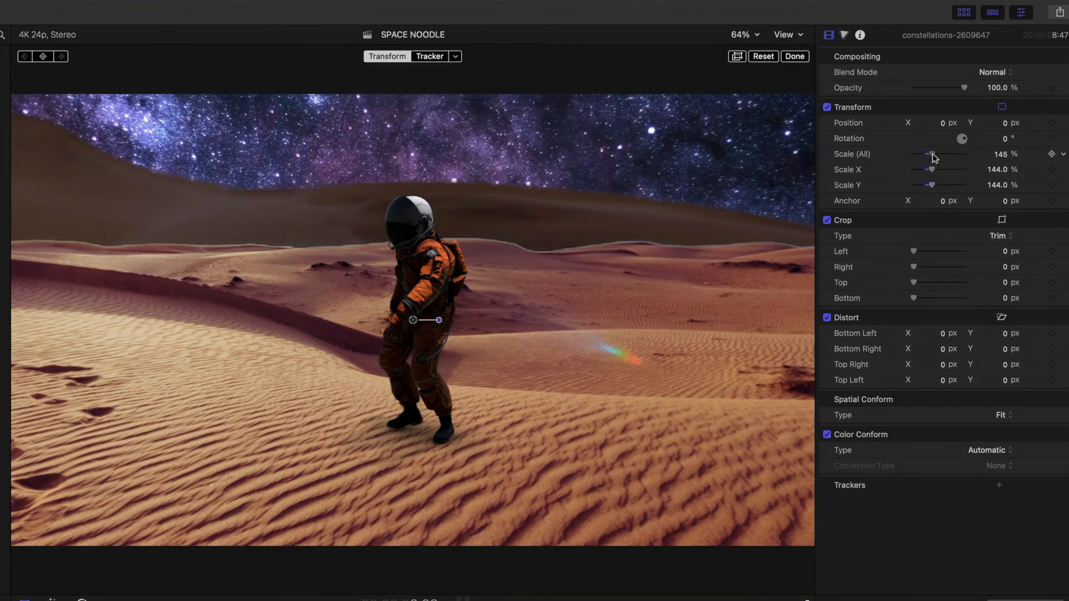
- Enlarge and raise the constellations clip, and color-adjust it: Brightness -55, Highlights -20, Black Point -67, Shadows -57, Saturation -60, Highlights Warmth 38, Highlights Tint -5
drag(933, 155, 935, 155)
drag(1005, 123, 1005, 75)
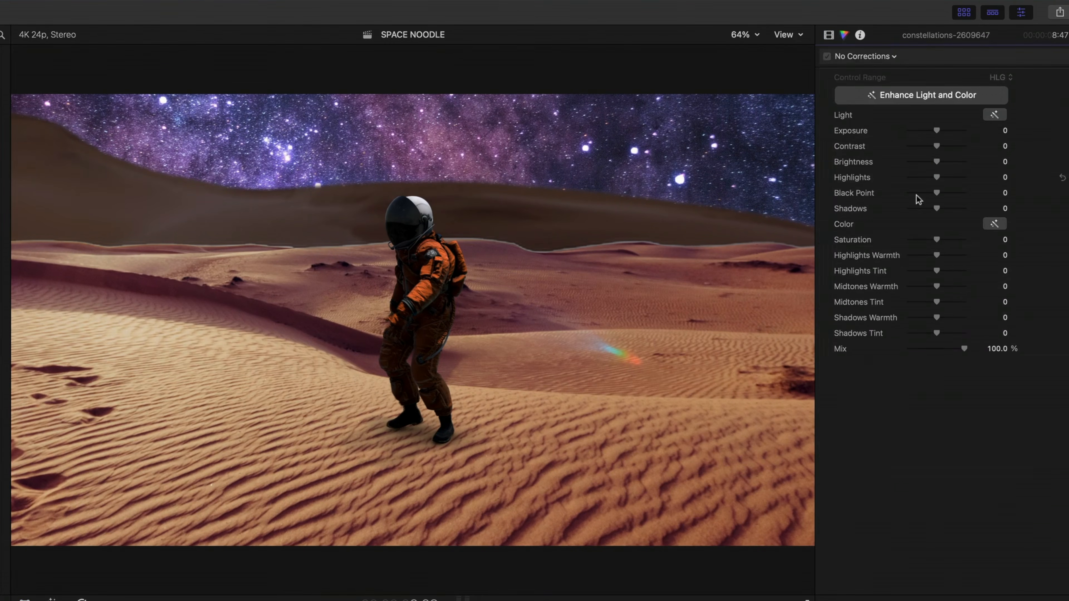
drag(936, 208, 917, 193)
mouse_move(933, 239)
mouse_down()
mouse_move(919, 241)
mouse_move(935, 270)
mouse_move(946, 255)
mouse_up()
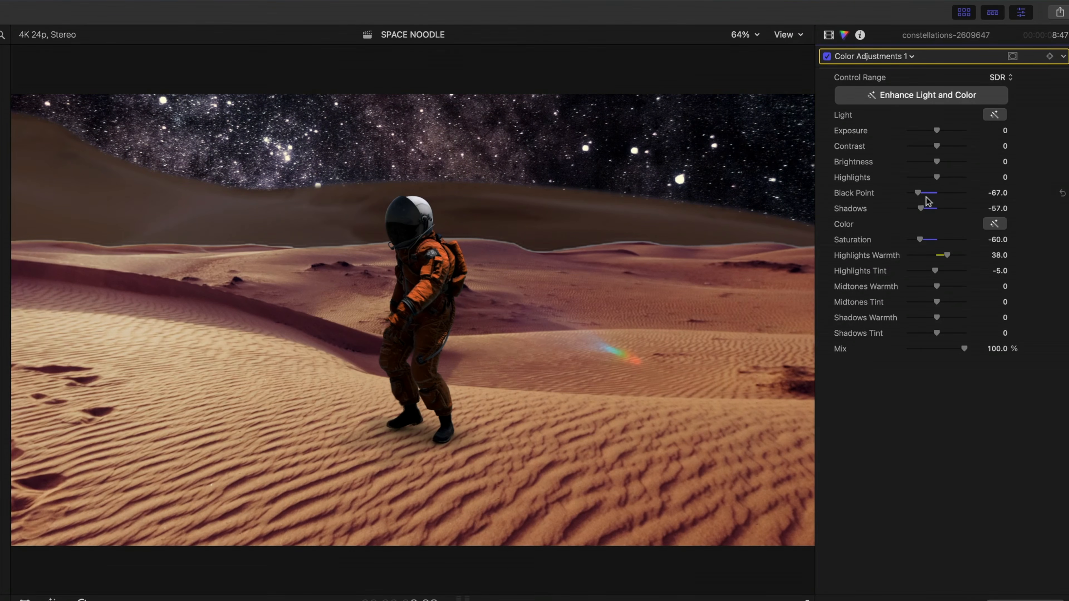
drag(936, 177, 923, 166)
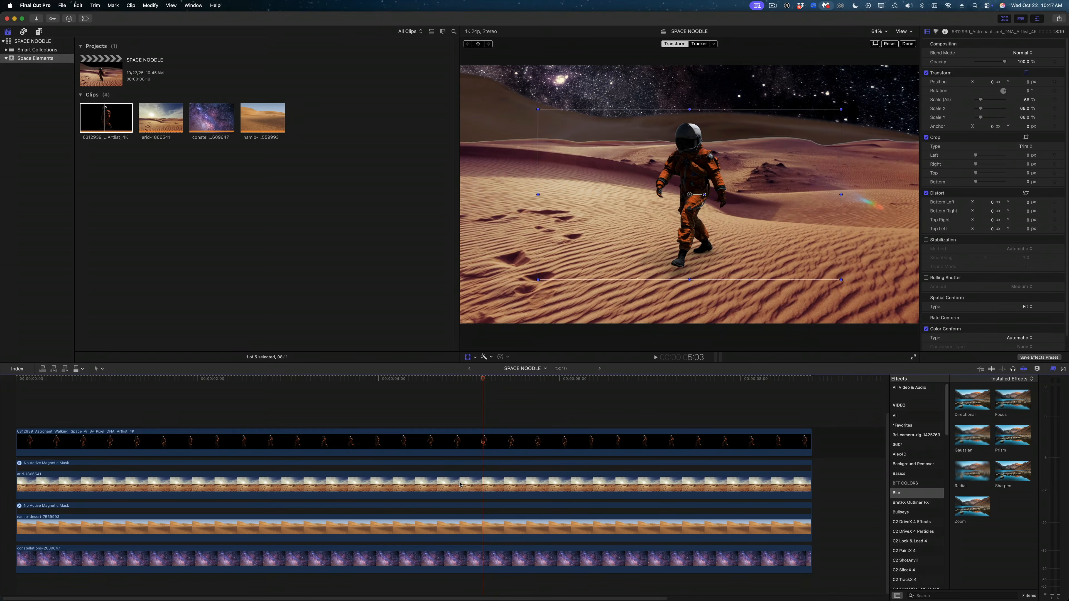
- Darken the arid foreground desert clip by lowering Exposure and Shadows in its existing color adjustments
click(460, 484)
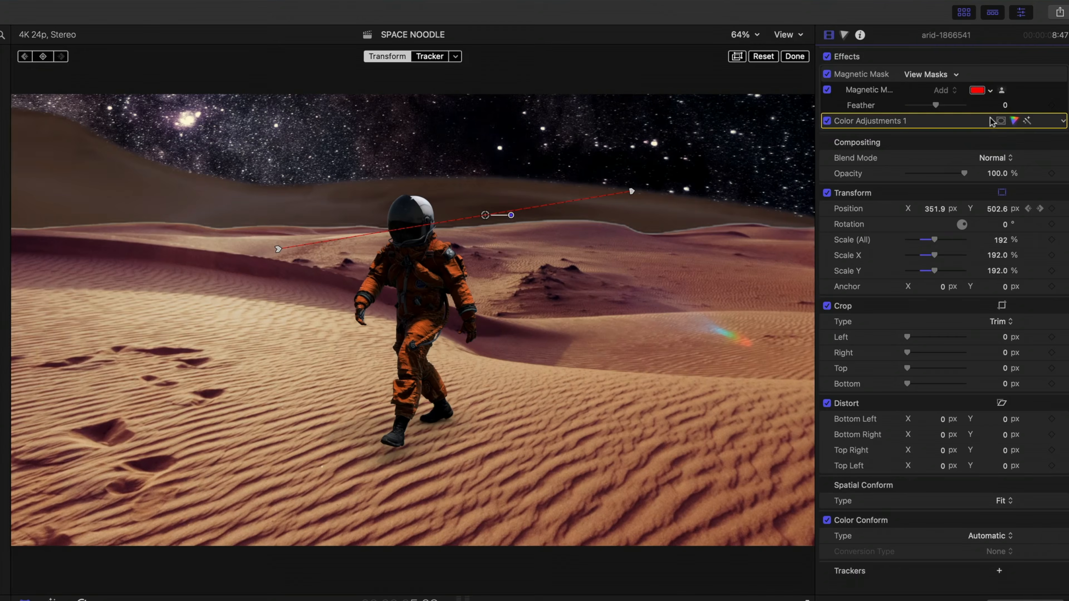
click(1014, 121)
drag(937, 131, 935, 163)
drag(936, 209, 930, 213)
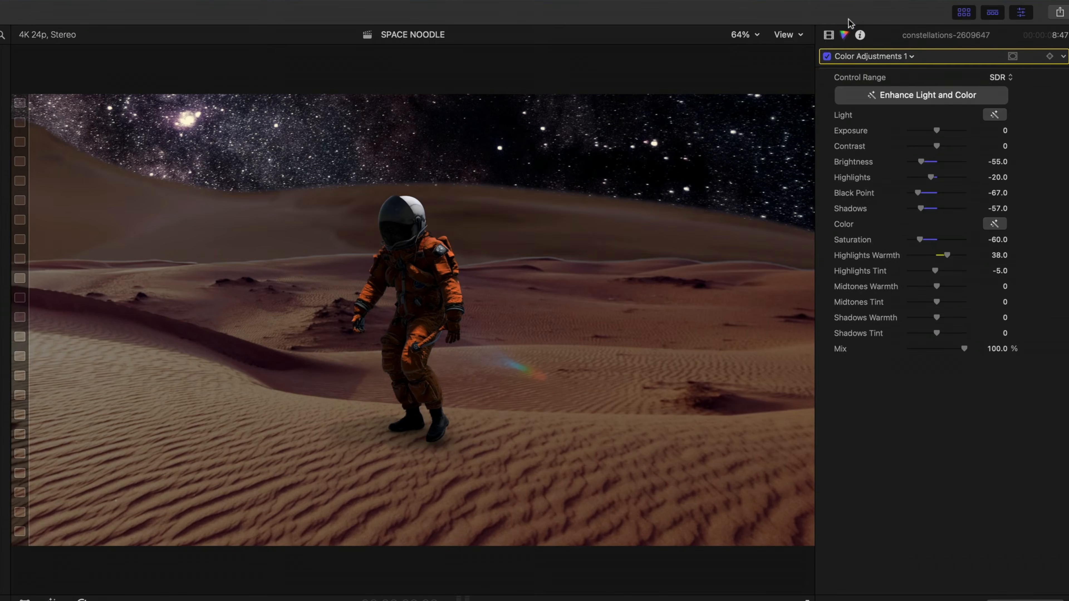
- Keyframe the constellations clip's position at its start and end for a slow sideways drift, and increase the horizontal offset at the end keyframe
click(829, 35)
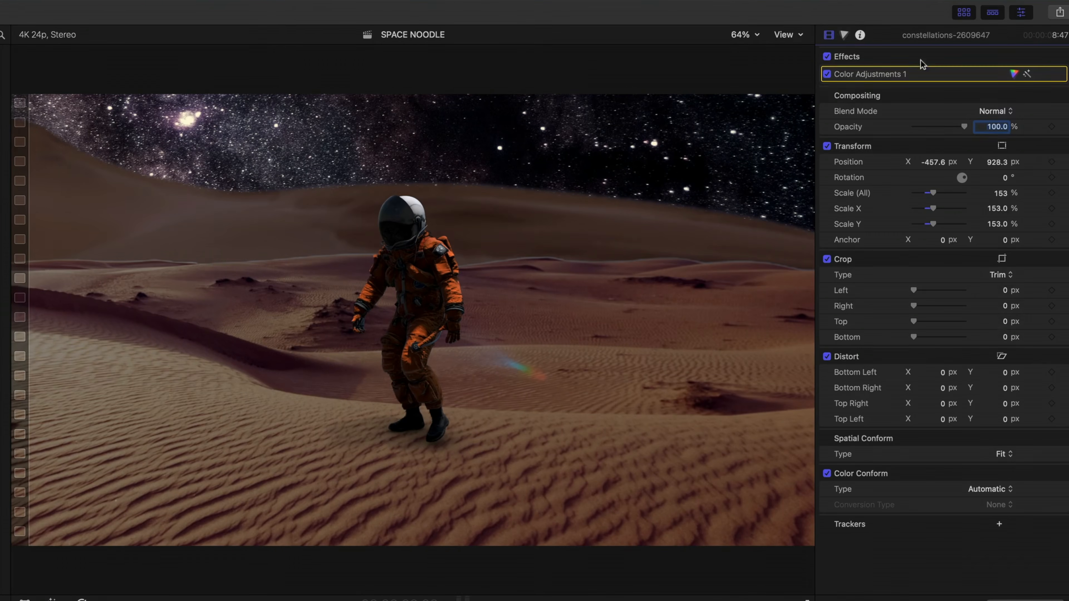
click(1052, 162)
key(Down)
key(Left)
mouse_move(933, 163)
mouse_down()
mouse_move(933, 145)
mouse_move(933, 157)
mouse_up()
key(Up)
key(space)
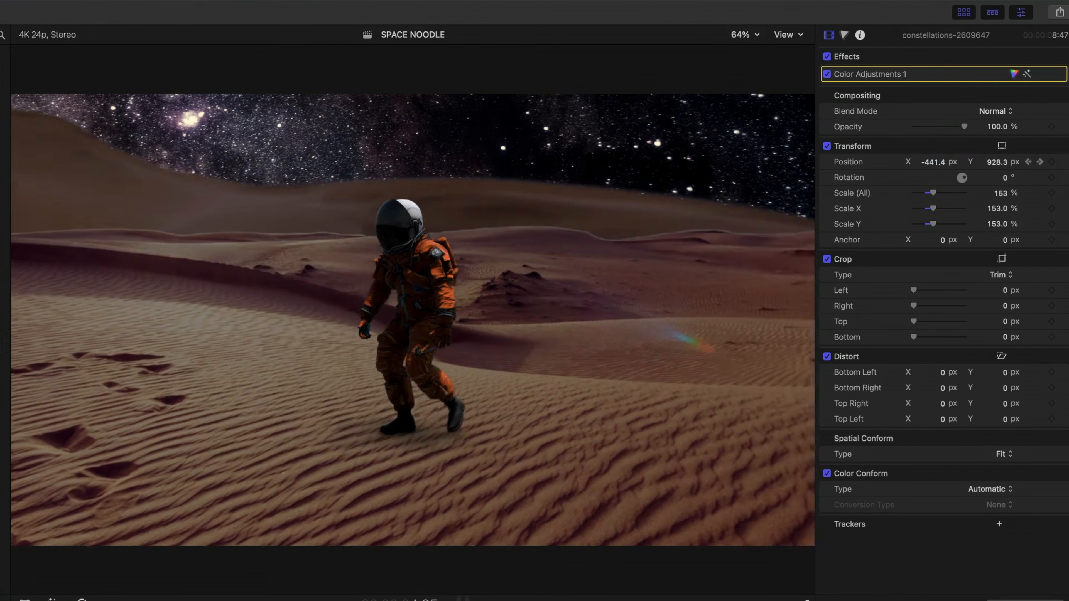
key(space)
click(1041, 163)
drag(933, 163, 933, 129)
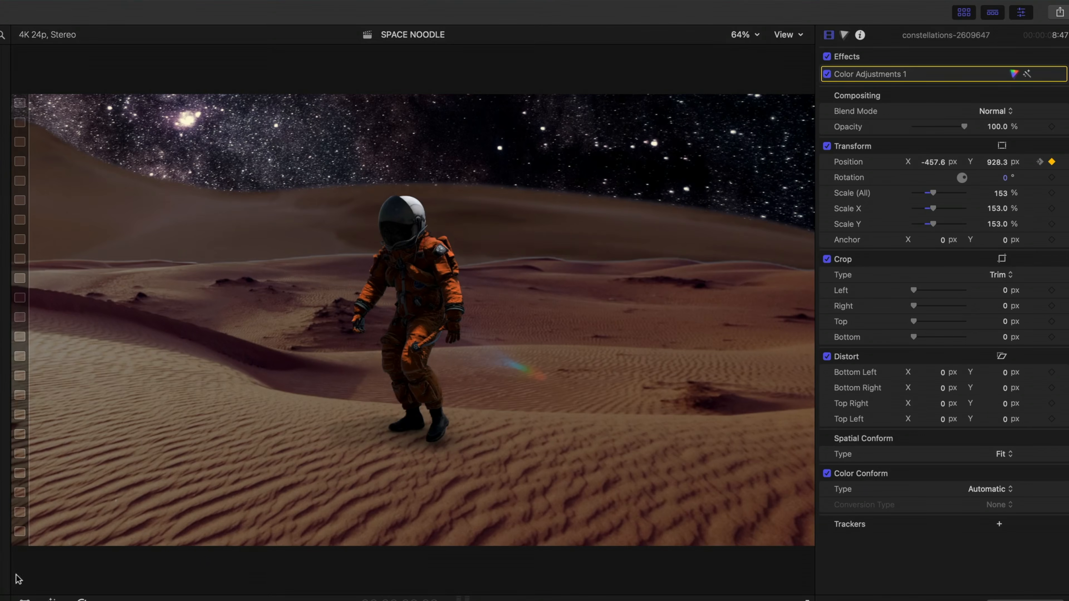
- Change the interpolation of both position keyframes on the constellations clip's motion path
click(25, 600)
right_click(316, 125)
click(333, 134)
right_click(342, 126)
click(360, 135)
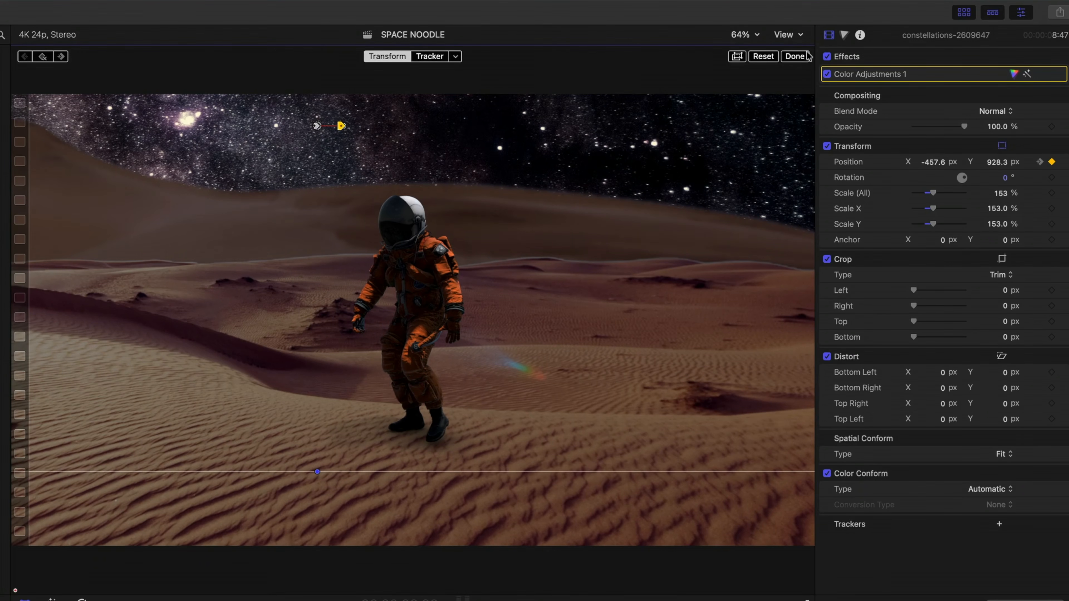
click(802, 56)
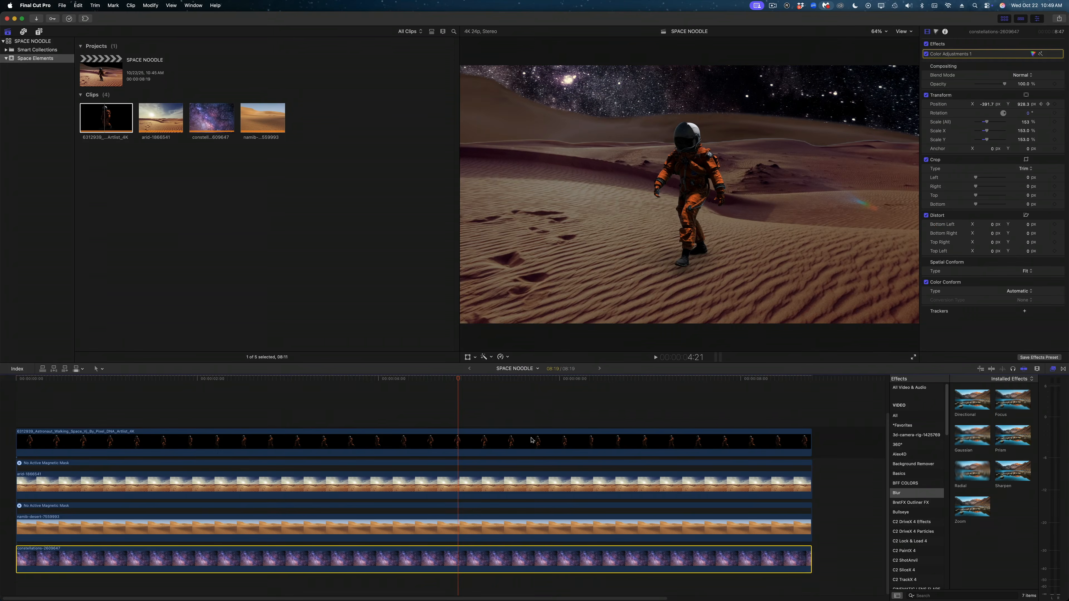
- Apply the Drop Shadow effect from the Stylize category to the astronaut clip
click(531, 441)
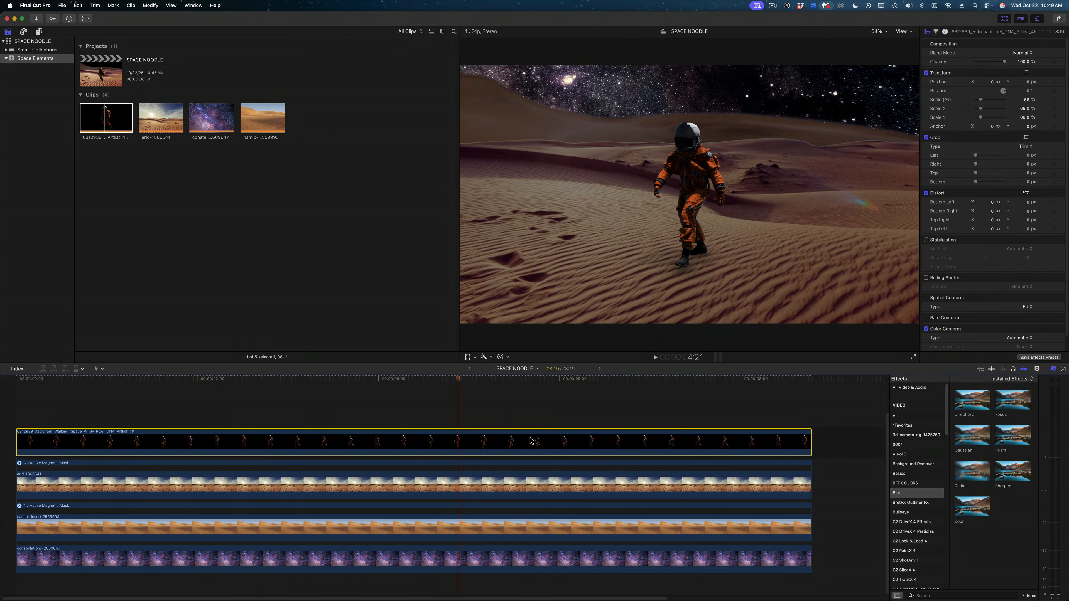
scroll(930, 472, down, 10)
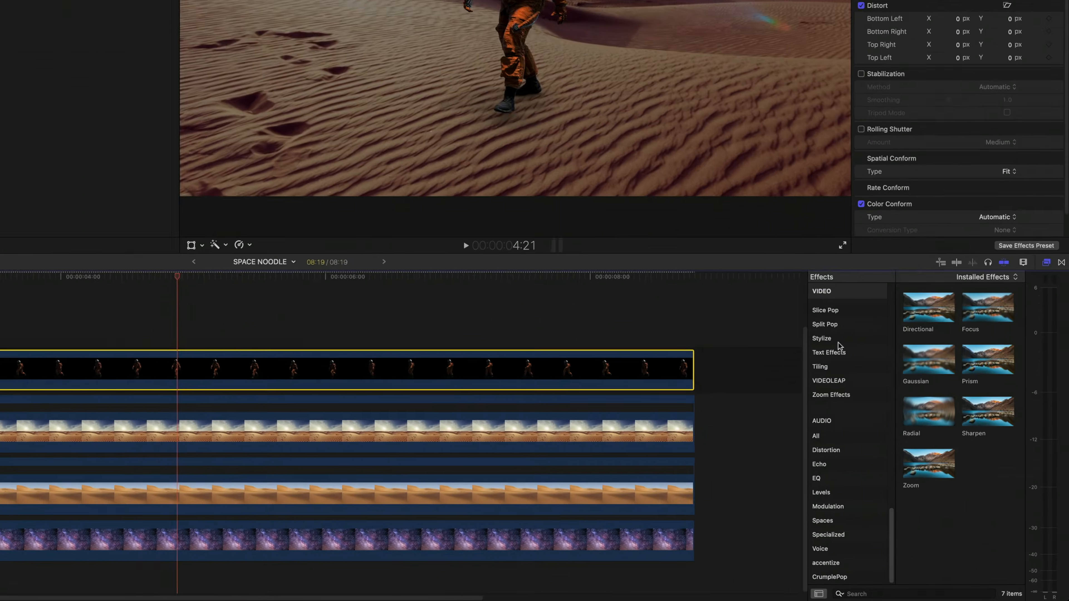
click(832, 339)
drag(932, 515, 536, 375)
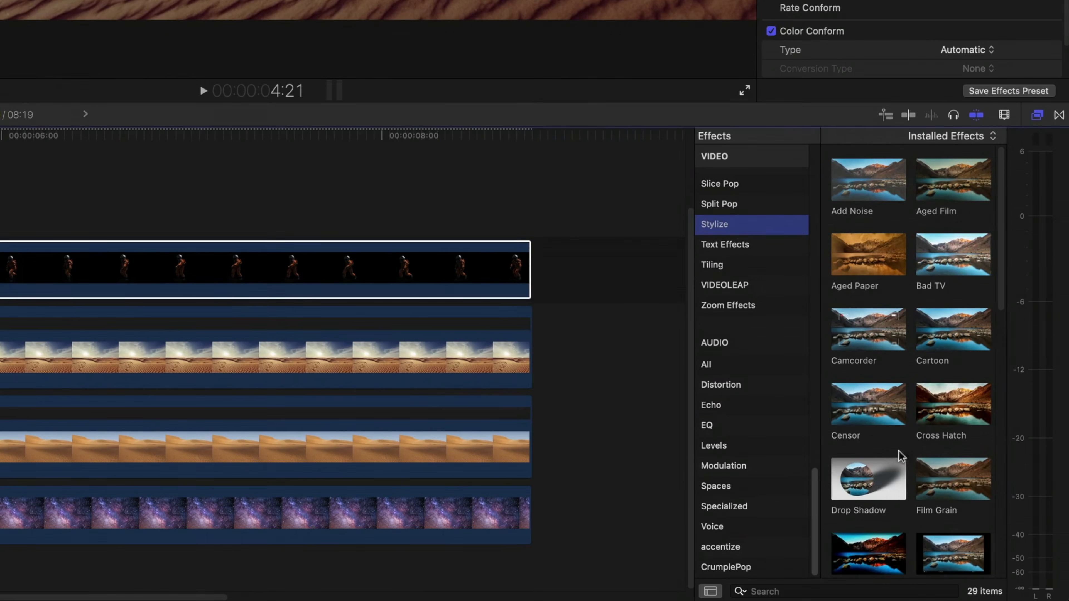
drag(306, 272, 300, 270)
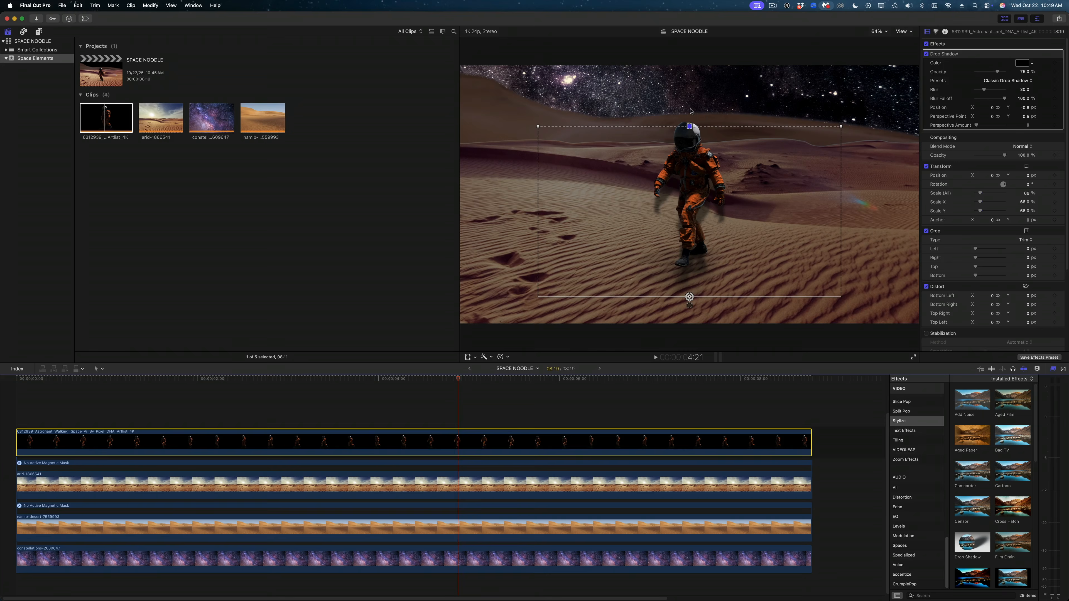
- Lay the astronaut's shadow on the sand at his feet, with position X 0.08, Y -0.31 and perspective point X -0.42, Y -0.73
drag(689, 126, 639, 248)
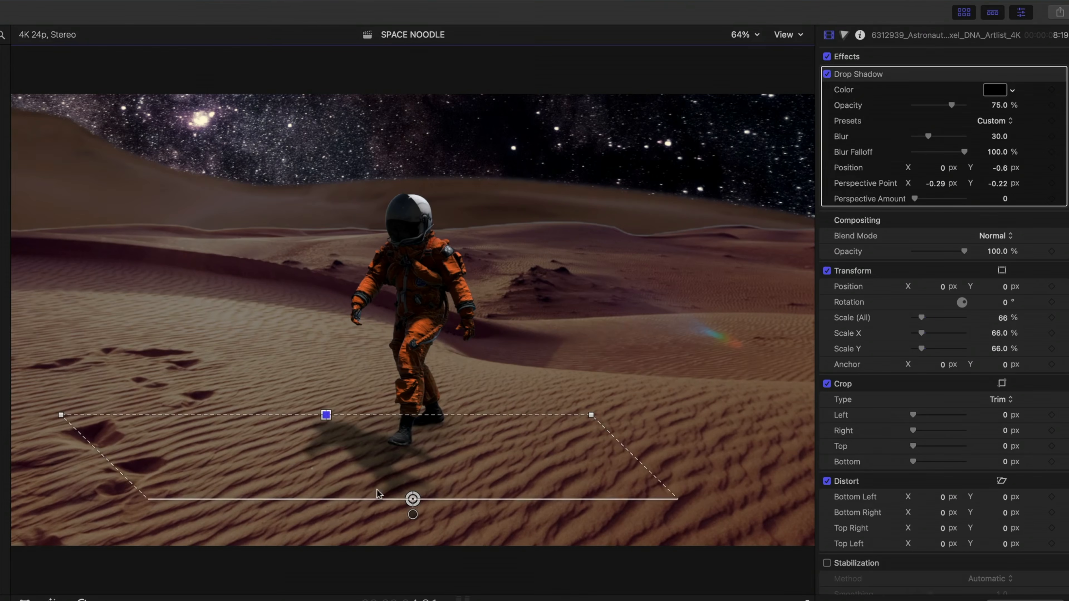
drag(413, 501, 437, 441)
drag(349, 355, 299, 508)
drag(442, 445, 437, 412)
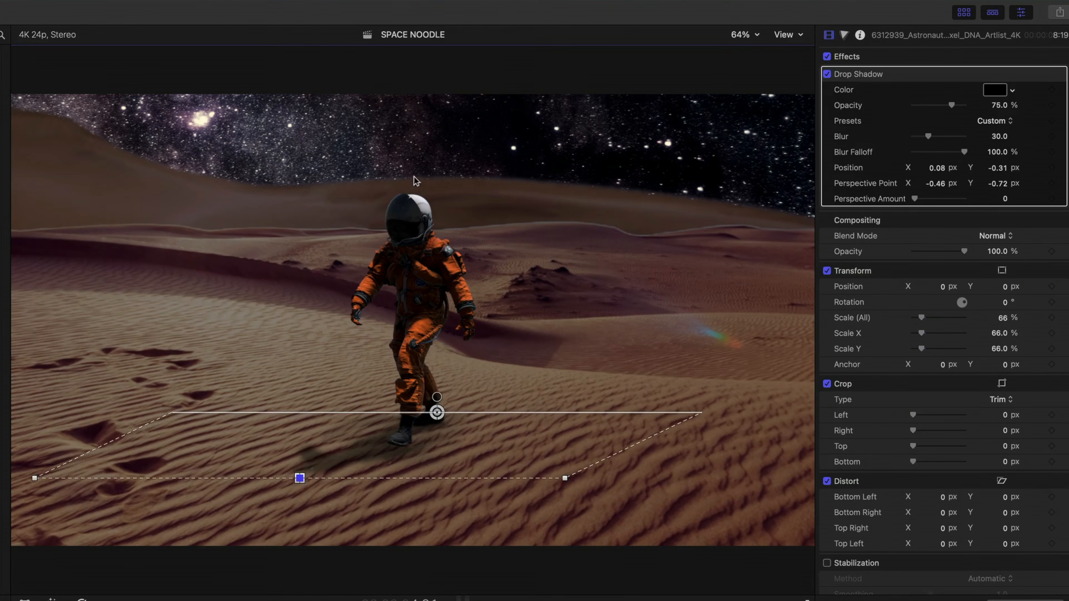
drag(312, 482, 312, 481)
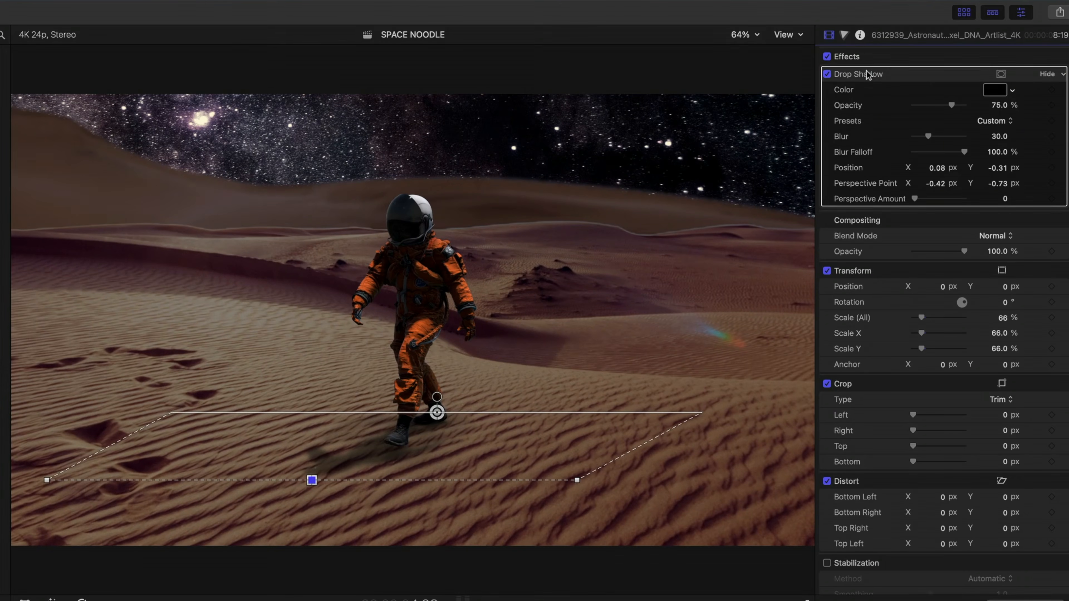
- Duplicate the astronaut's Drop Shadow effect, move the copy's perspective point to X -0.03, Y -0.38, and play the result
drag(870, 76, 591, 440)
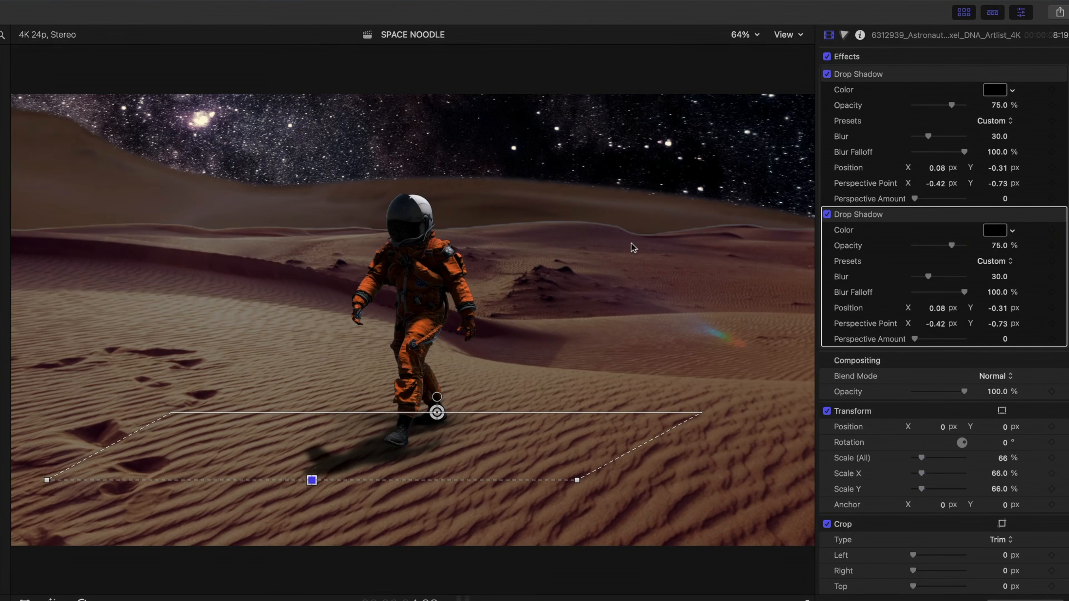
drag(312, 480, 413, 368)
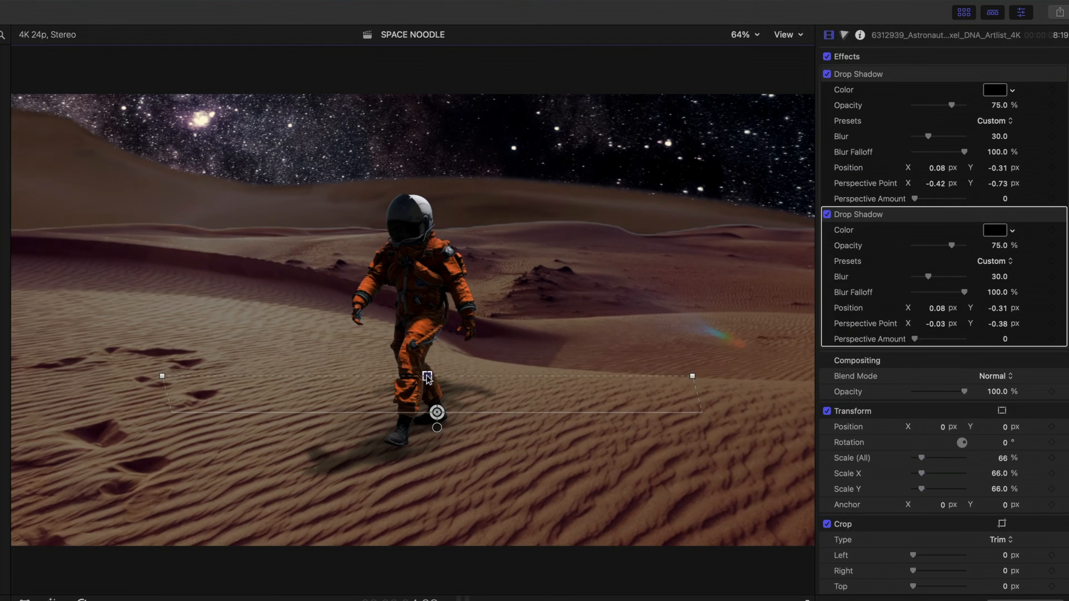
key(space)
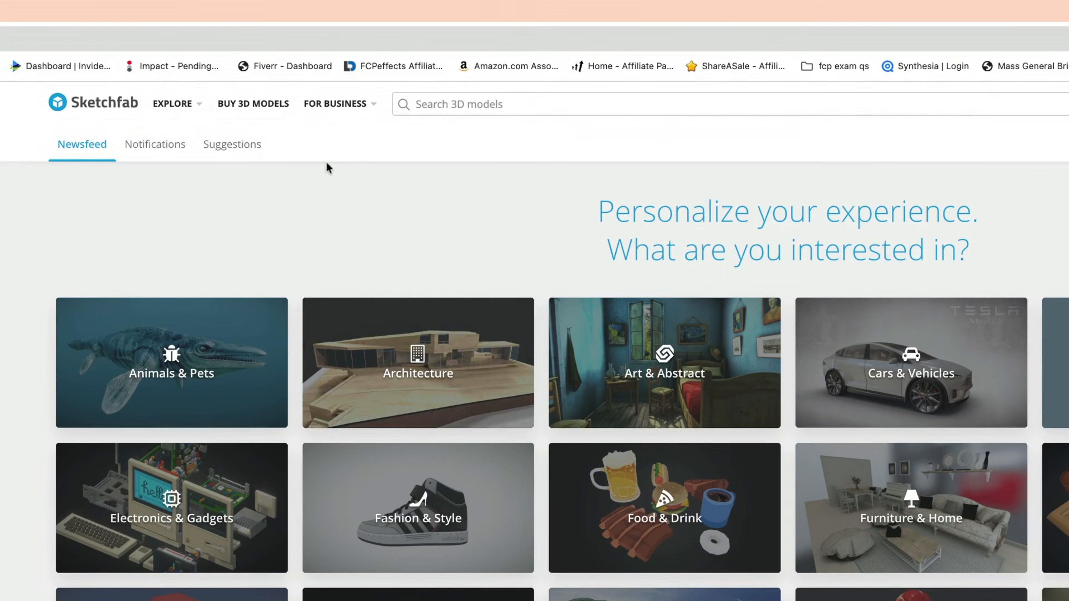
- Search Sketchfab for "spaceship free" and limit the results to downloadable models
click(464, 103)
text(spaceship fr)
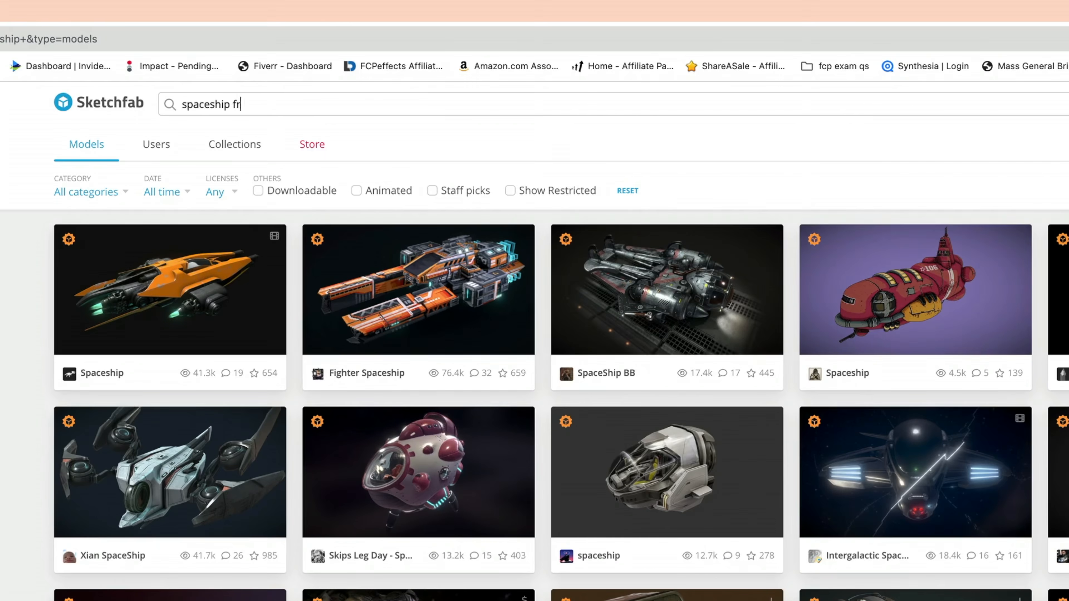
text(ee)
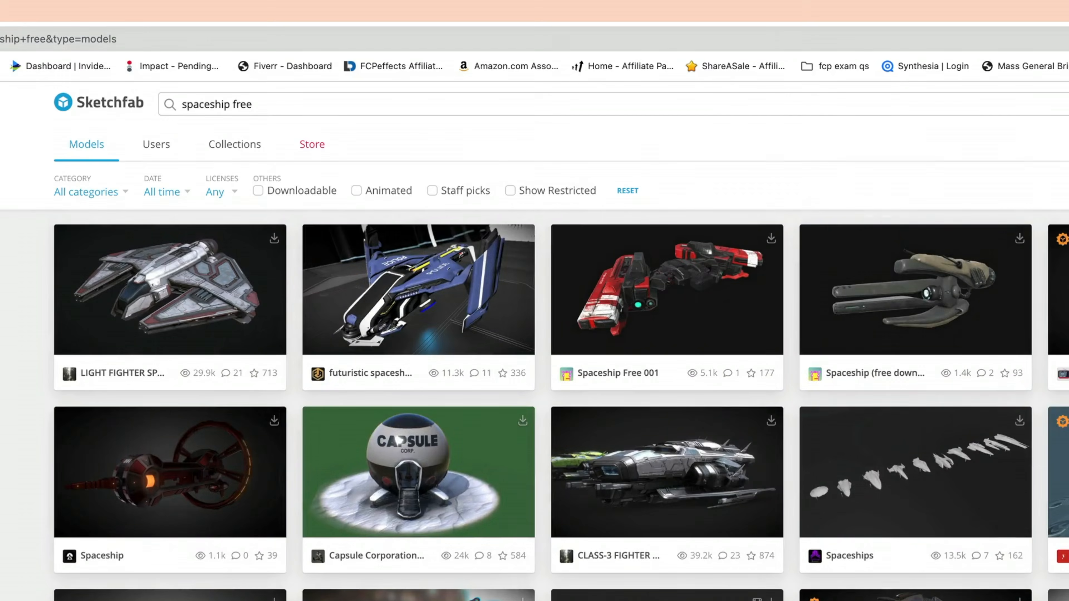
click(258, 190)
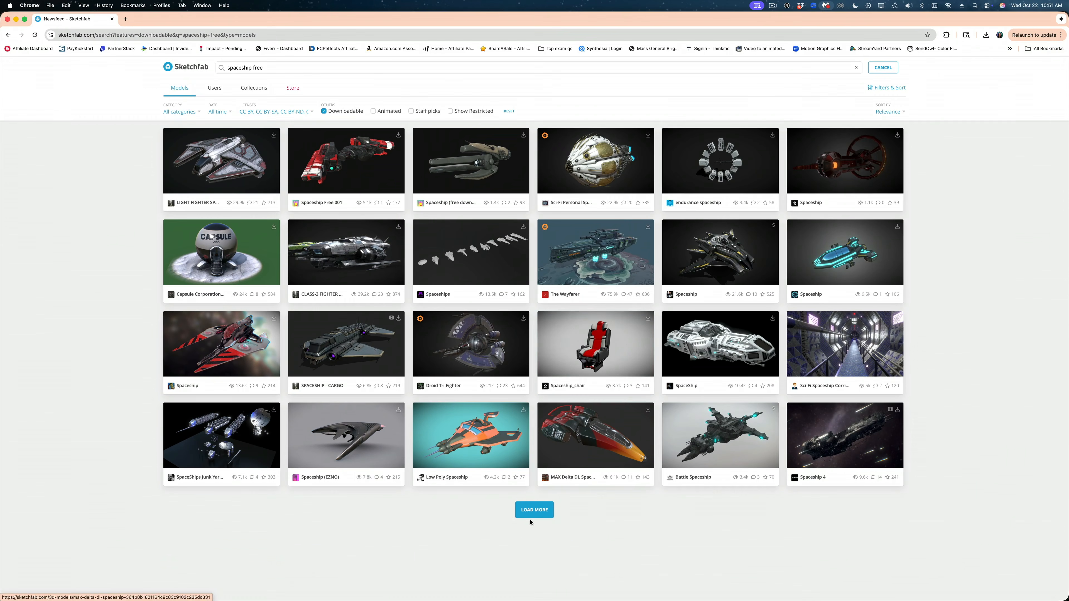
- Load more results and download the white SpaceShip model in USDZ format
click(531, 516)
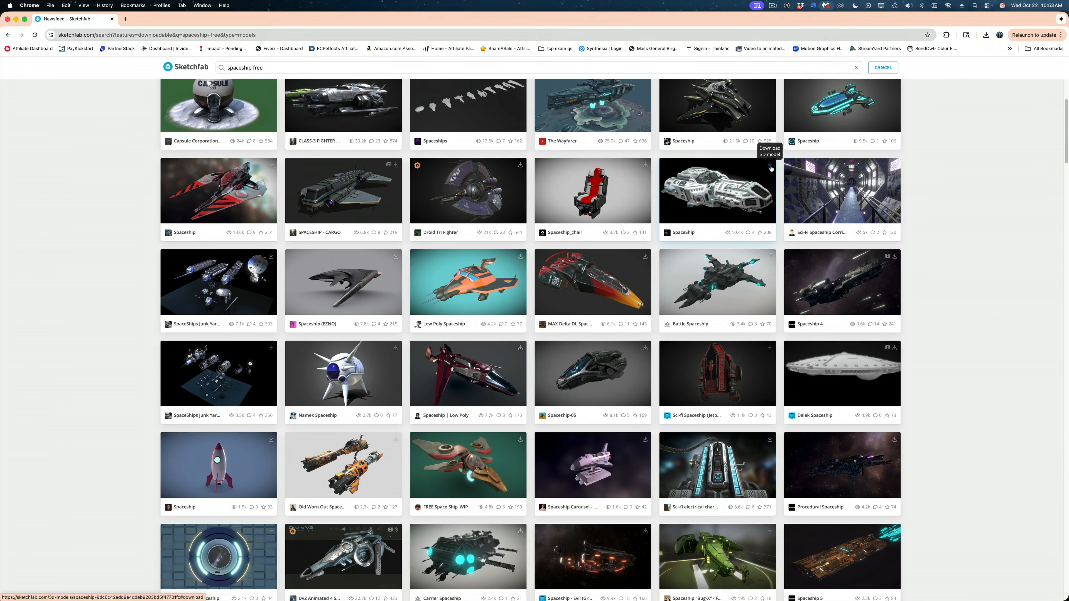
click(771, 166)
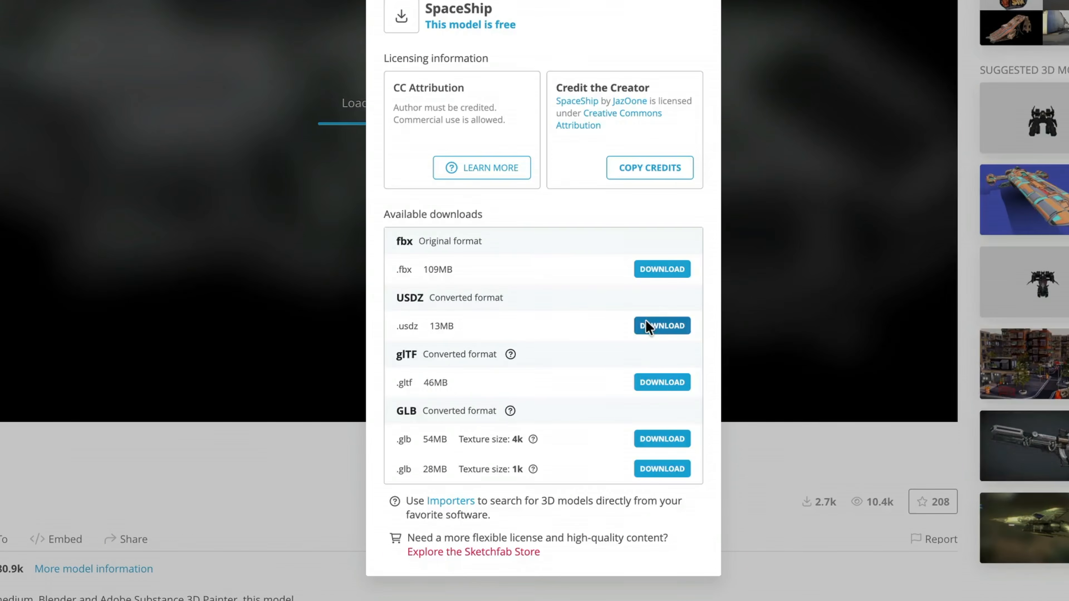
click(648, 327)
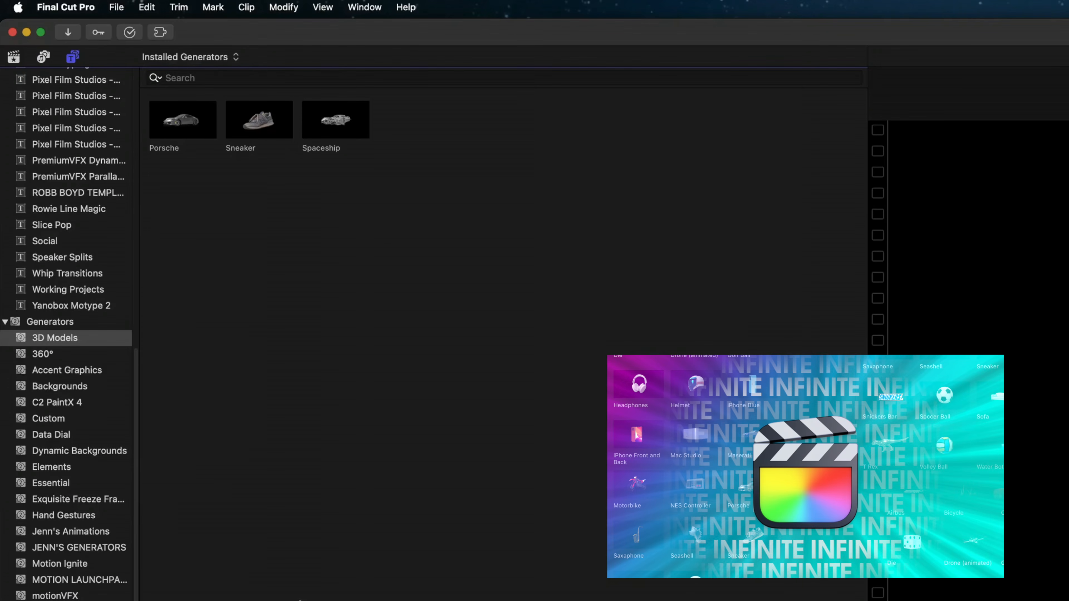
- In Final Cut Pro, place the Spaceship 3D model directly beneath the astronaut clip and extend it to match the astronaut clip's duration
drag(316, 122, 23, 477)
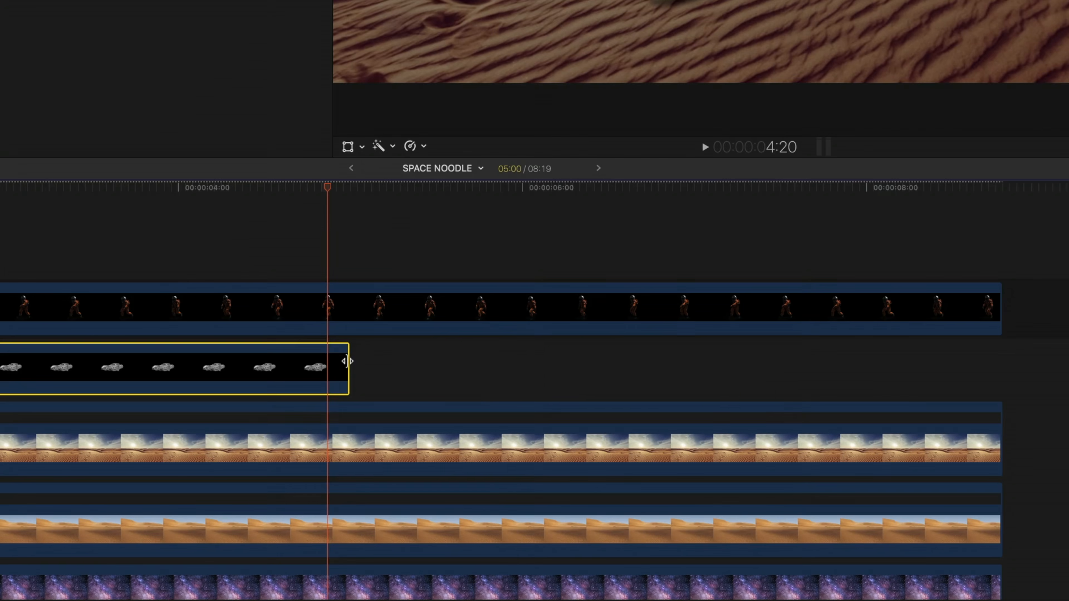
drag(466, 464, 802, 465)
drag(979, 351, 999, 351)
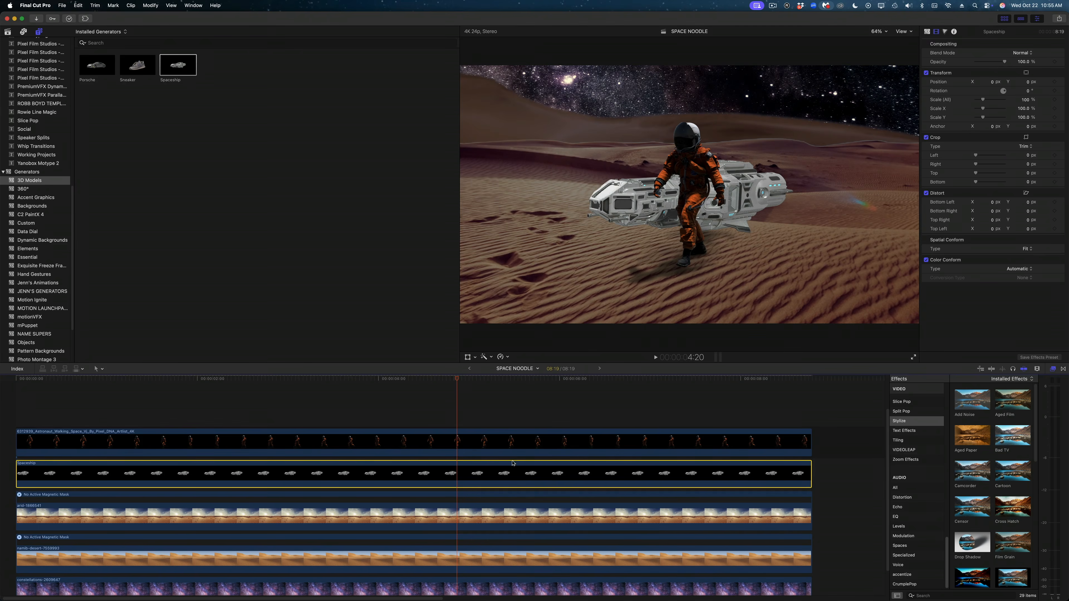
- Move the Spaceship behind the astronaut toward the edge of the frame and scale it down slightly
key(shift+t)
drag(752, 221, 867, 207)
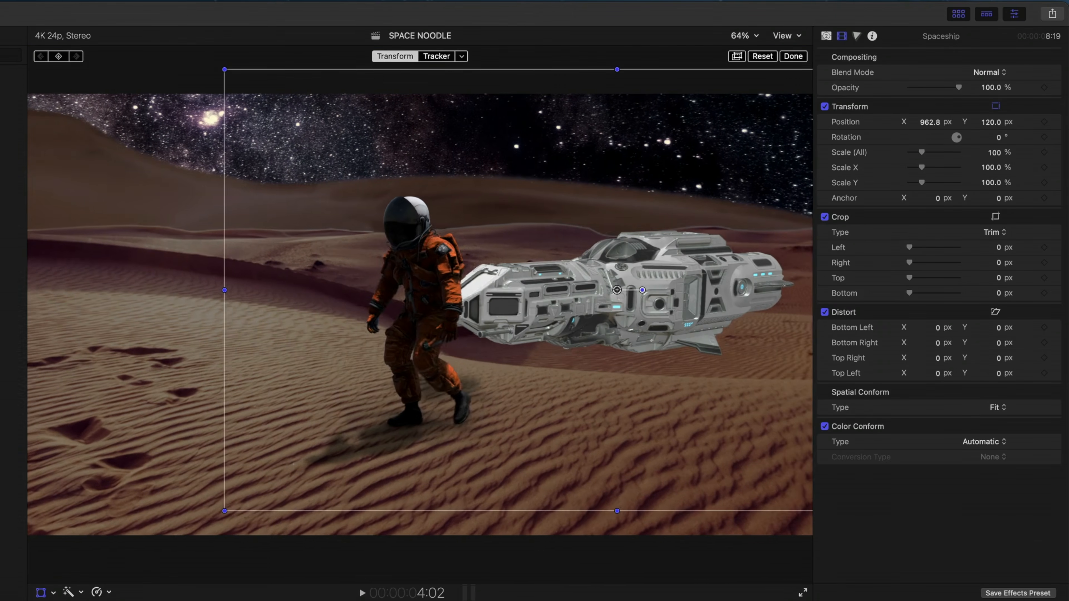
drag(605, 326, 664, 304)
drag(922, 152, 919, 152)
drag(695, 268, 753, 305)
click(794, 55)
- Set the Spaceship model's 3D rotation to X -6.5°, Y -216.7° and Z -355.4°
click(826, 36)
drag(989, 102, 989, 103)
drag(989, 87, 989, 128)
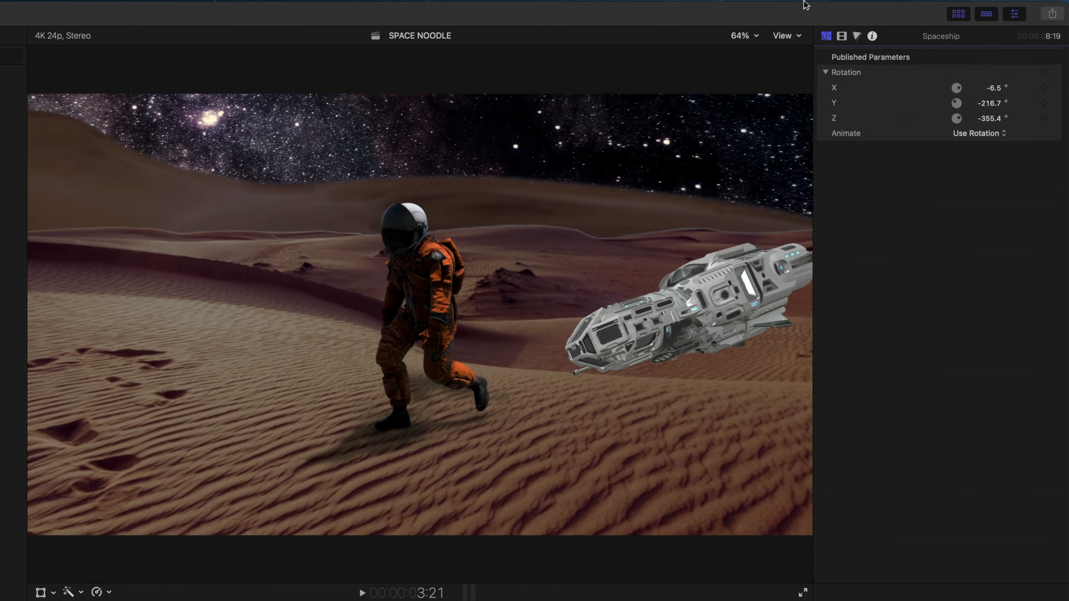
- Scale the Spaceship to 66%, position it at X 1420.1, Y 15 px, and fine-tune its 3D rotation
click(842, 36)
click(996, 106)
drag(920, 152, 917, 153)
drag(711, 310, 720, 320)
click(798, 56)
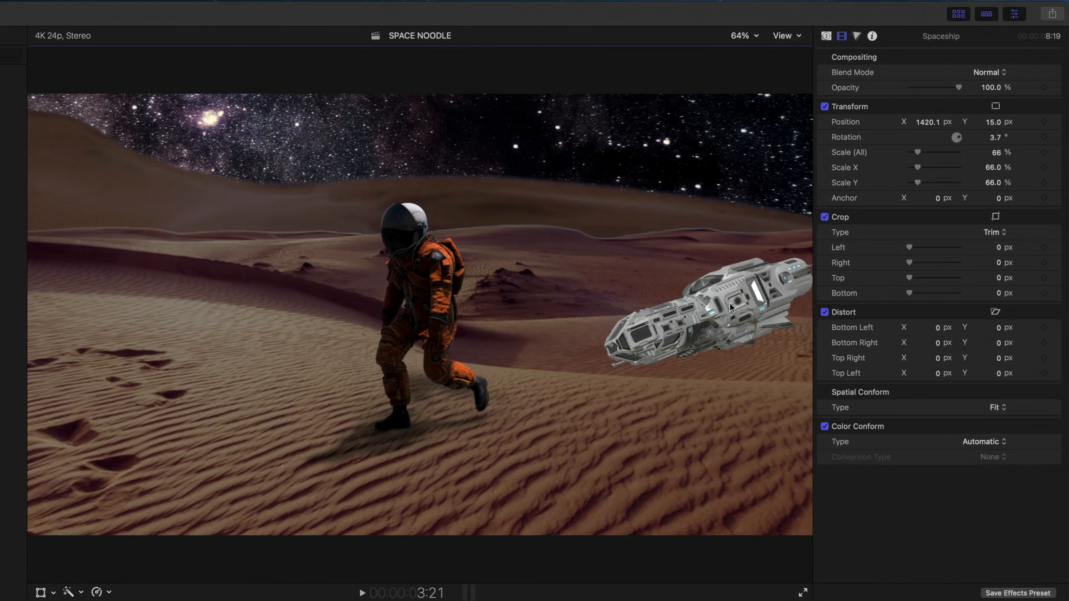
click(826, 37)
click(993, 88)
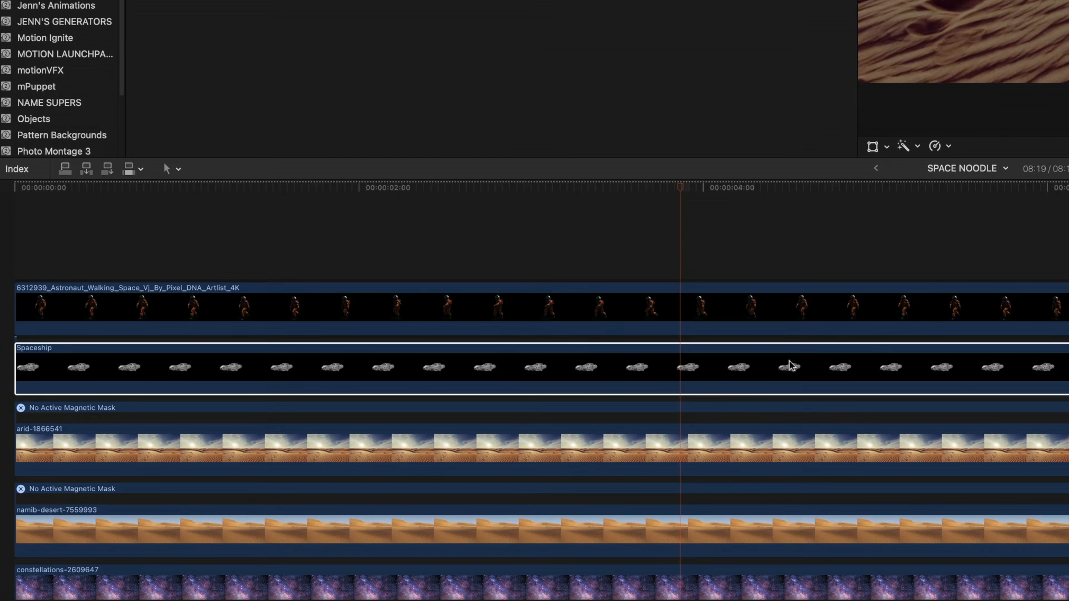
- Disable the Spaceship and astronaut clips, and scrub through the arid desert clip to find a feature suitable for tracking
click(790, 365)
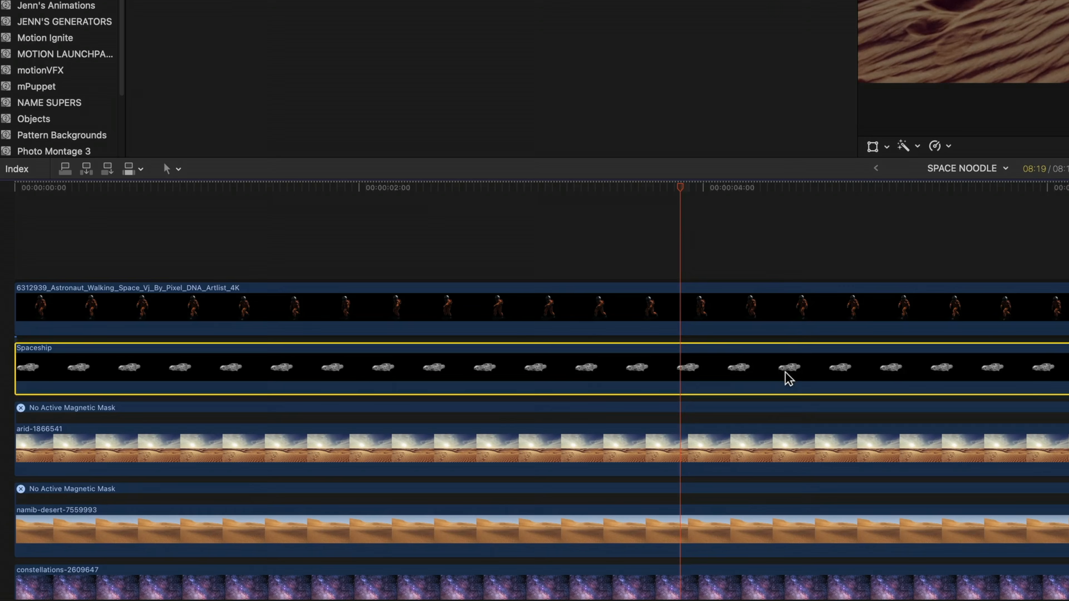
key(v)
click(719, 440)
drag(656, 189, 1008, 369)
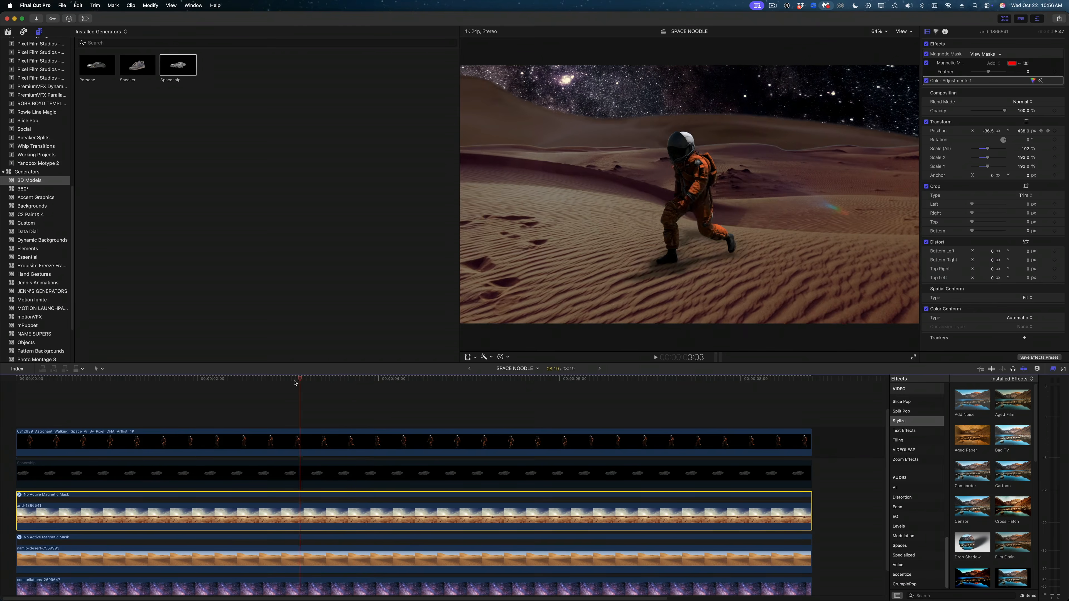
drag(539, 477, 17, 514)
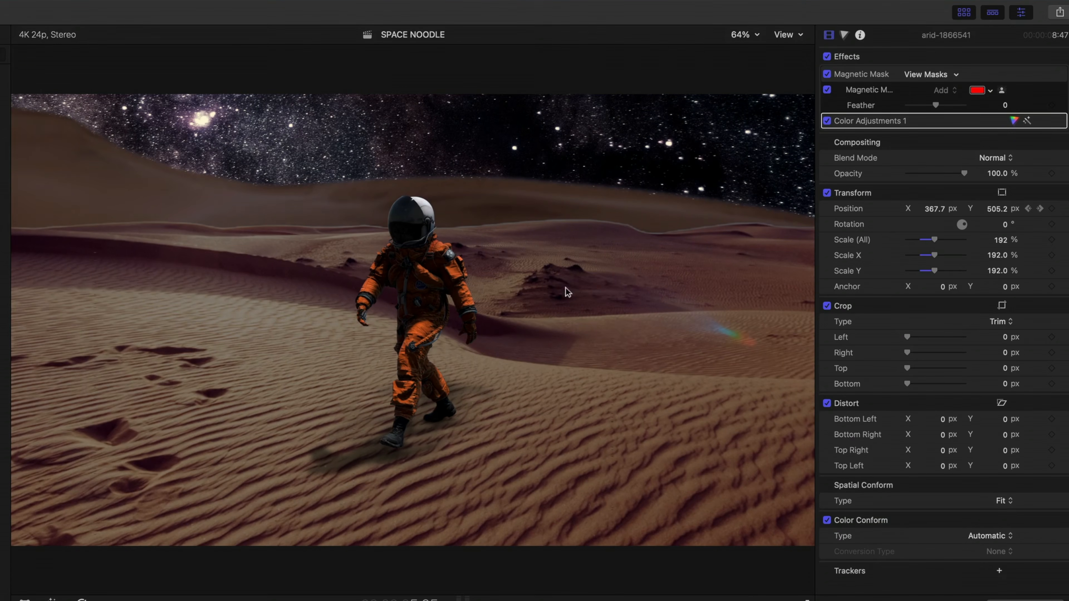
click(368, 445)
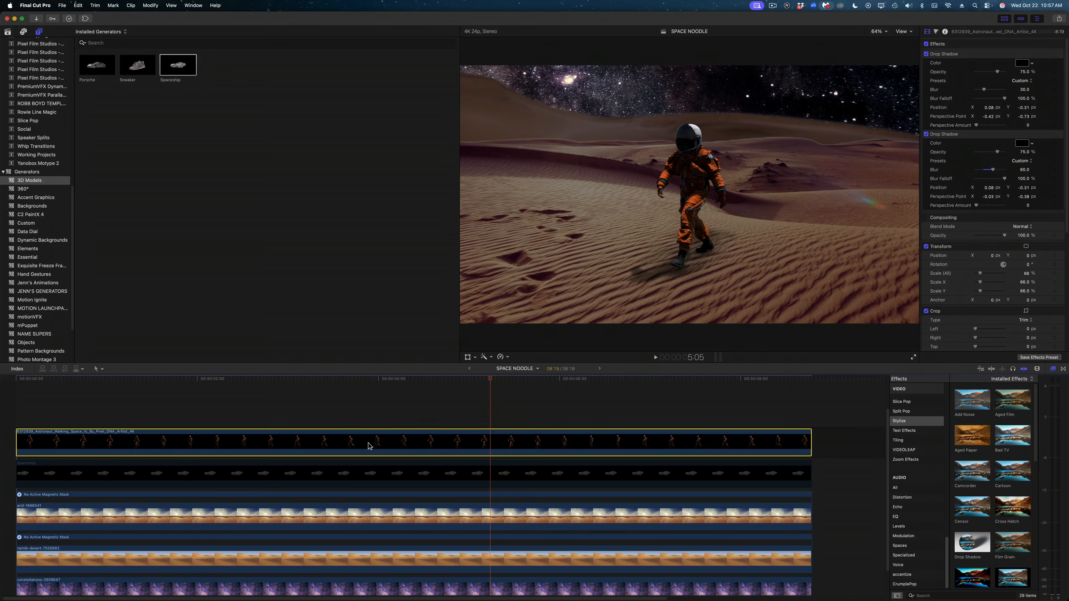
key(v)
- Add an object tracker over the dark rocky patch in the arid desert clip and analyze its motion
click(396, 512)
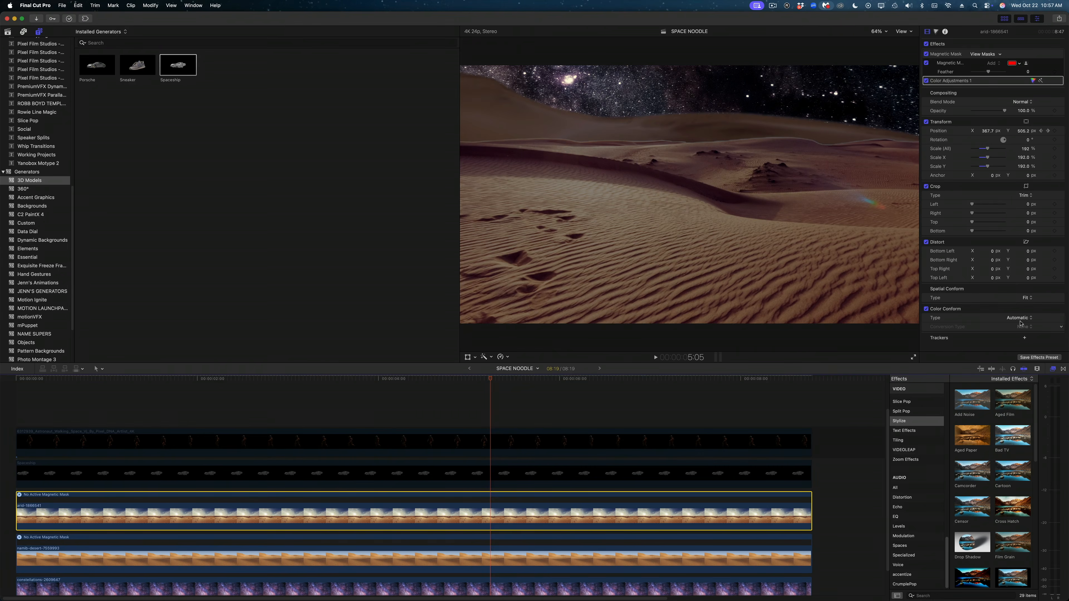
click(1025, 338)
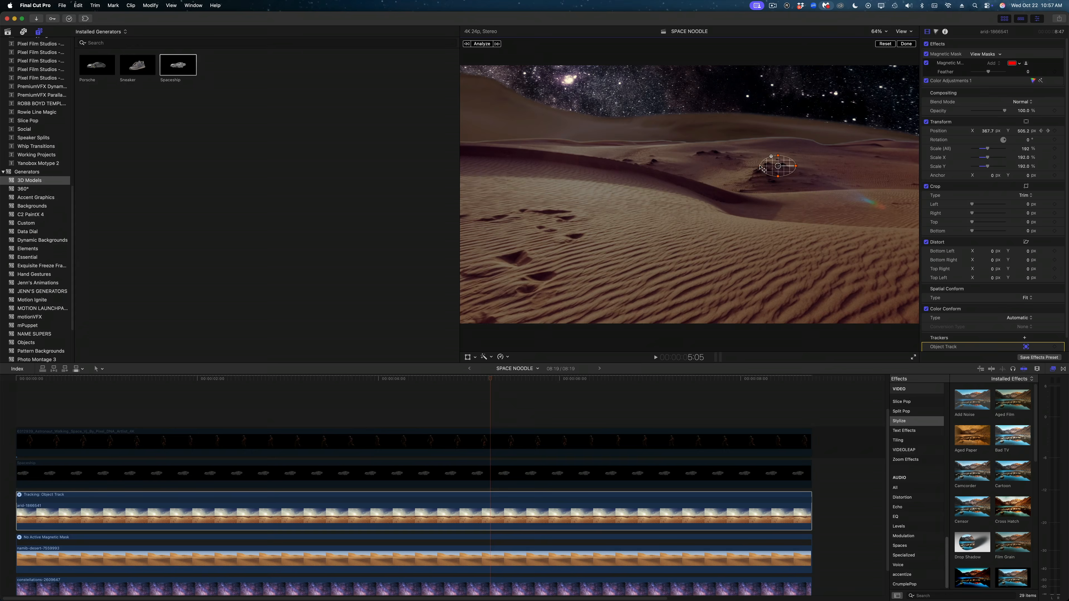
click(50, 56)
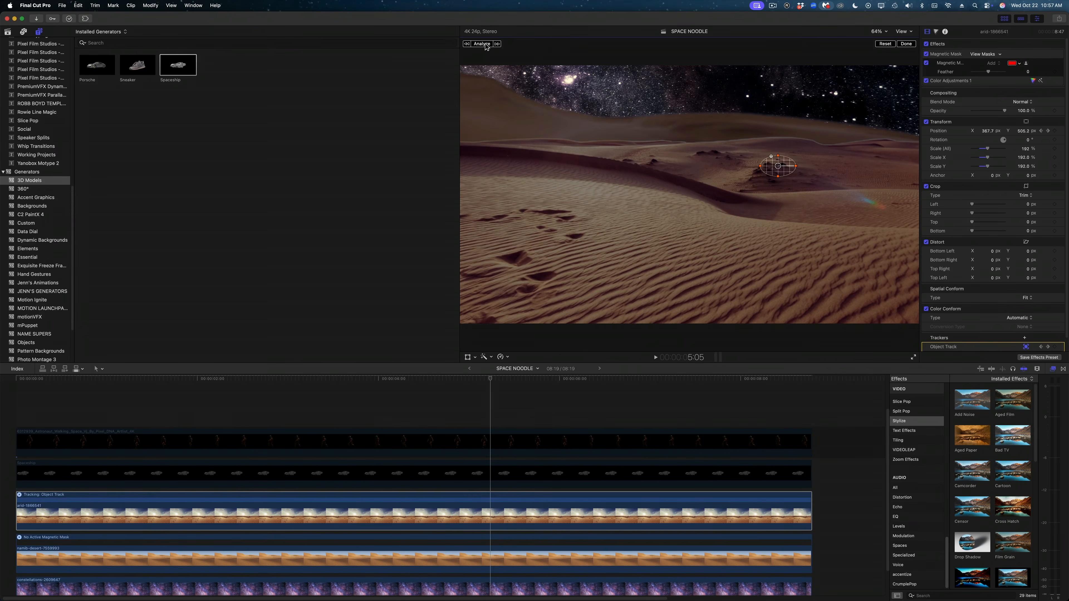
click(907, 44)
- Attach the Spaceship clip's transform to the arid desert clip's Object Track tracker
click(539, 478)
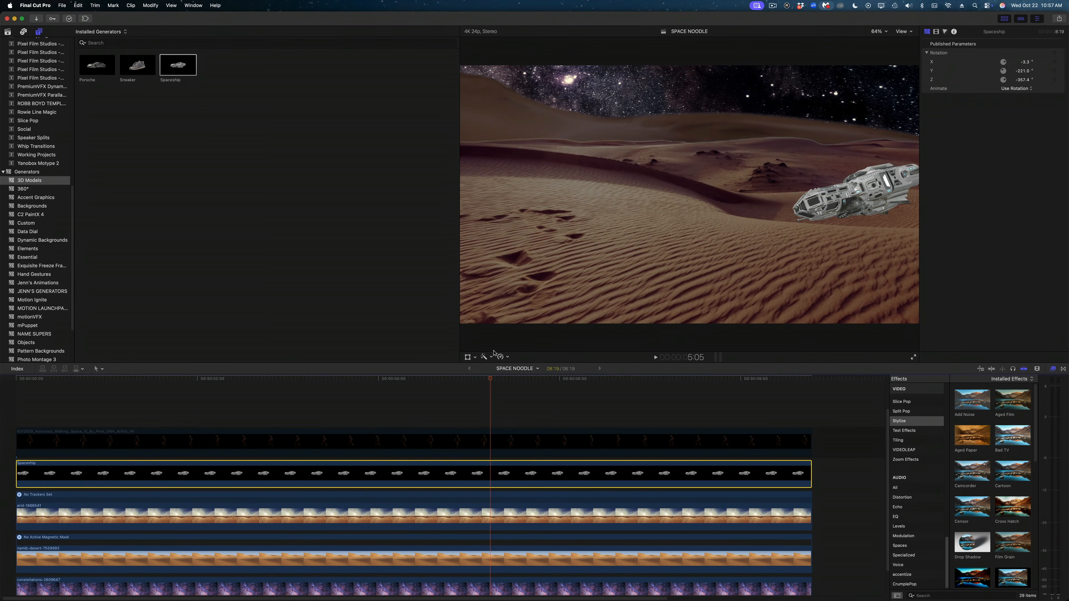
click(468, 358)
click(714, 44)
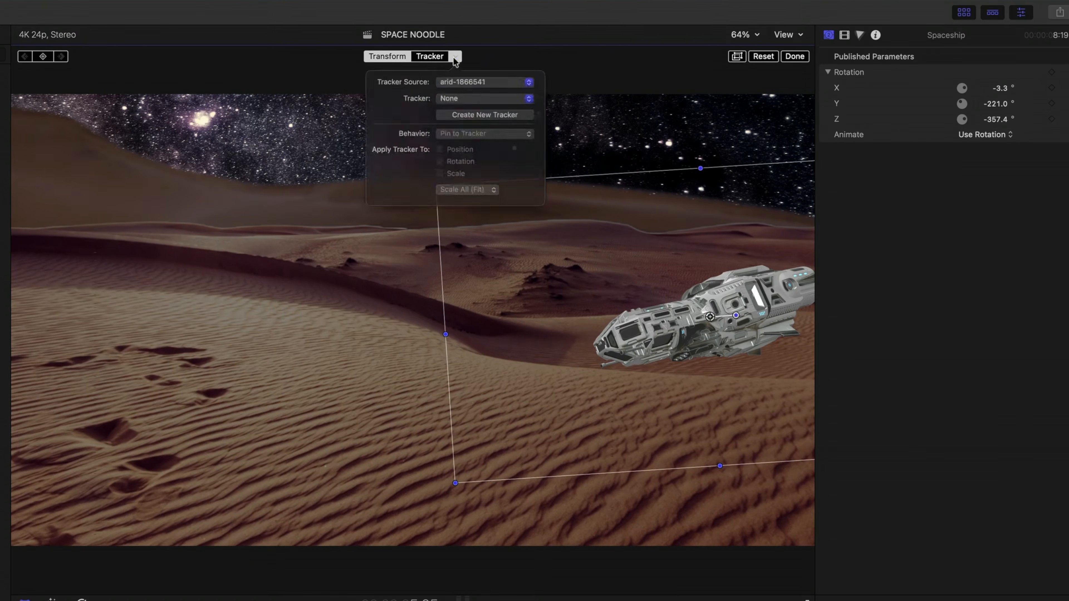
click(716, 71)
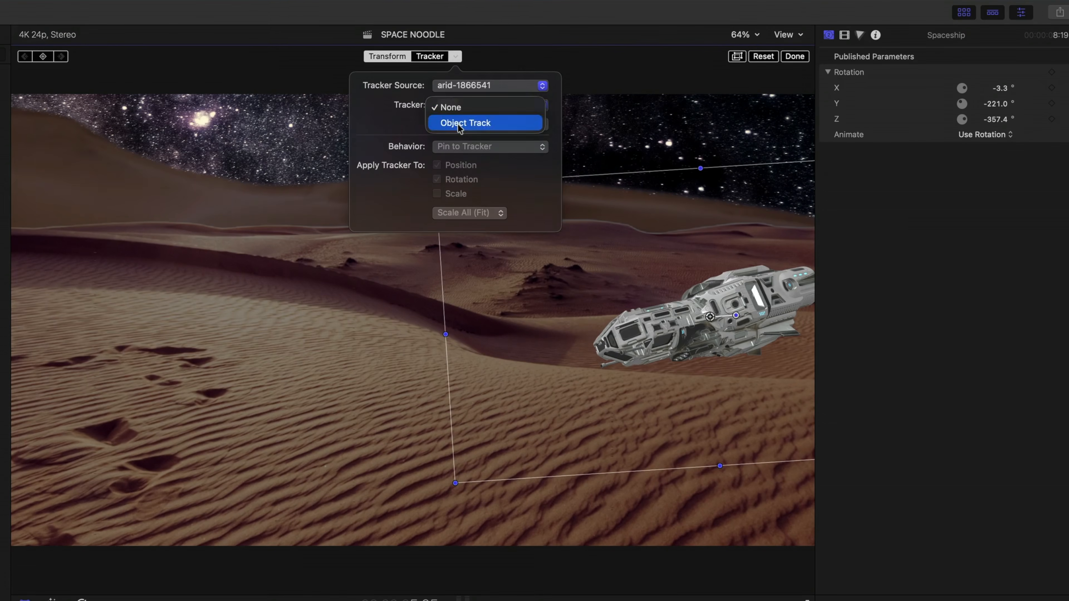
click(460, 123)
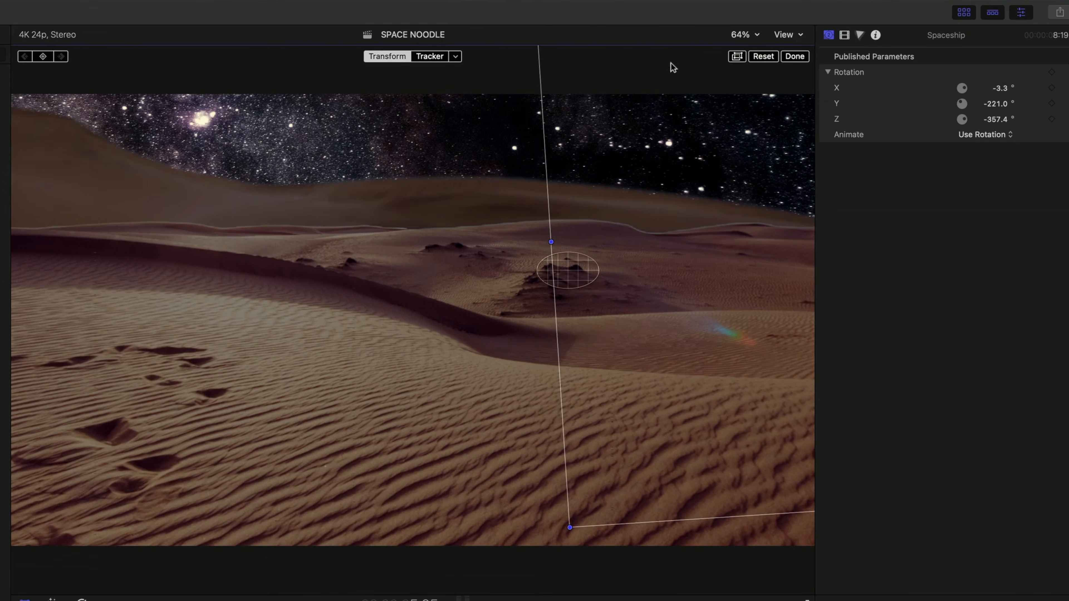
- Scale the tracked Spaceship down to 33% and reposition it at X 565.2, Y -88.6 px on the far dune
click(844, 35)
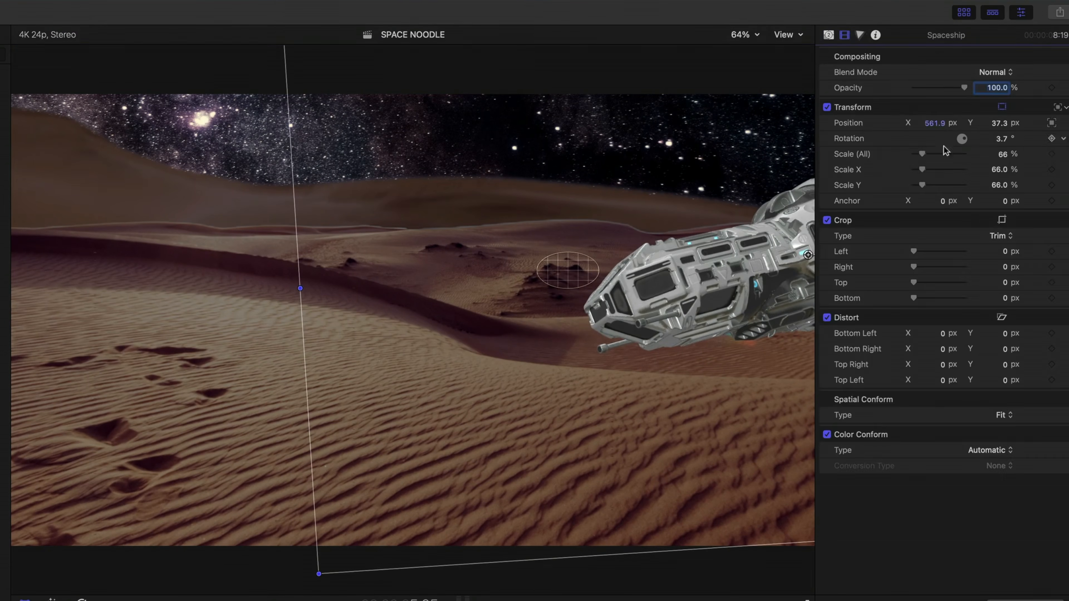
drag(921, 156, 917, 156)
drag(757, 270, 754, 306)
key(space)
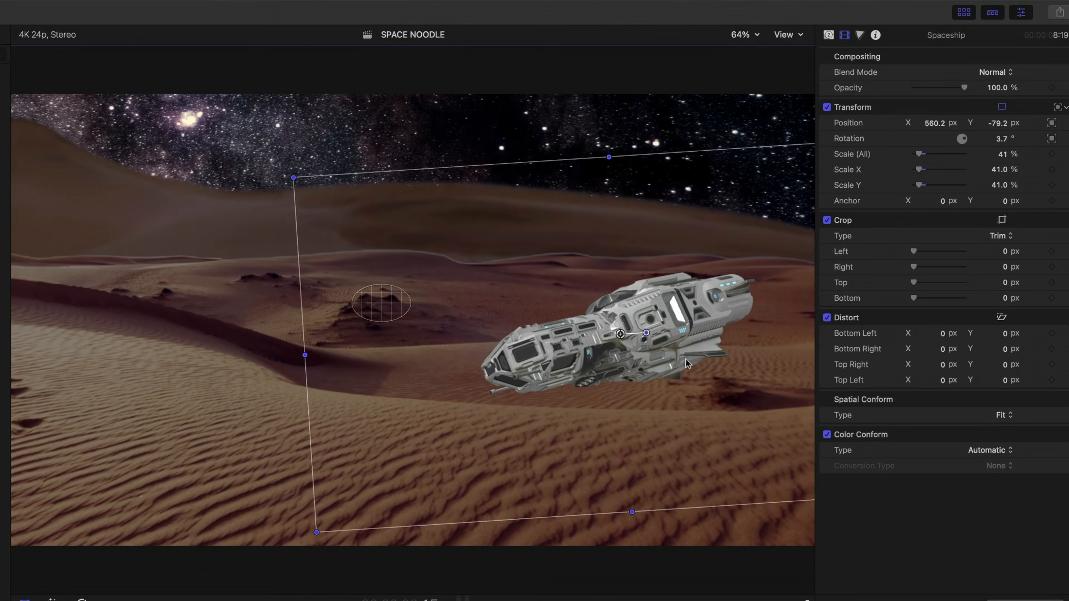
drag(919, 155, 918, 156)
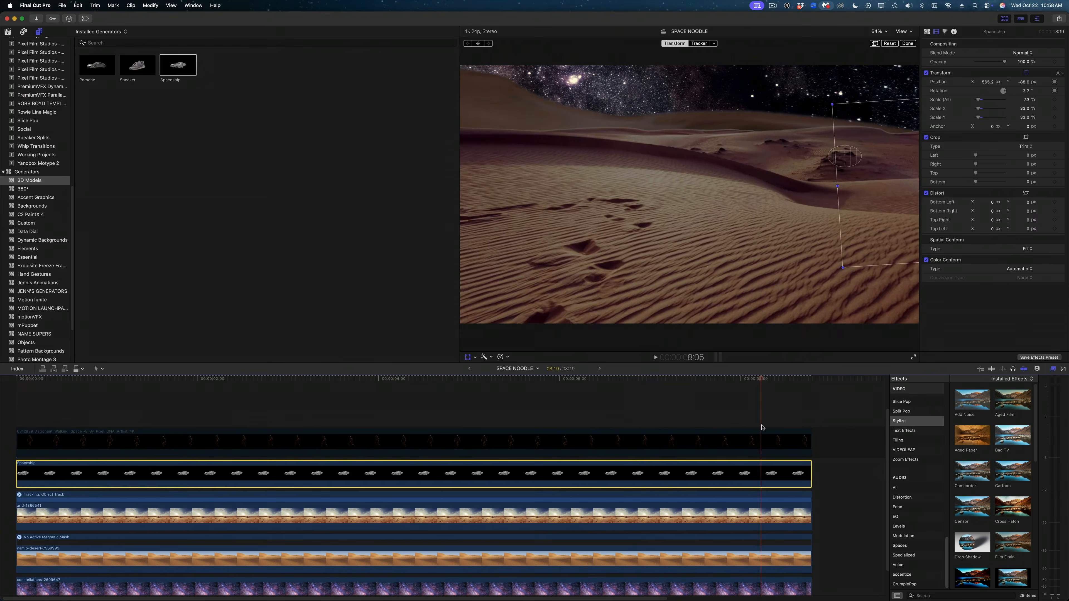
- Apply a Gaussian blur with an amount of 7.69 to the Spaceship and lower its exposure
scroll(904, 414, up, 10)
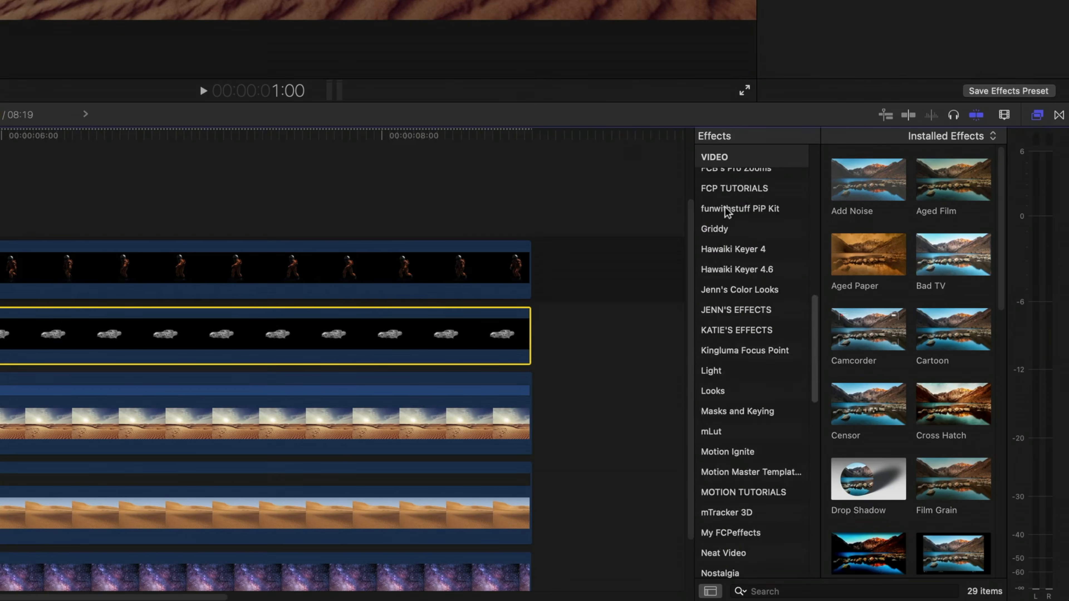
scroll(728, 212, up, 10)
click(709, 375)
drag(867, 309, 406, 354)
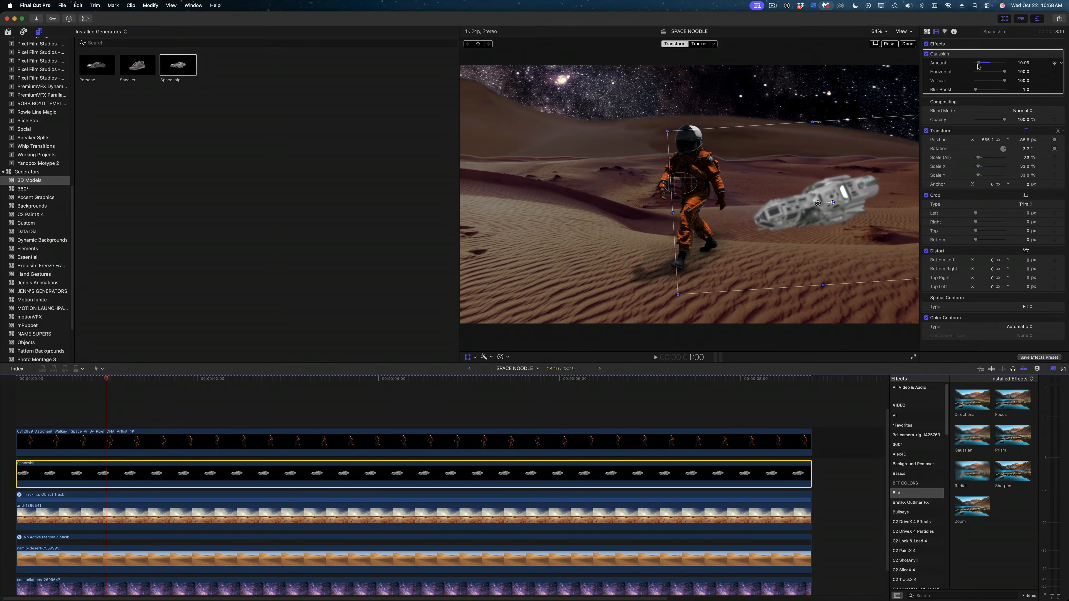
drag(978, 65, 977, 67)
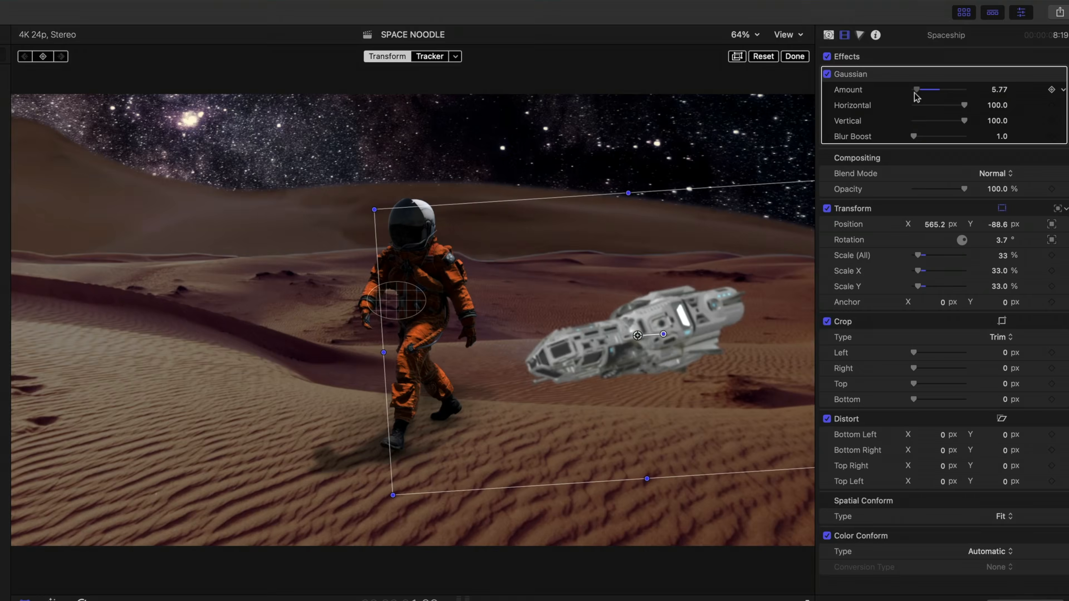
click(860, 35)
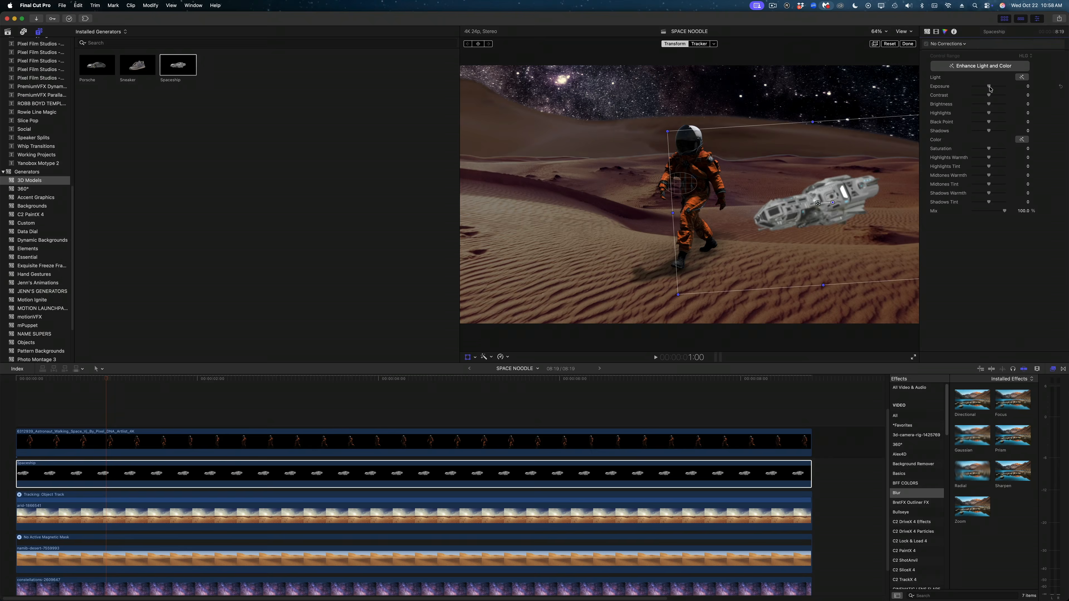
drag(937, 130, 930, 136)
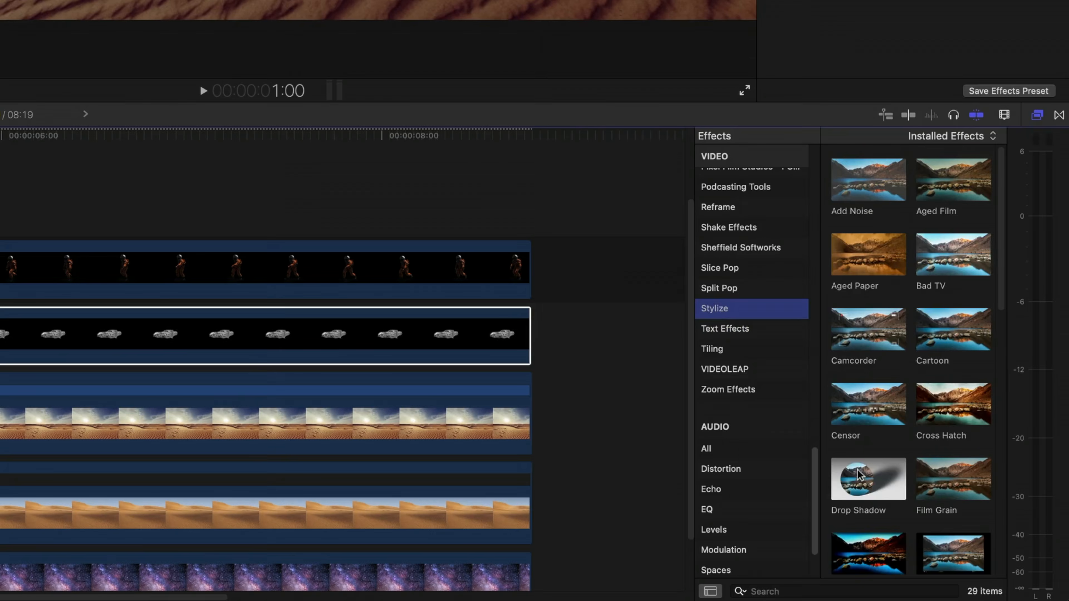
- Try a Drop Shadow on the Spaceship with blur 30 and position X 0.02, Y -0.47, and disable the effect
drag(972, 543, 731, 476)
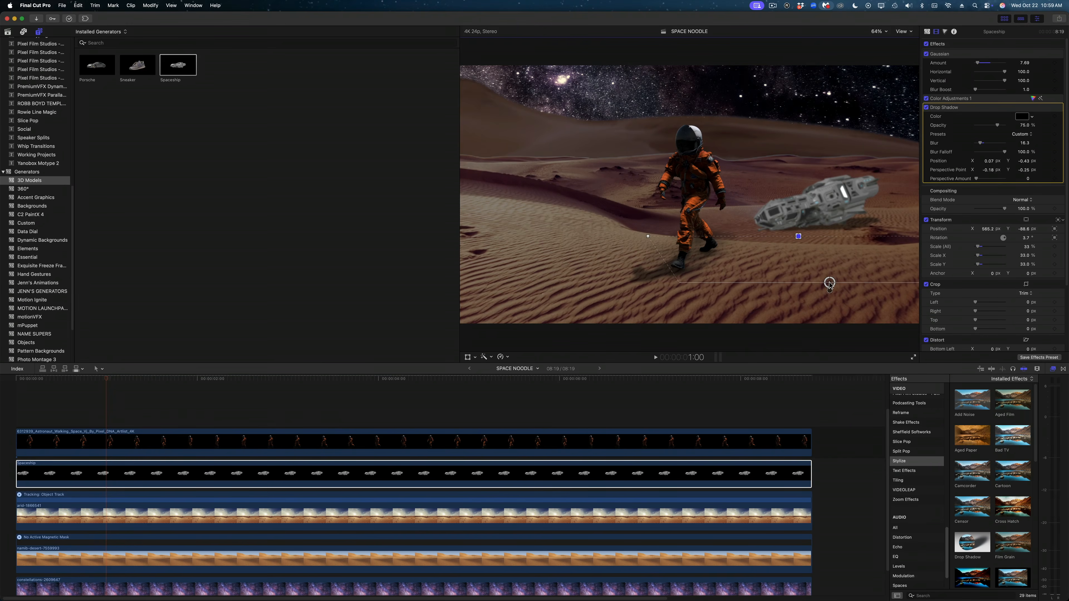
drag(981, 90, 989, 92)
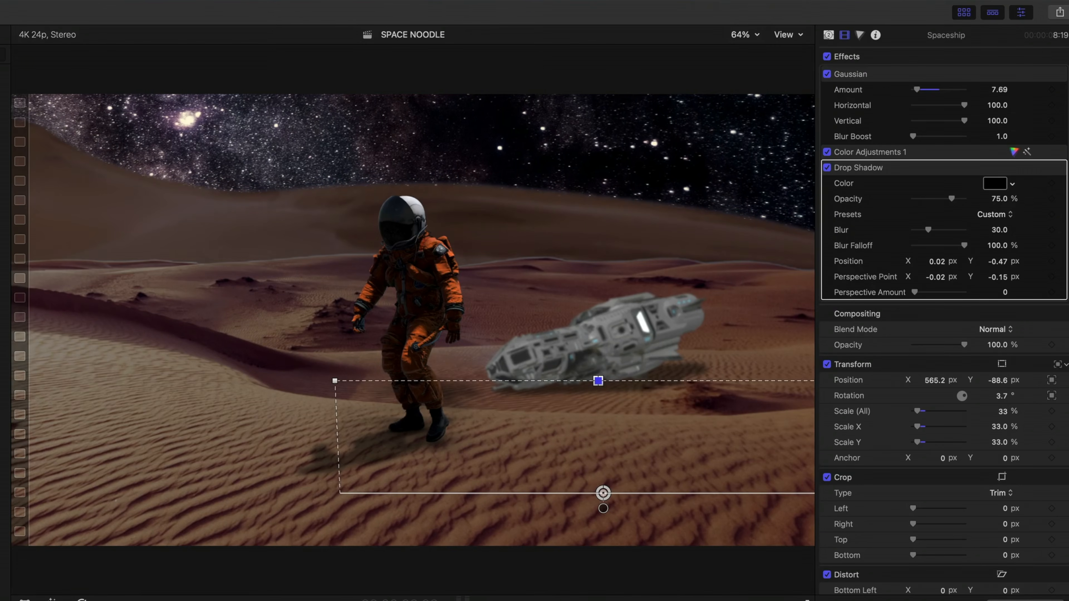
click(904, 167)
right_click(1064, 263)
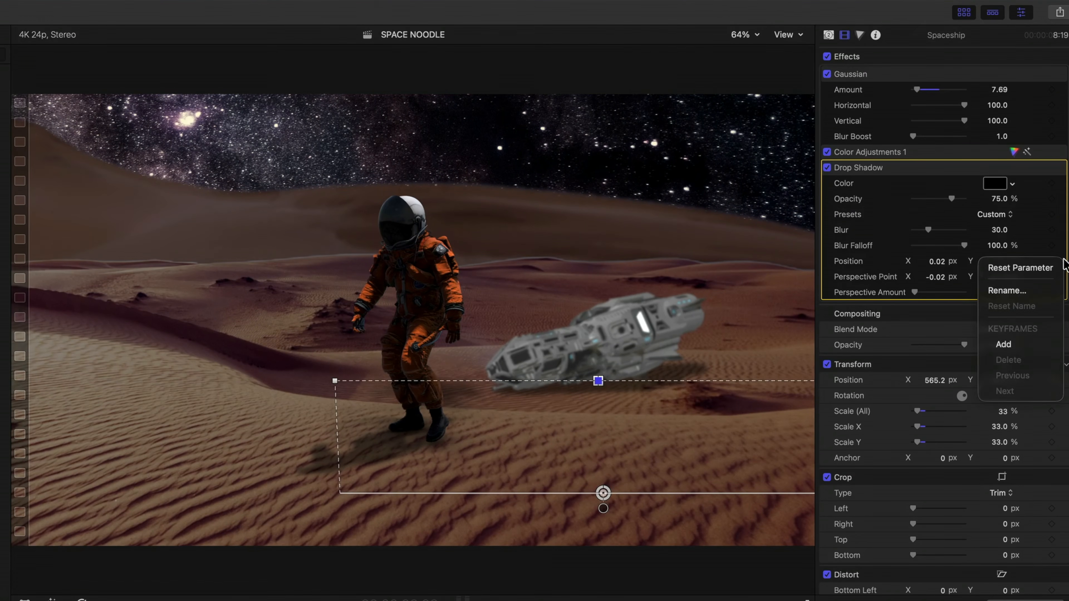
click(1049, 268)
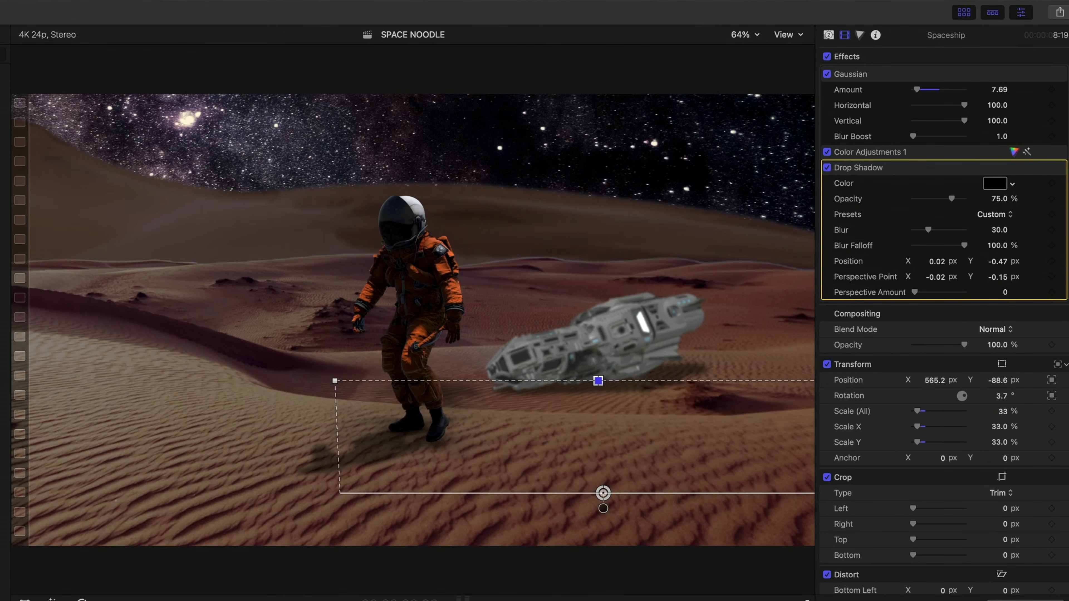
click(827, 168)
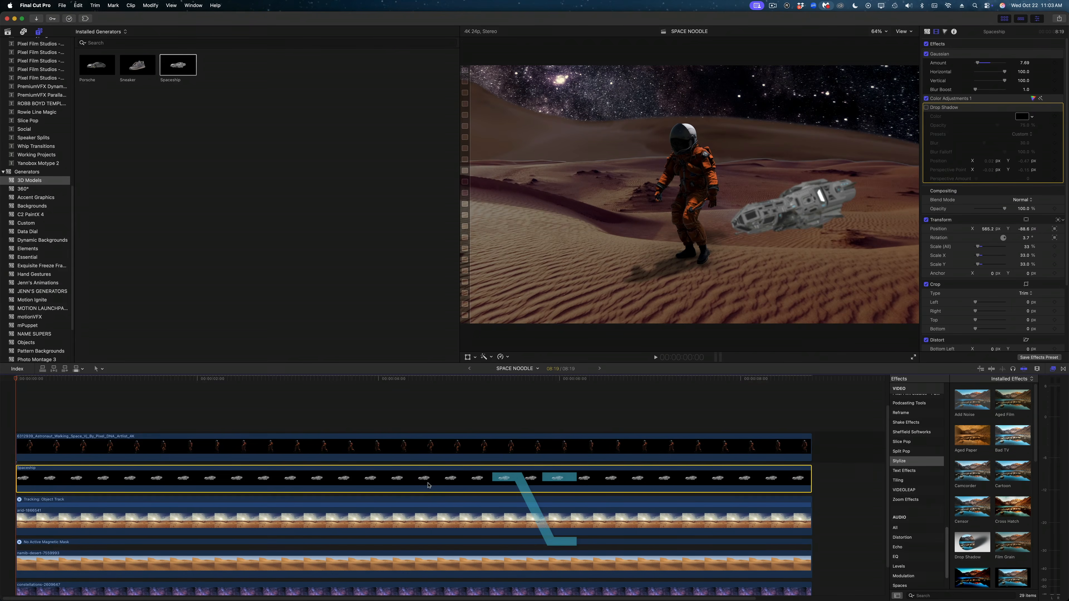
- Duplicate the Spaceship clip beneath the original and apply Colorize to the copy with black and white both remapped to black
drag(430, 488, 429, 510)
scroll(911, 421, up, 10)
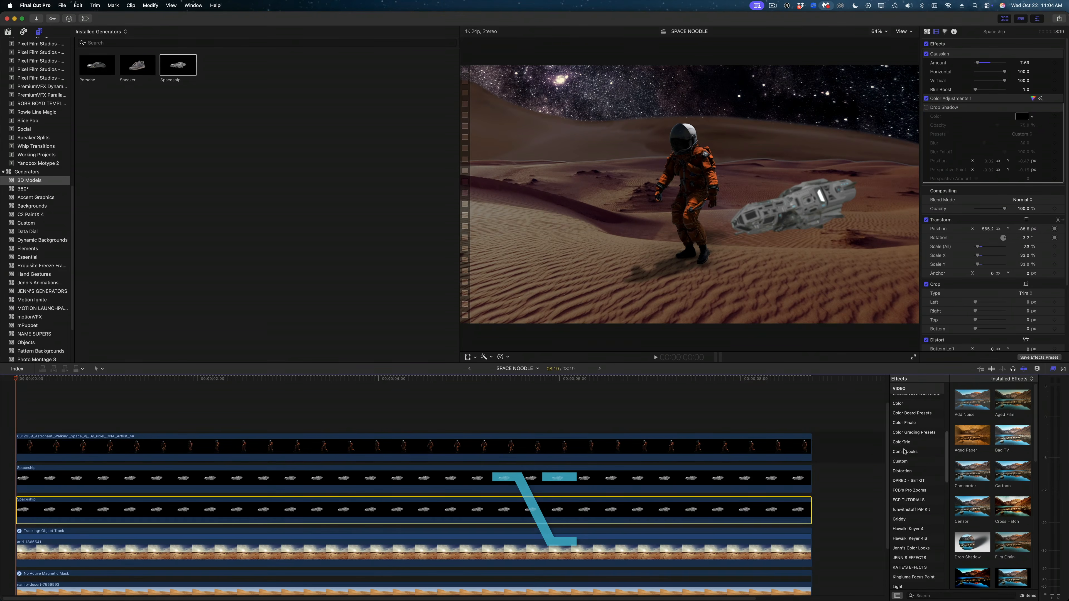
click(910, 404)
drag(970, 514, 716, 519)
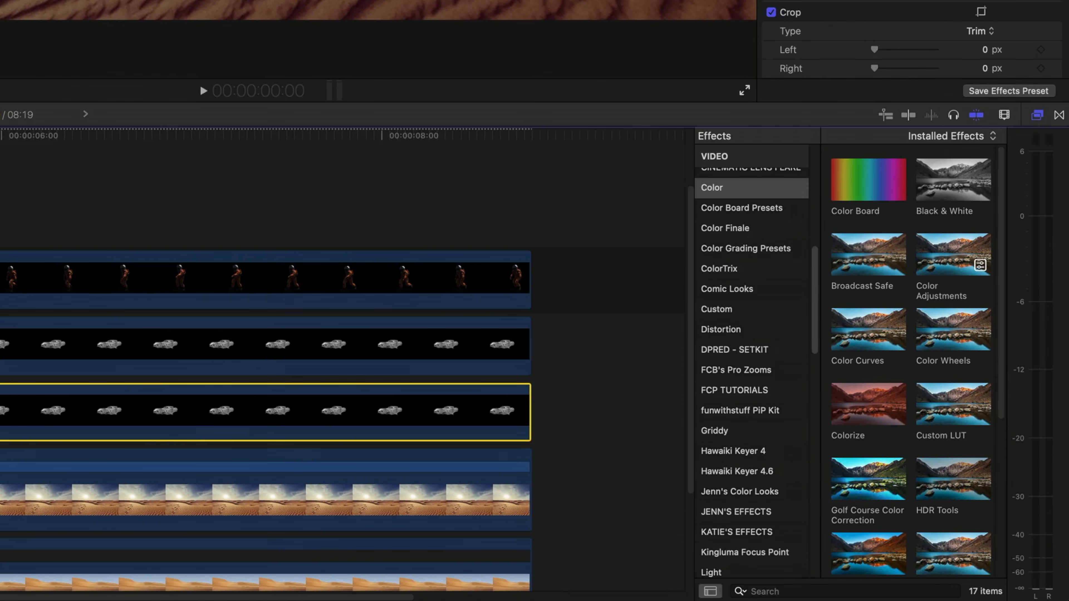
click(9, 346)
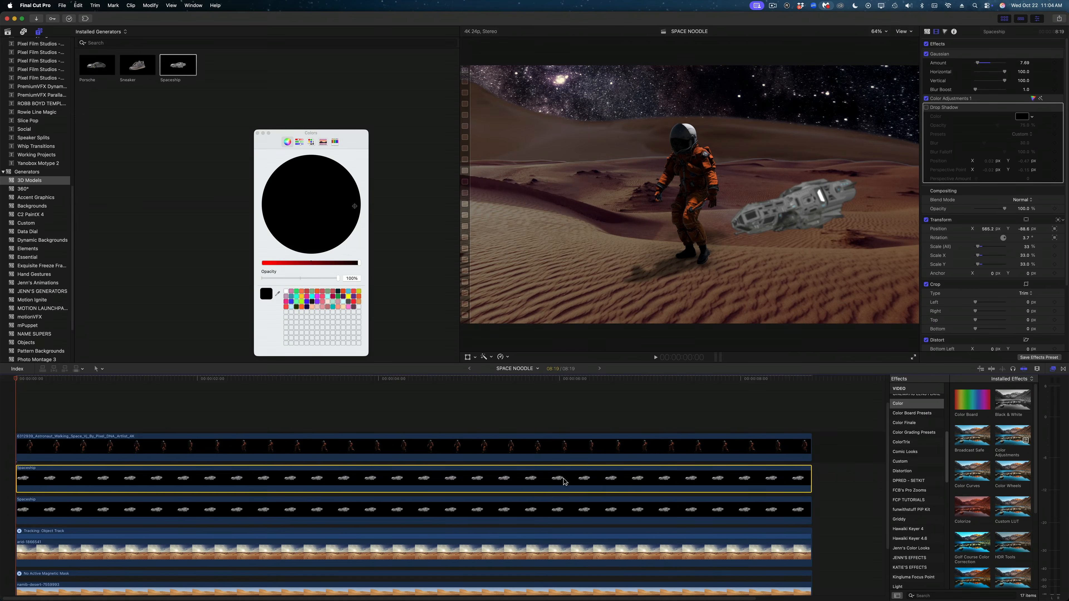
- Offset the black Spaceship copy just below the ship as its shadow and raise its Gaussian amount to 74.52
click(730, 238)
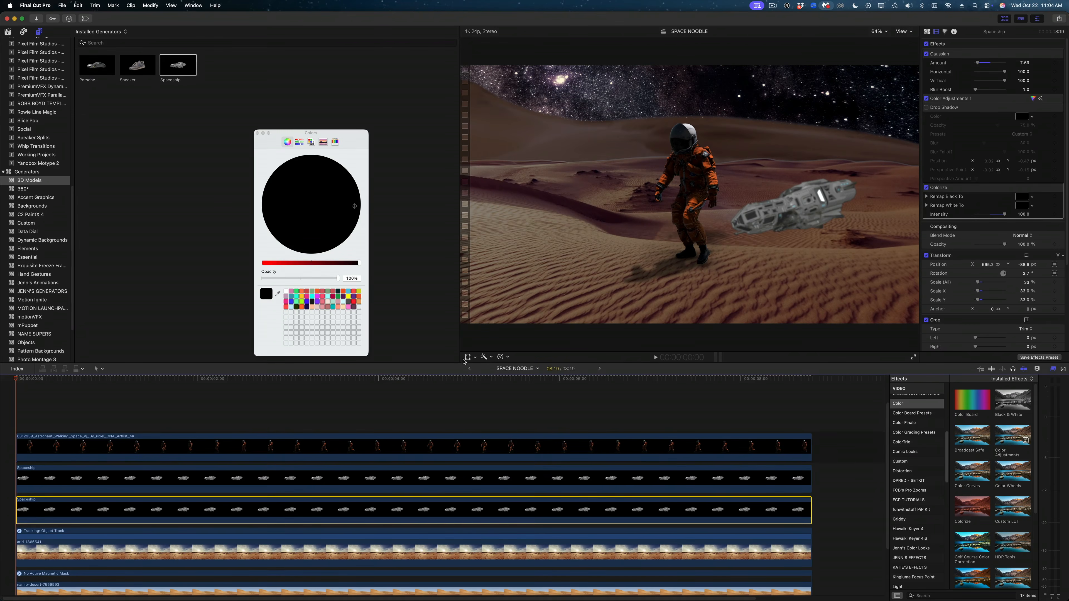
drag(731, 238, 732, 236)
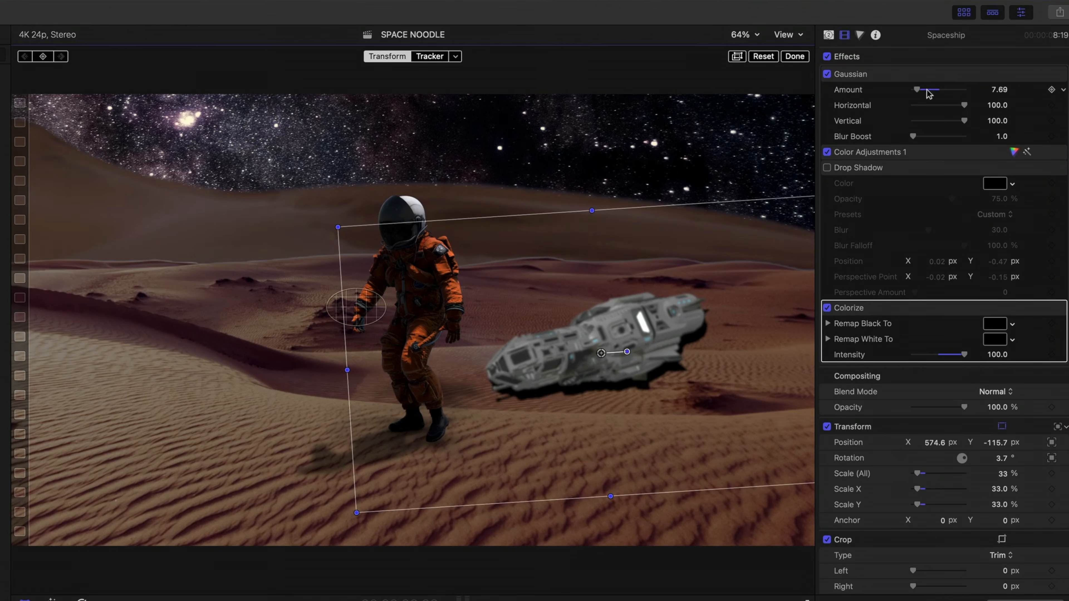
drag(977, 63, 997, 62)
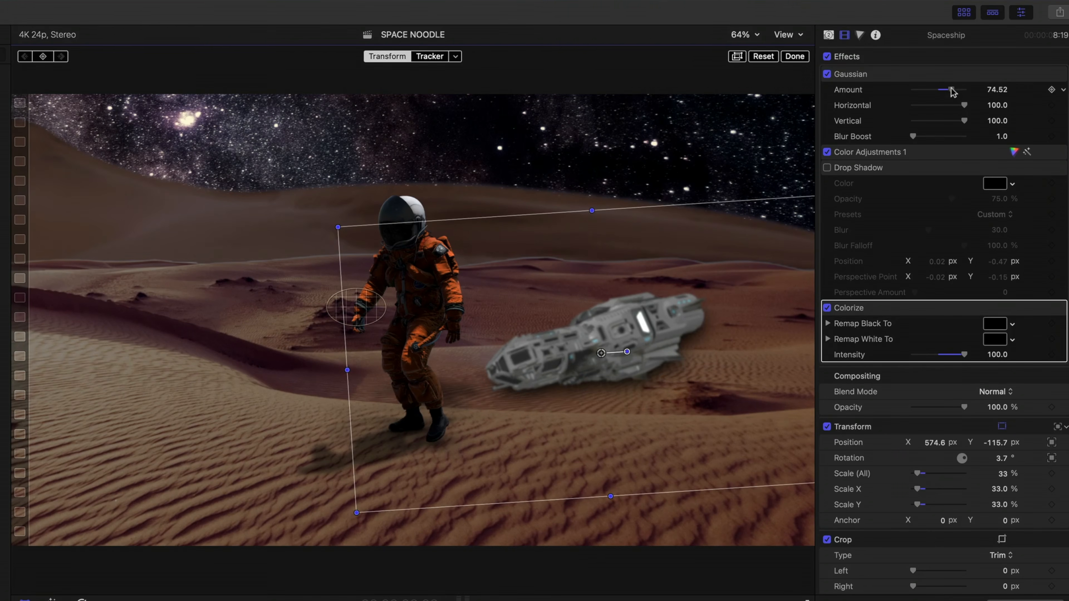
drag(876, 236, 876, 241)
drag(740, 402, 737, 404)
- Soften the shadow copy to about 92 blur and 91% opacity, and squash it vertically to about 16% under the ship
drag(951, 89, 960, 89)
mouse_move(964, 407)
mouse_down()
mouse_move(936, 406)
mouse_move(959, 407)
mouse_up()
drag(590, 221, 595, 297)
drag(599, 345, 602, 356)
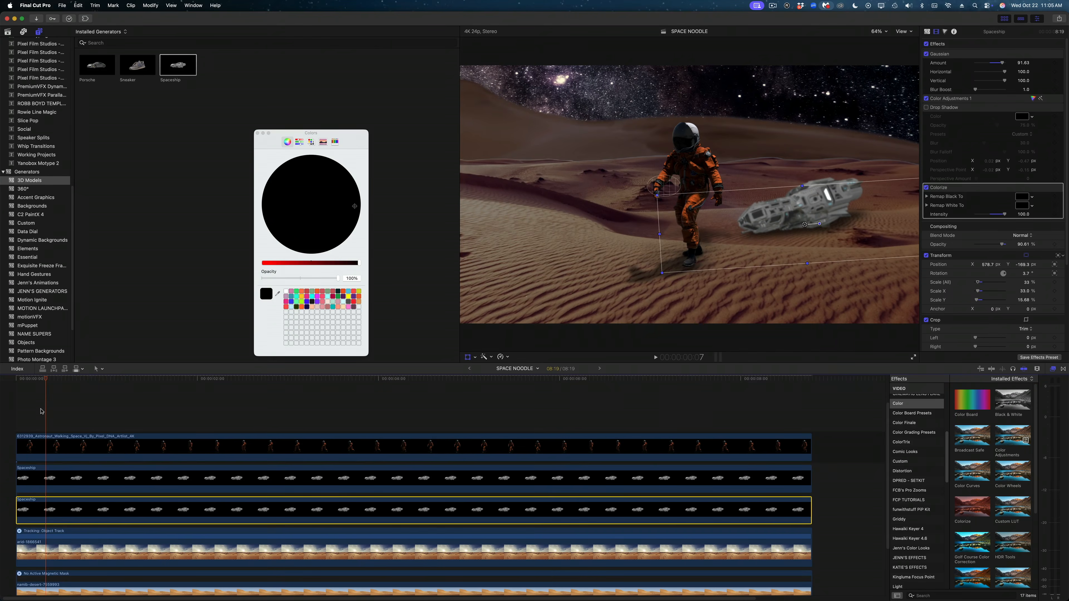
drag(49, 377, 2, 443)
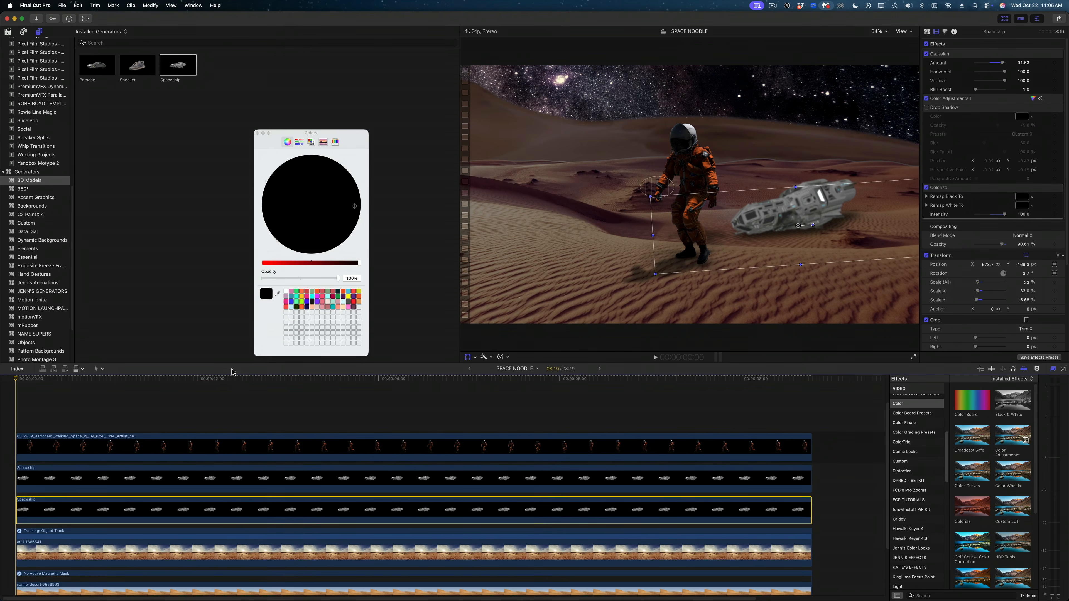
drag(208, 384, 419, 432)
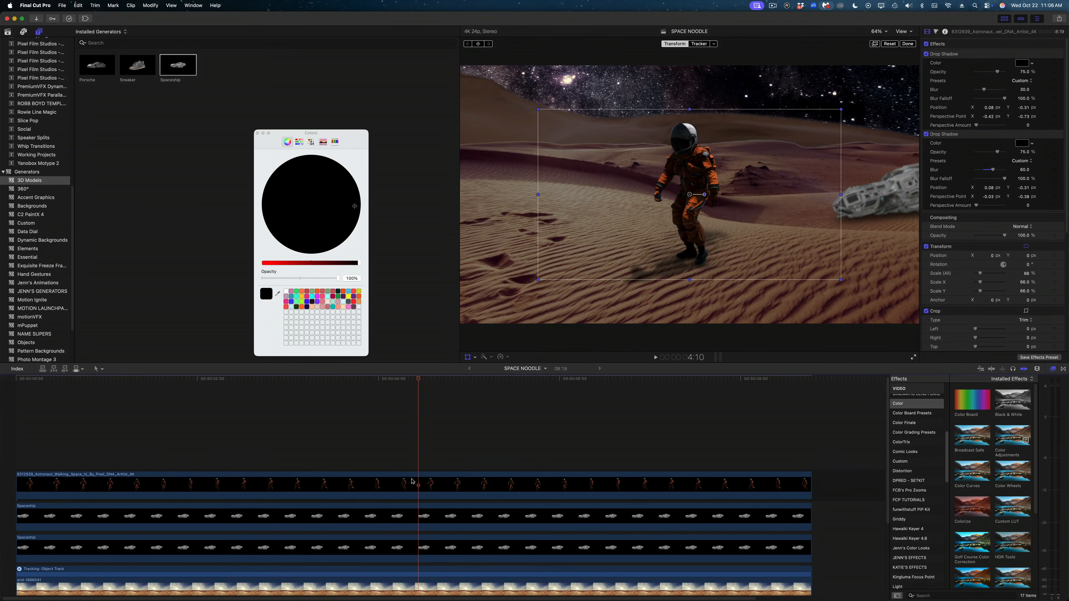
- Close the color picker and add the PARTICLE EMITTER generator above the astronaut clip from the start of the timeline
click(257, 133)
click(7, 32)
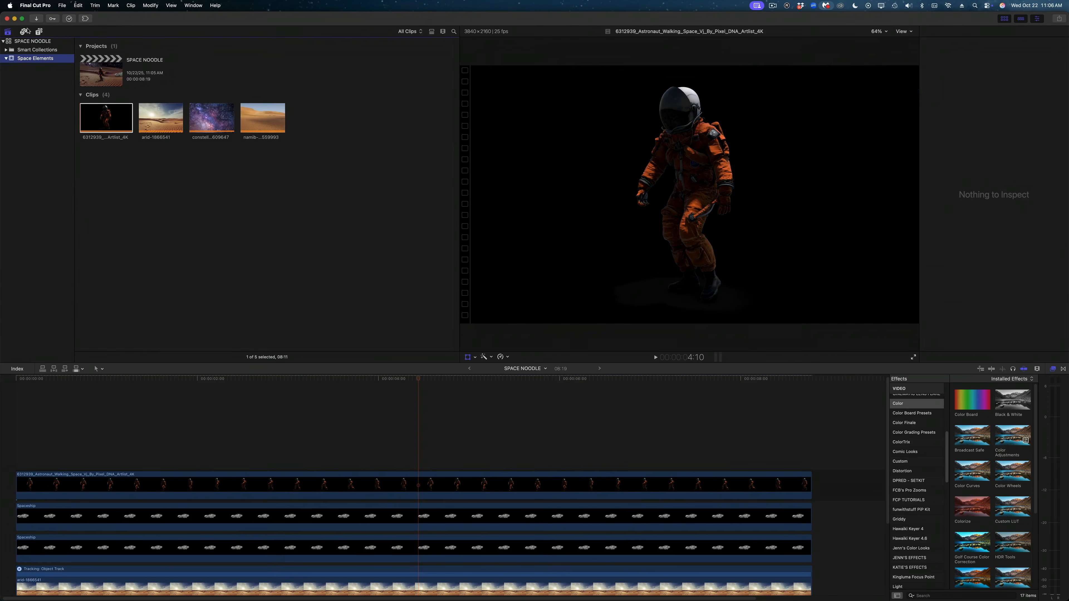
click(38, 32)
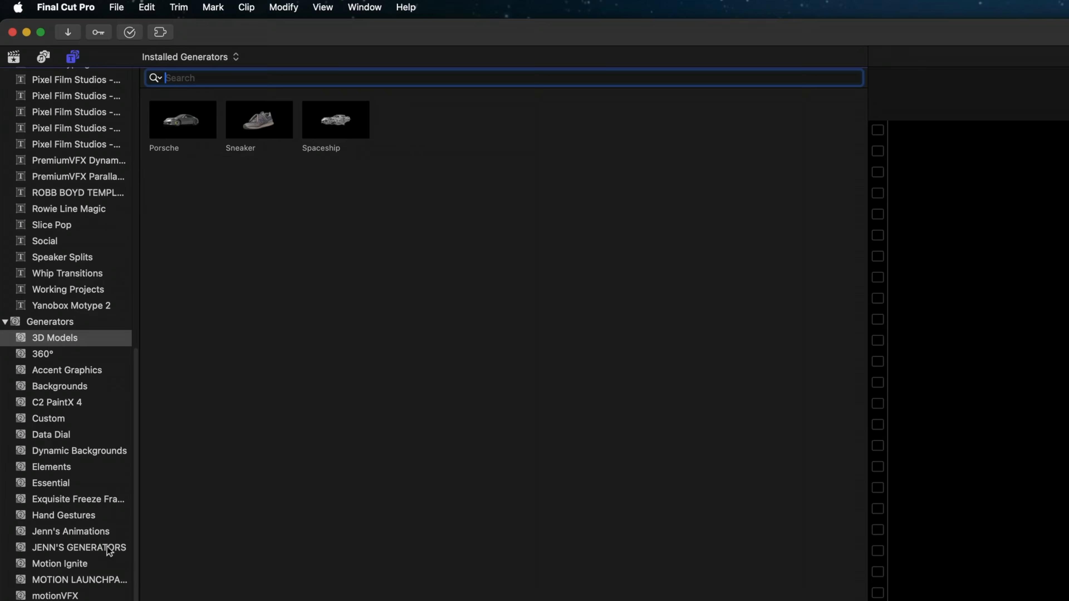
click(59, 291)
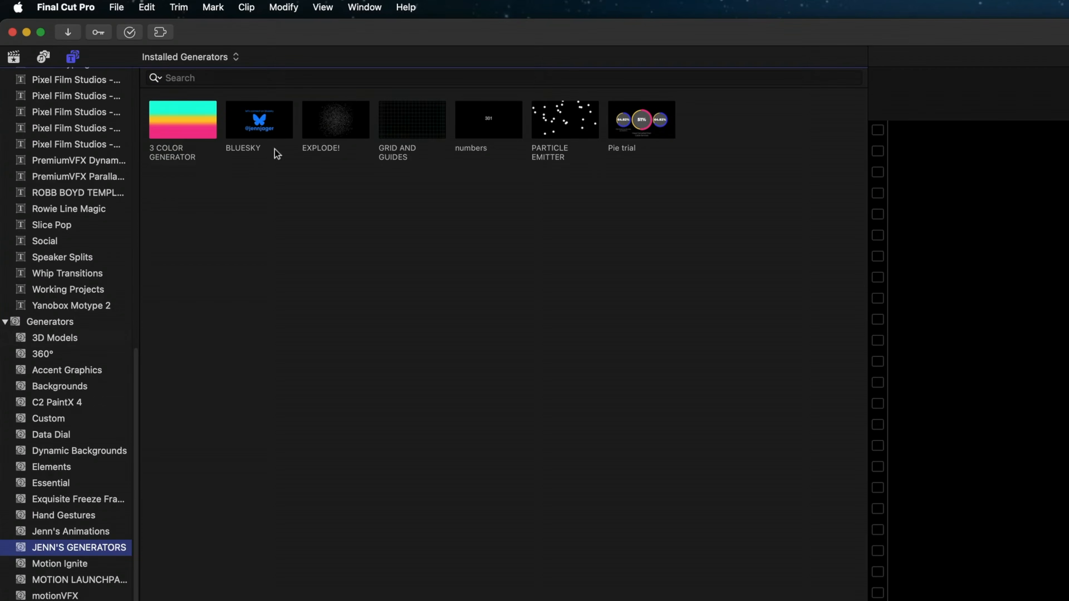
drag(573, 110, 21, 445)
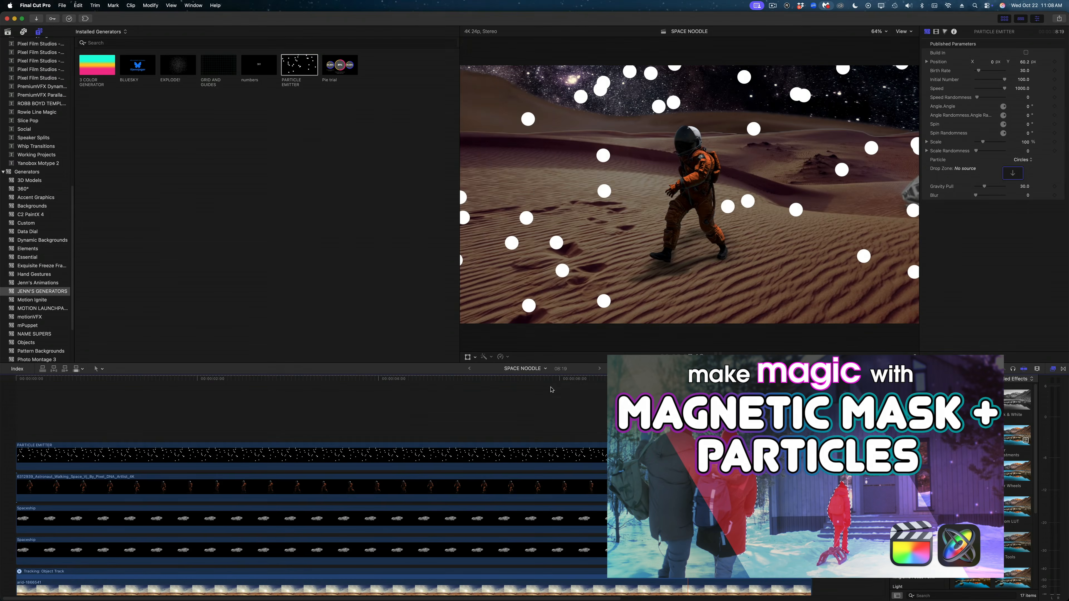
- Set the particle emitter's Y position to 0 px and its birth rate to 50
drag(340, 381, 435, 503)
click(402, 457)
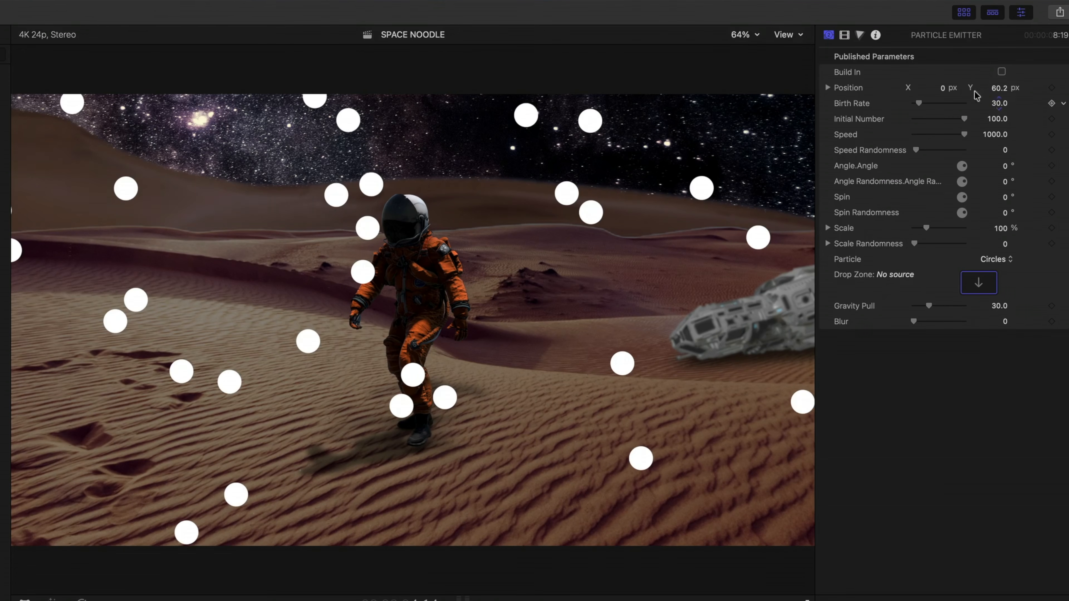
click(995, 88)
text(0)
key(Return)
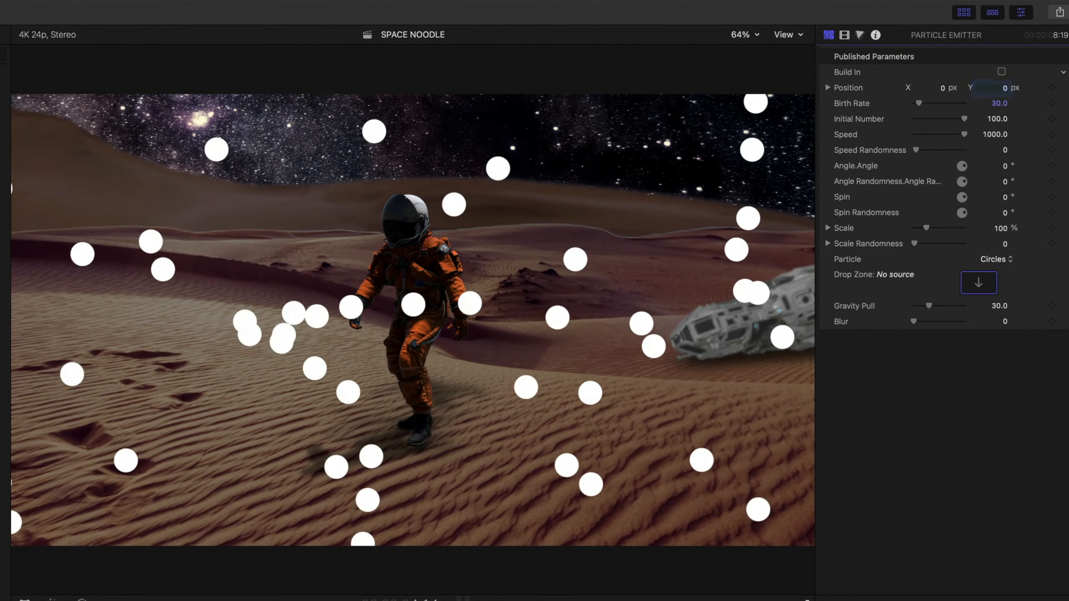
click(998, 104)
text(50)
key(Return)
- Set the particle emitter's initial number to 500 and its speed to 250
click(996, 119)
text(500)
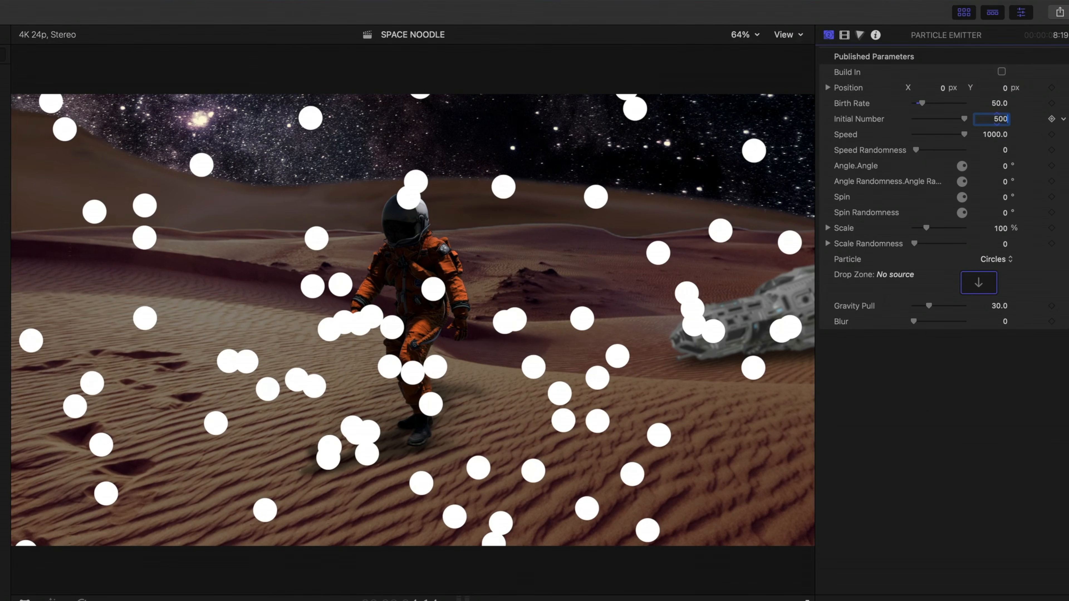
key(Return)
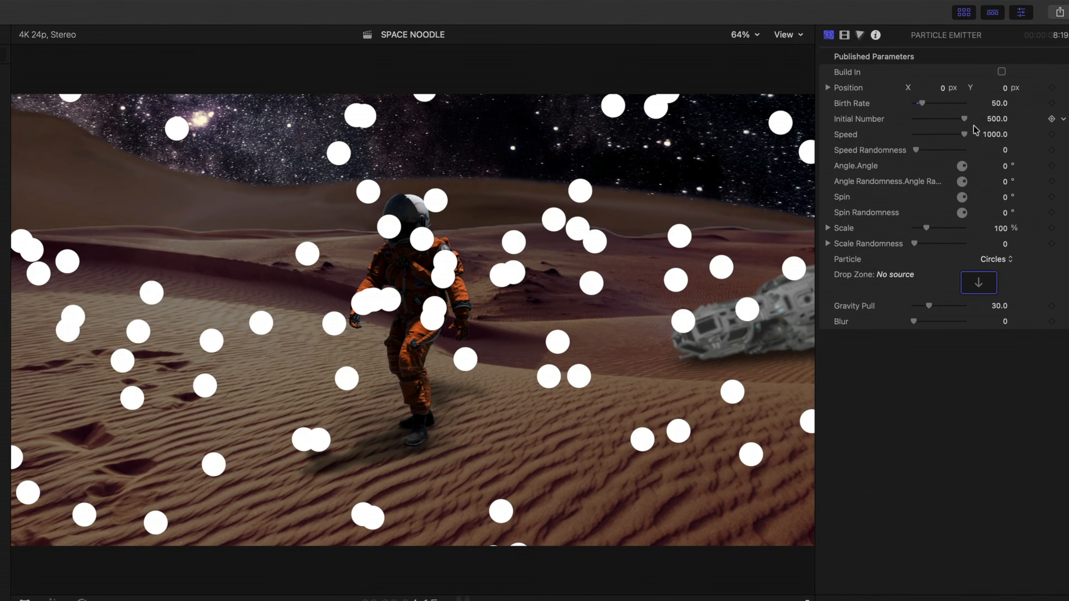
click(991, 136)
text(250)
key(Return)
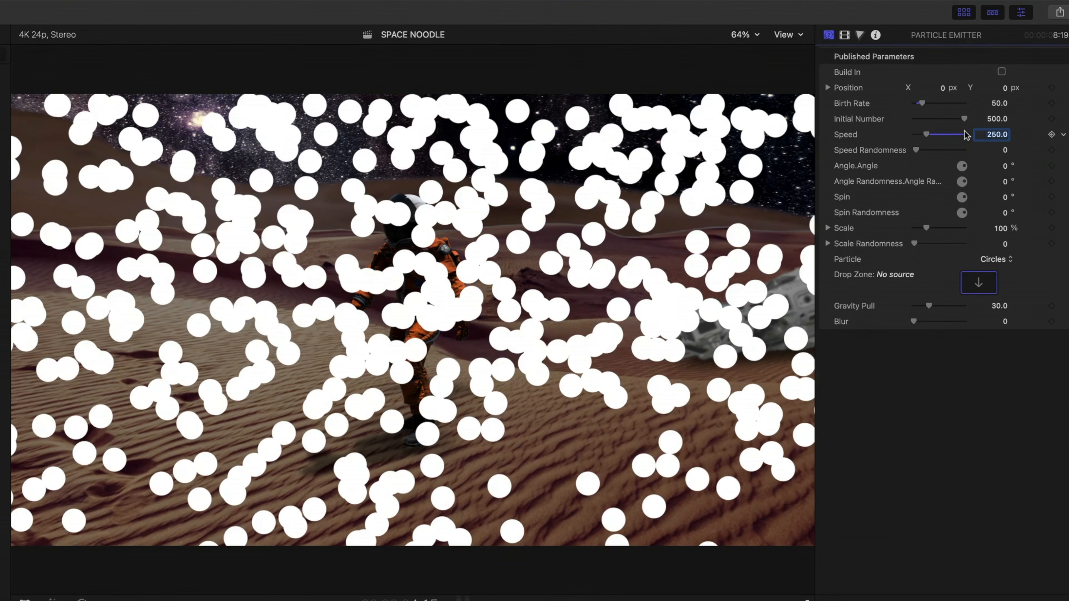
- Set the particle emitter's speed randomness to 200 and its scale to 2%
click(1007, 151)
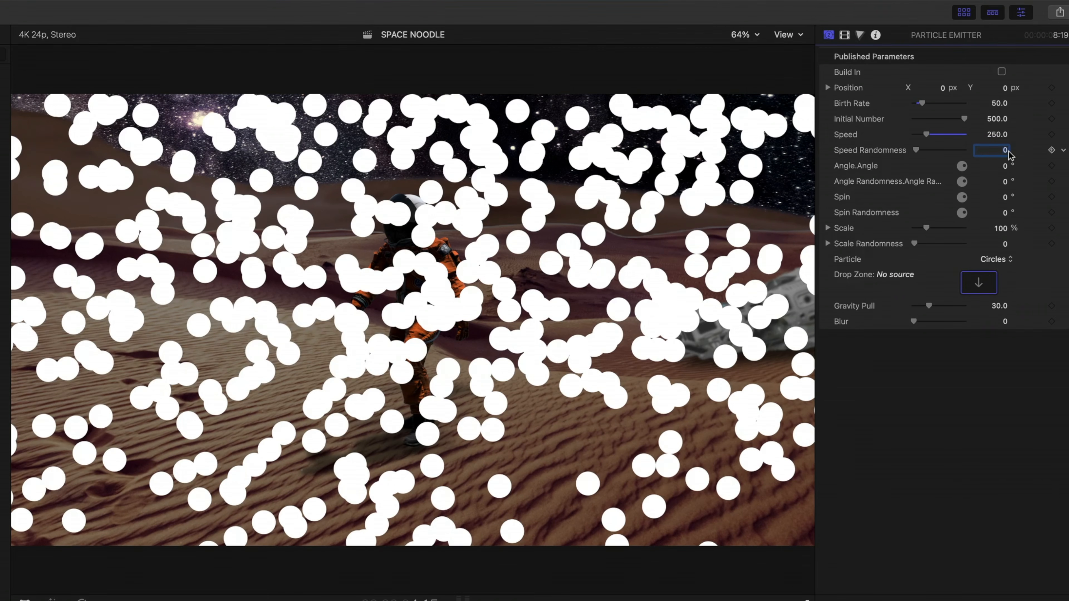
key(Return)
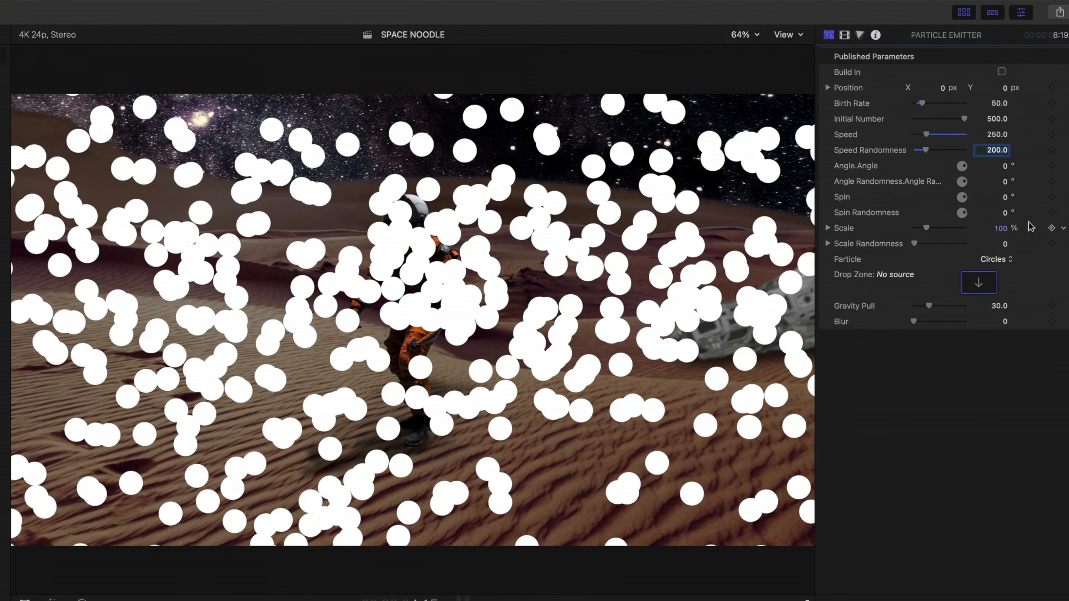
click(1001, 228)
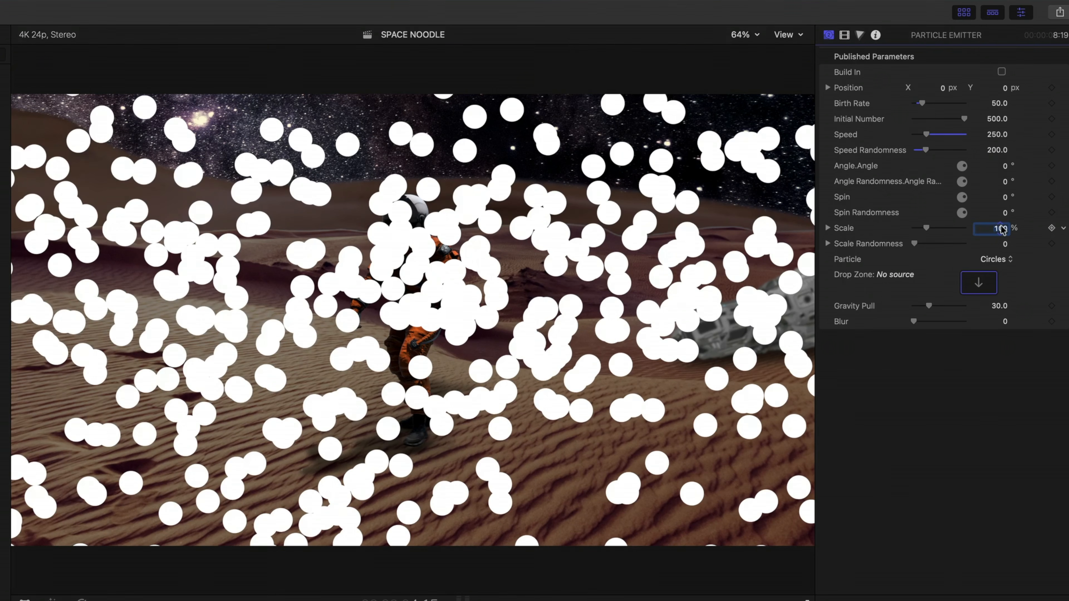
key(Return)
- Set the particle emitter's scale randomness to 15, play back the drifting particles, and open the emitter's blur value for editing
click(1005, 244)
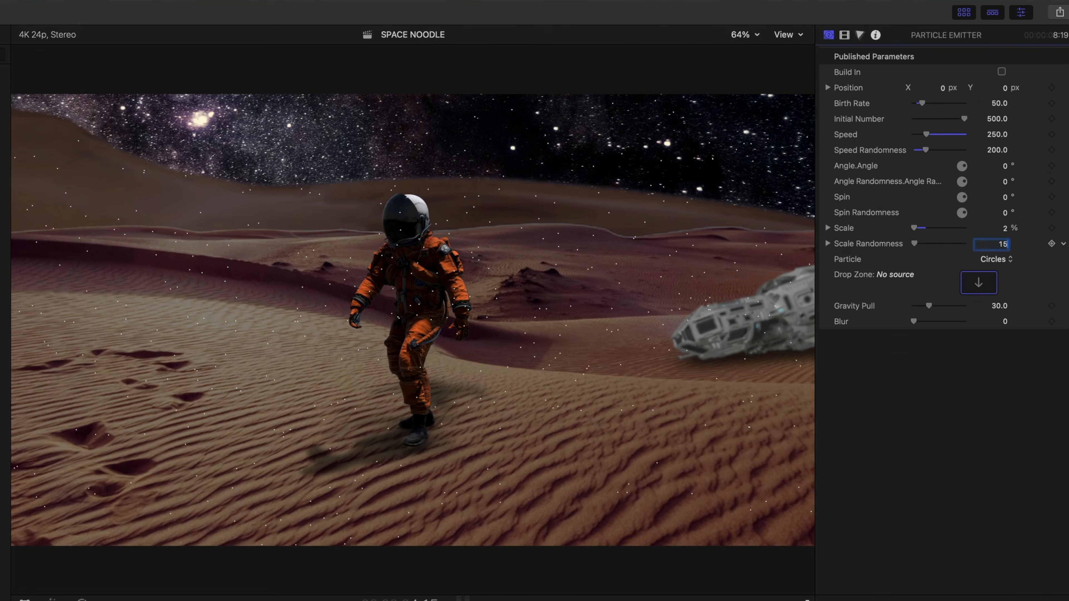
key(space)
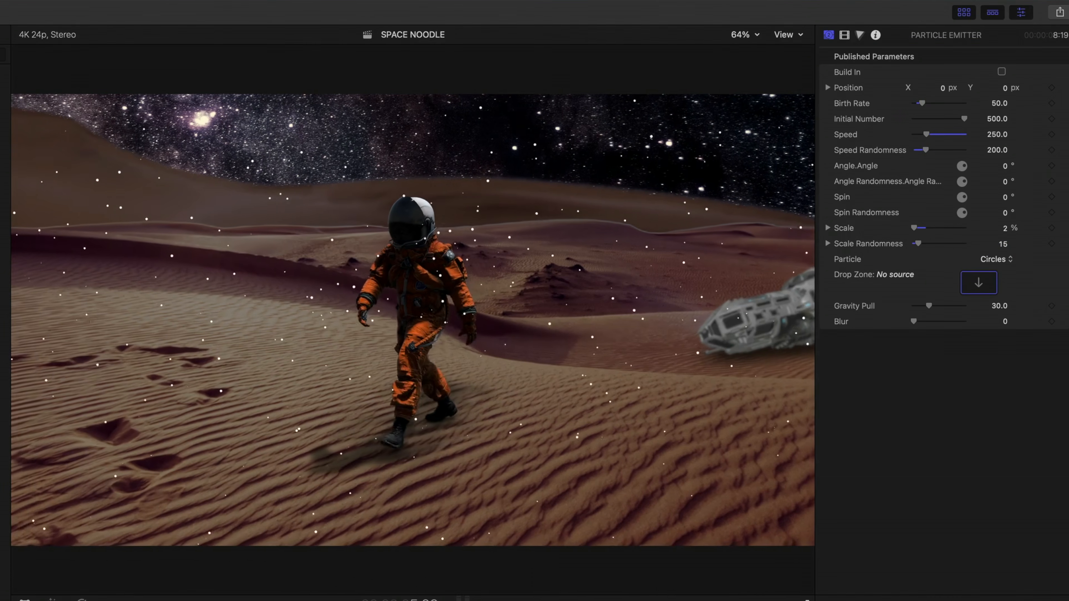
key(space)
click(1005, 323)
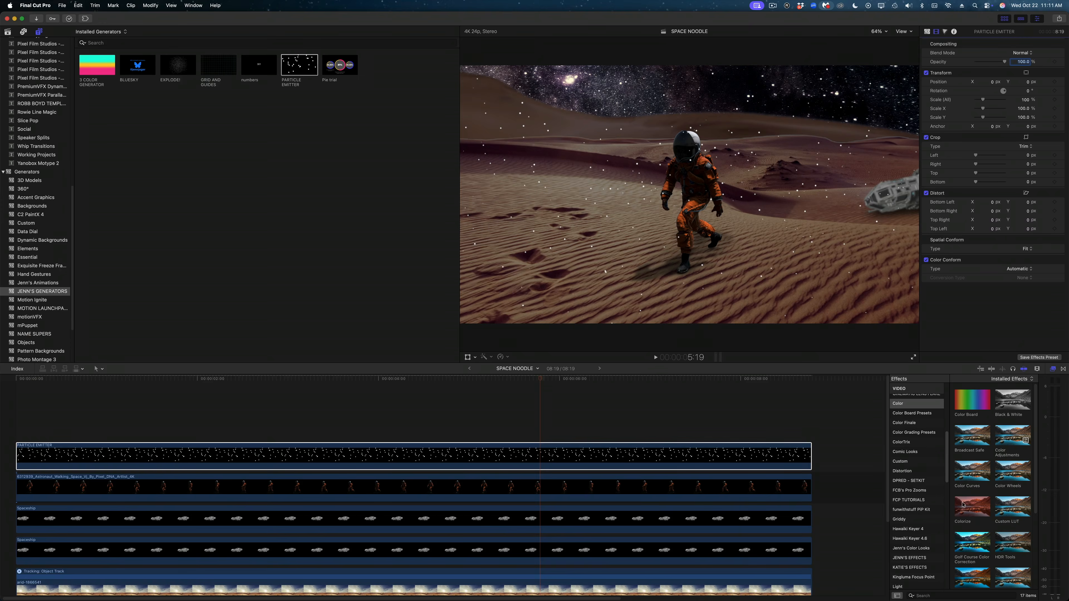
- Apply the Colorize effect to the particle emitter, remap white to a sand tone sampled from the dunes, and set intensity to 100
drag(959, 505, 702, 462)
click(1024, 72)
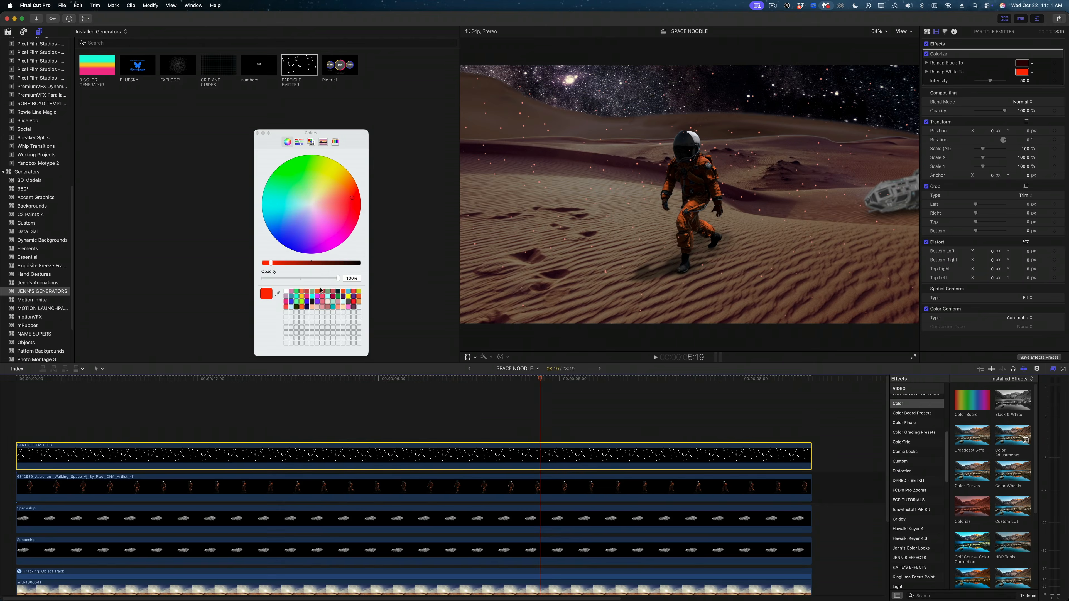
click(277, 293)
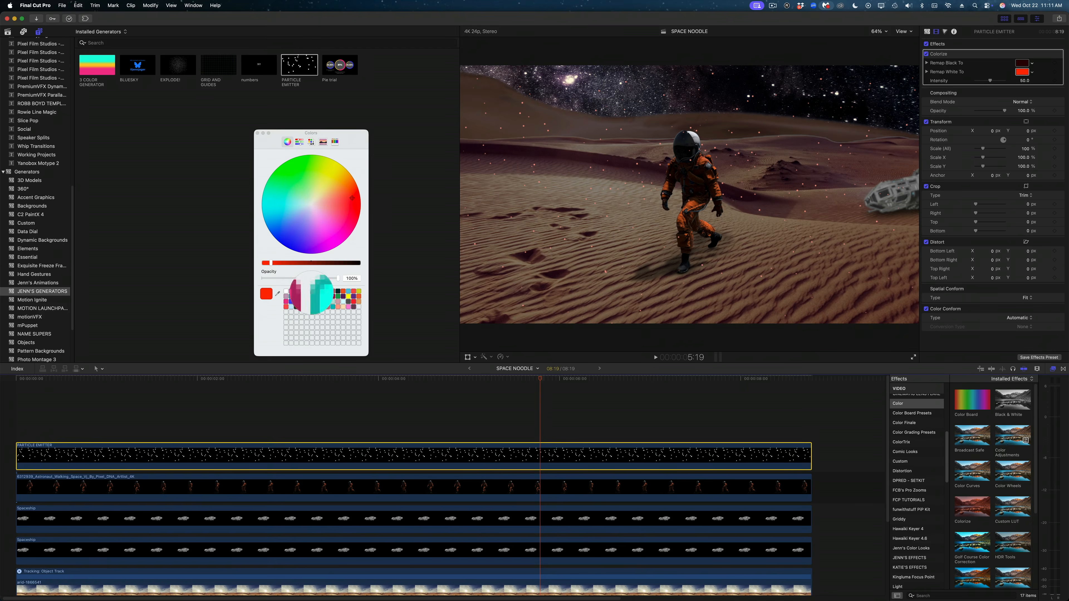
click(487, 288)
drag(990, 80, 1033, 80)
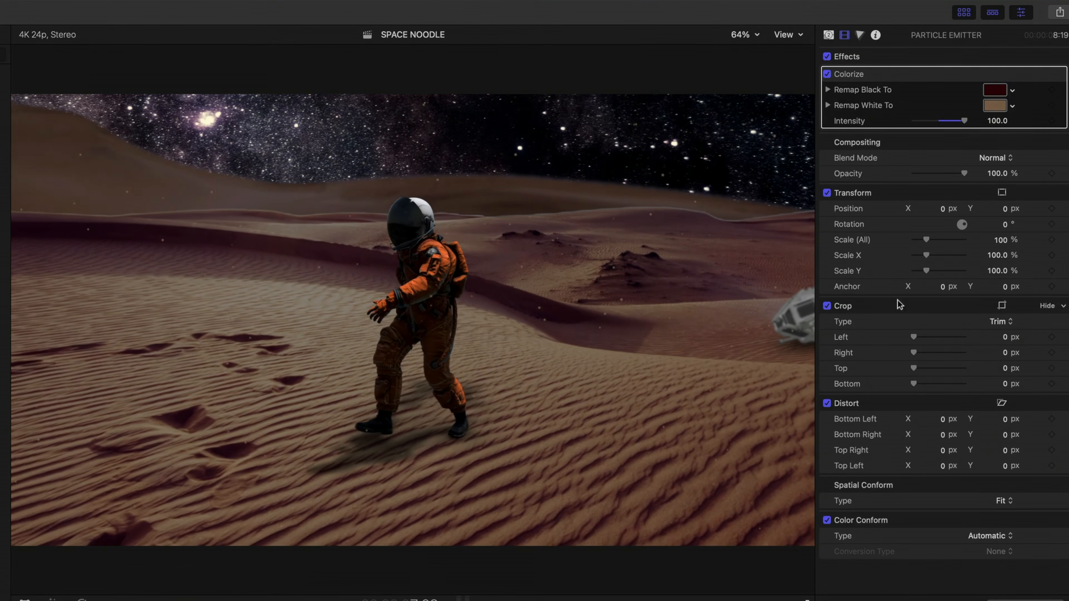
- Try the Soft Light blend mode on the particle emitter, and settle on Screen
click(1007, 159)
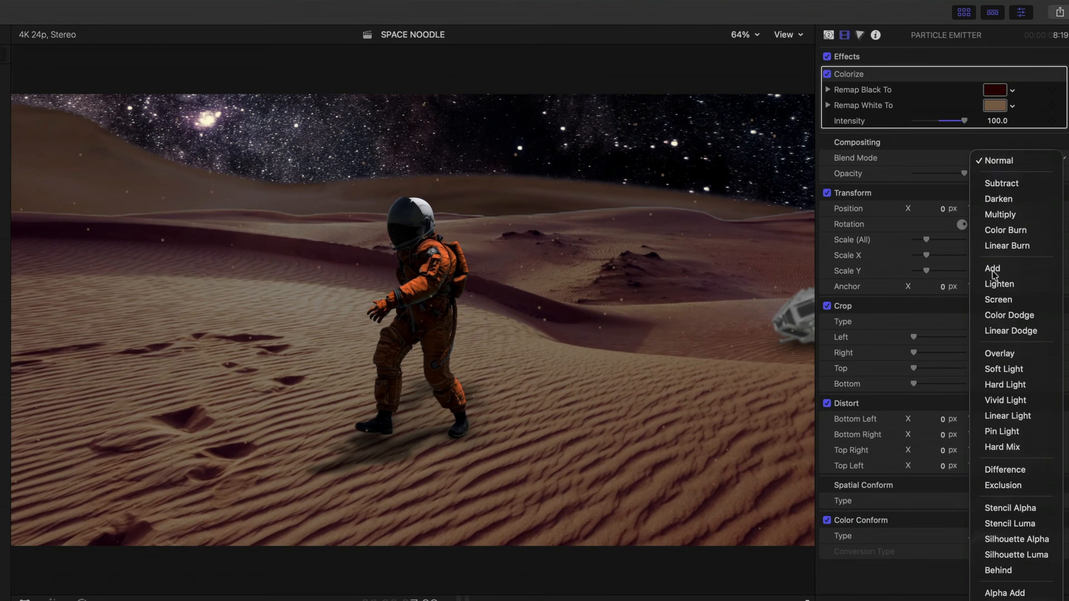
click(999, 369)
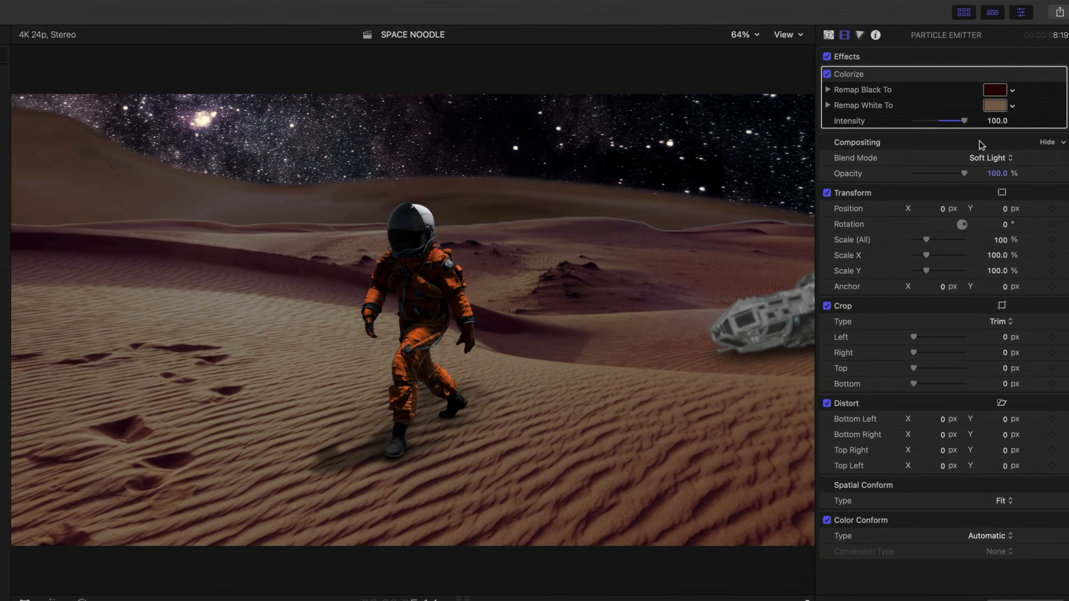
click(987, 158)
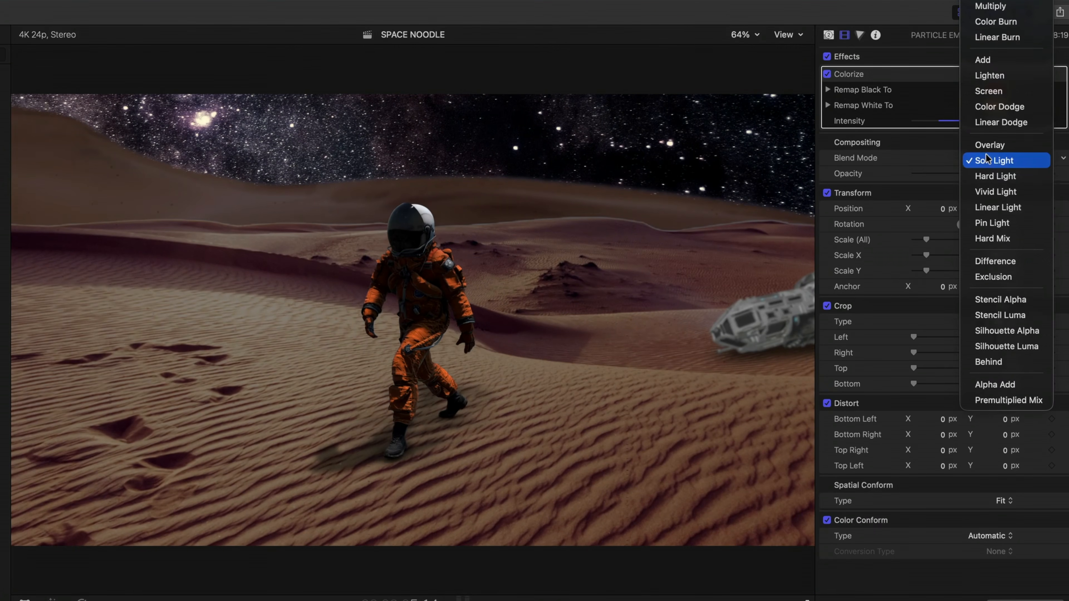
click(985, 92)
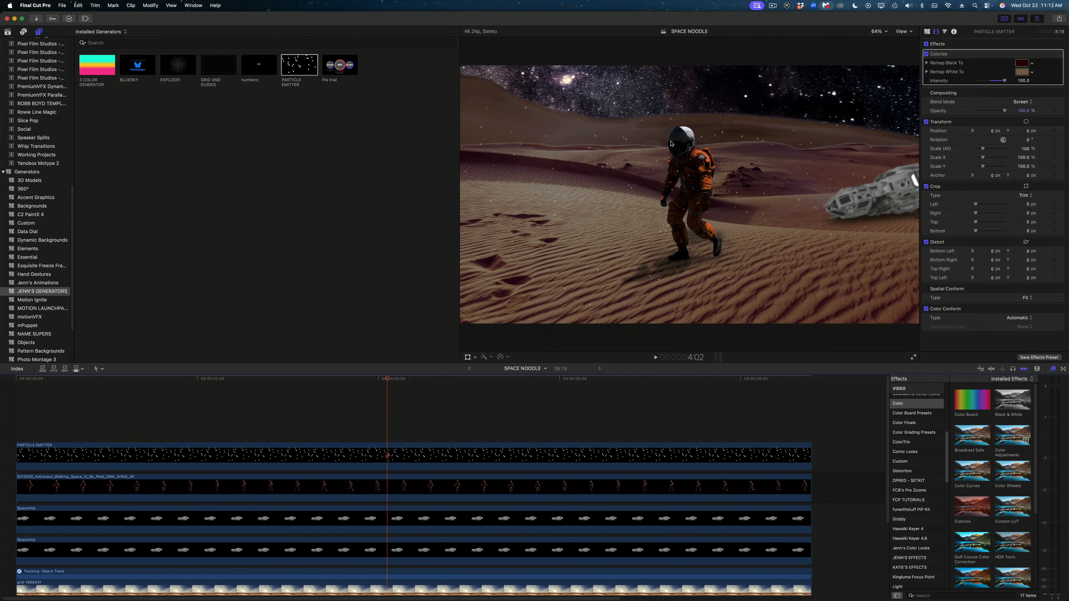
- Duplicate the arid-1866541 and constellations-2609647 clips together beneath the bottom layer of the timeline
scroll(380, 524, down, 5)
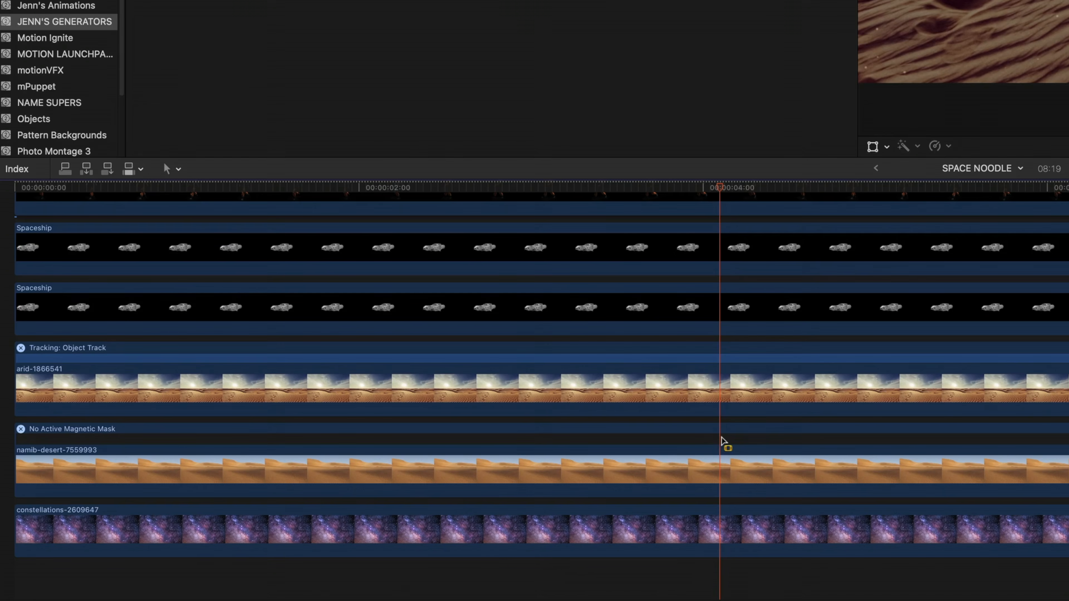
click(724, 394)
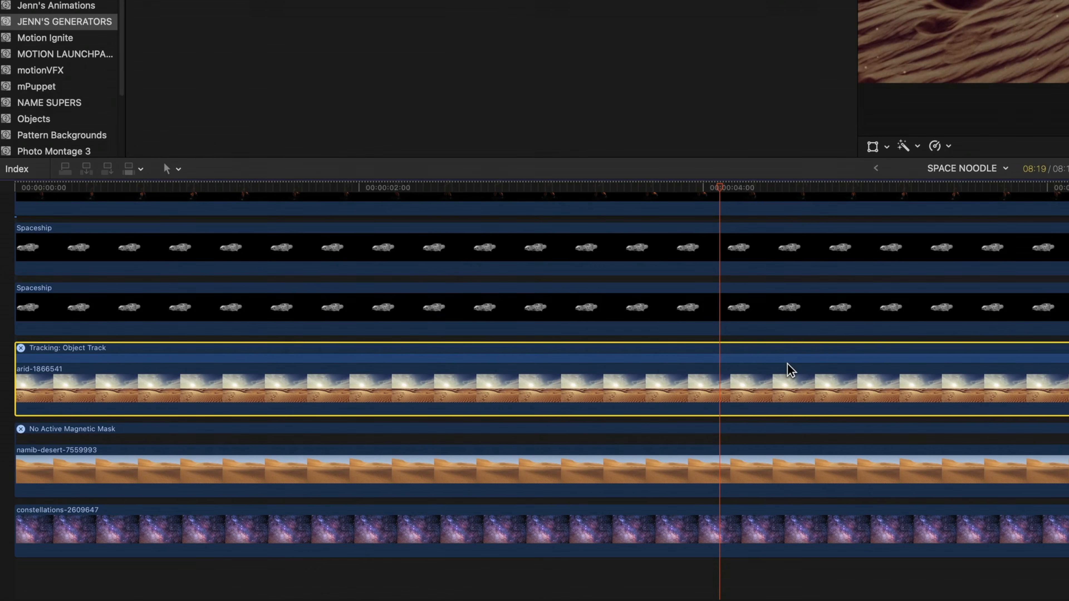
super+click(764, 537)
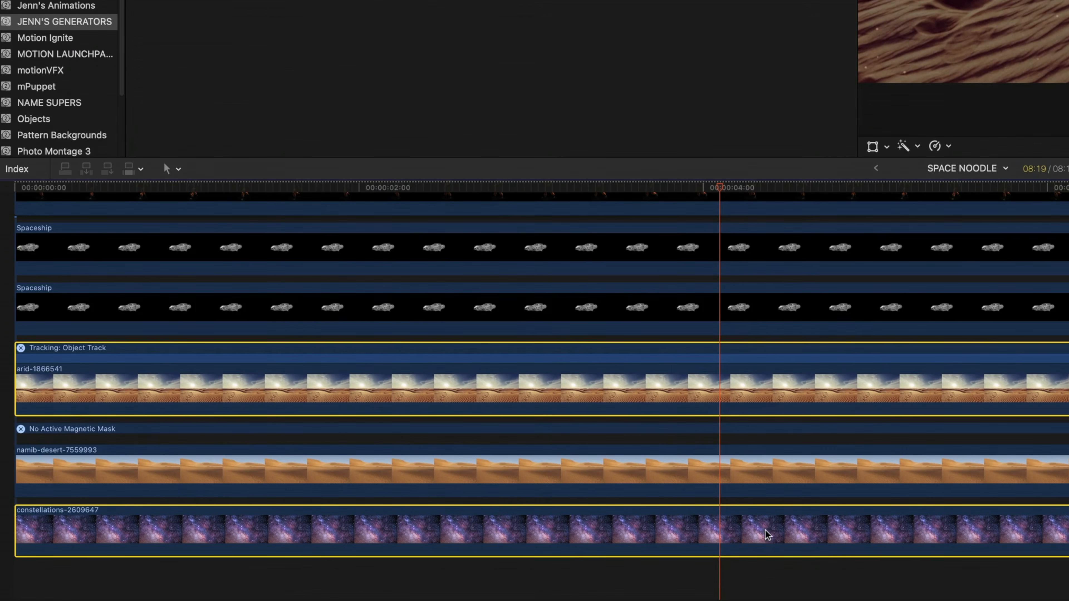
drag(767, 537, 759, 560)
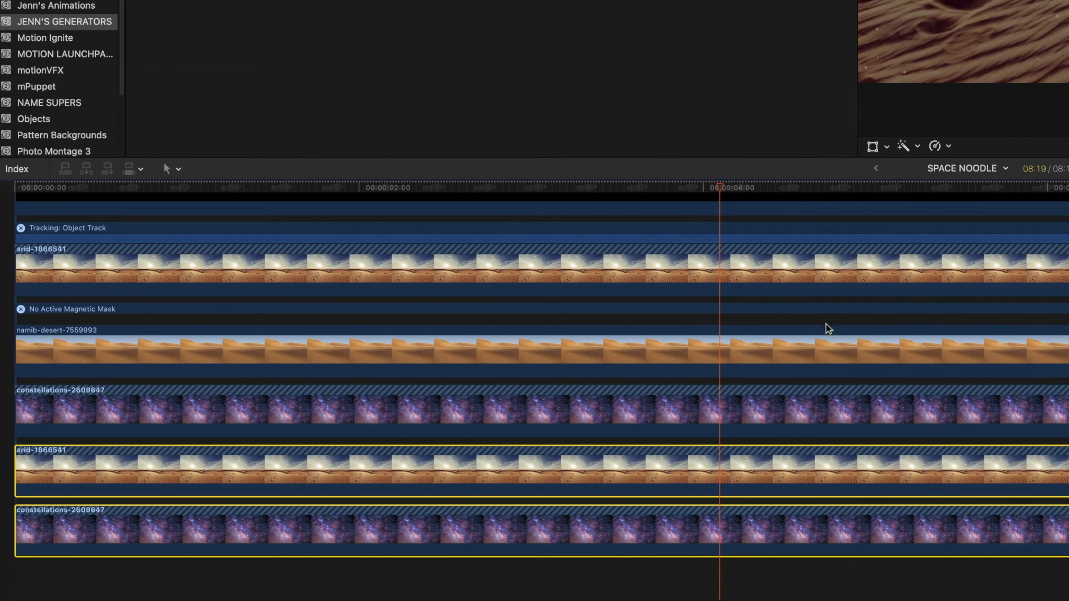
- Group the two duplicated clips into a compound clip named SPACE NOODLE Clip in the Space Elements event
click(784, 577)
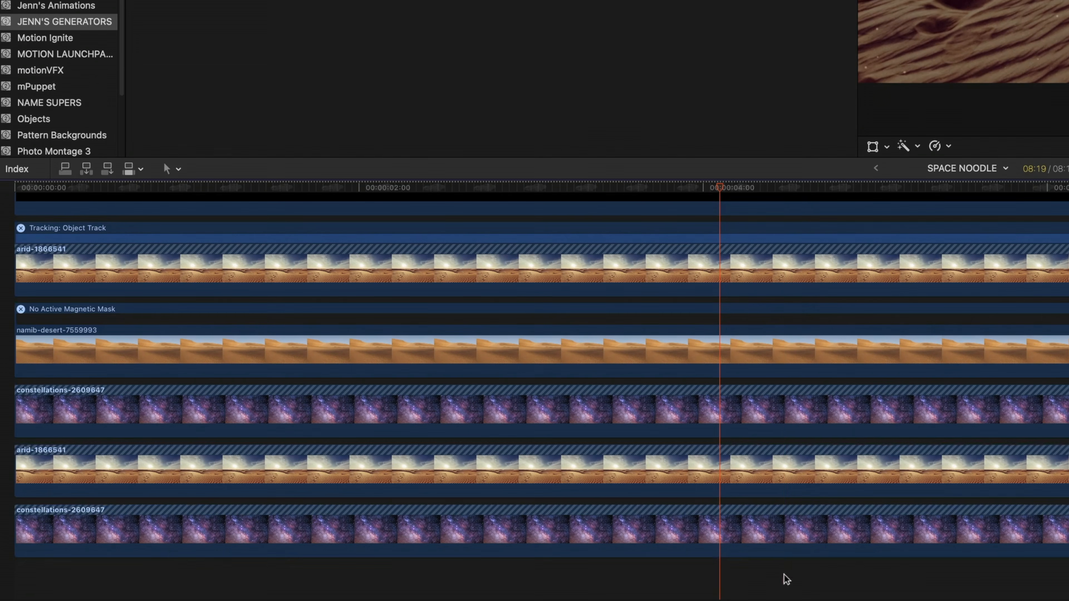
drag(785, 591, 800, 489)
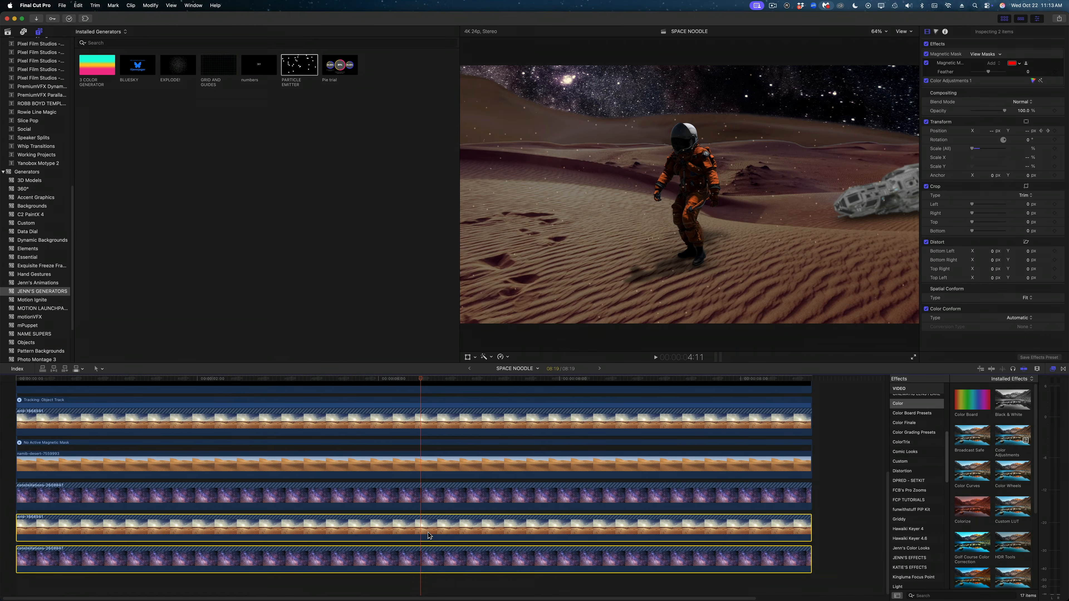
key(alt+g)
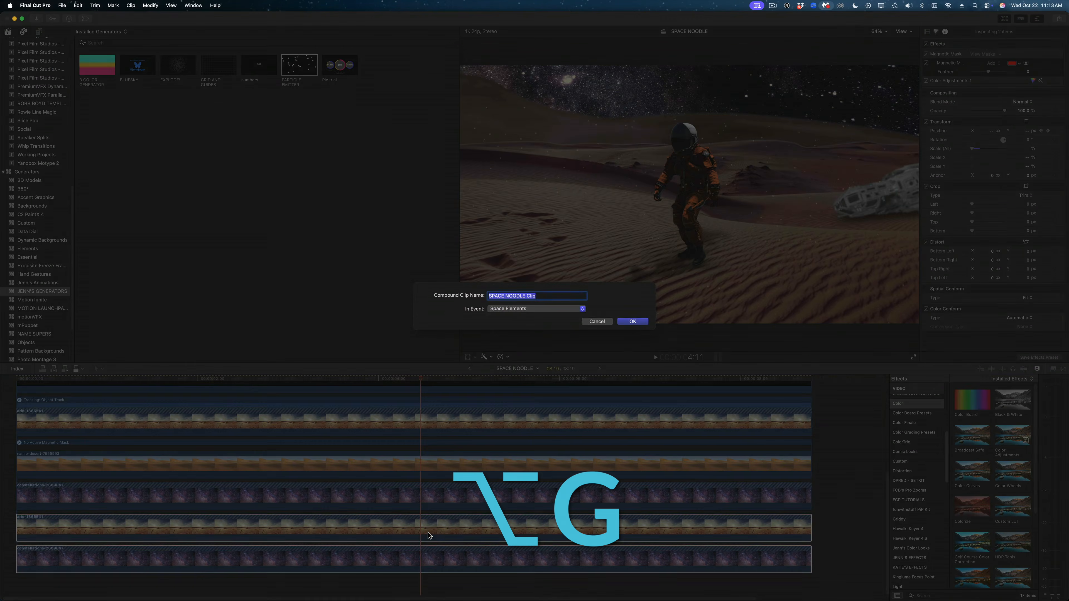
key(Return)
- Open the SPACE NOODLE Clip compound in its own timeline and place the playhead at 3:10
double_click(367, 526)
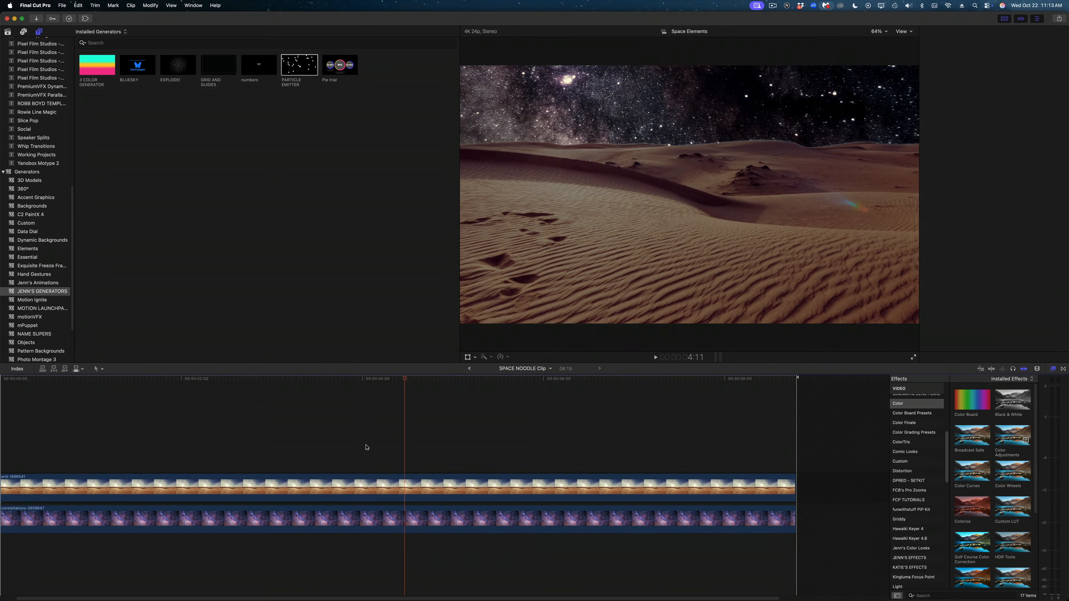
key(super+4)
click(493, 379)
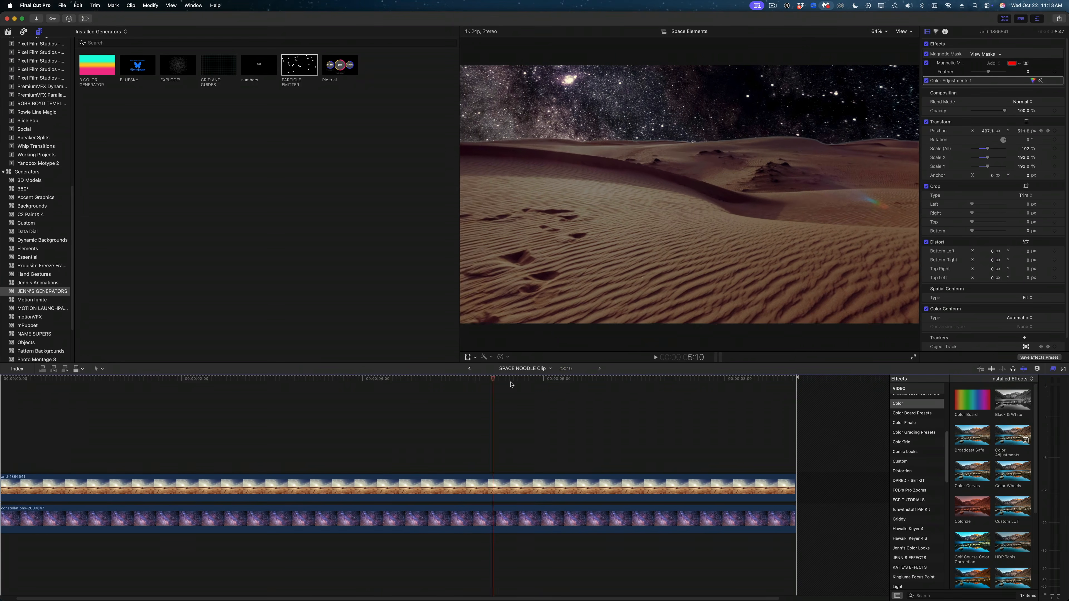
click(312, 459)
- Reset the animated position of both the arid-1866541 and constellations-2609647 clips inside the compound clip
click(364, 492)
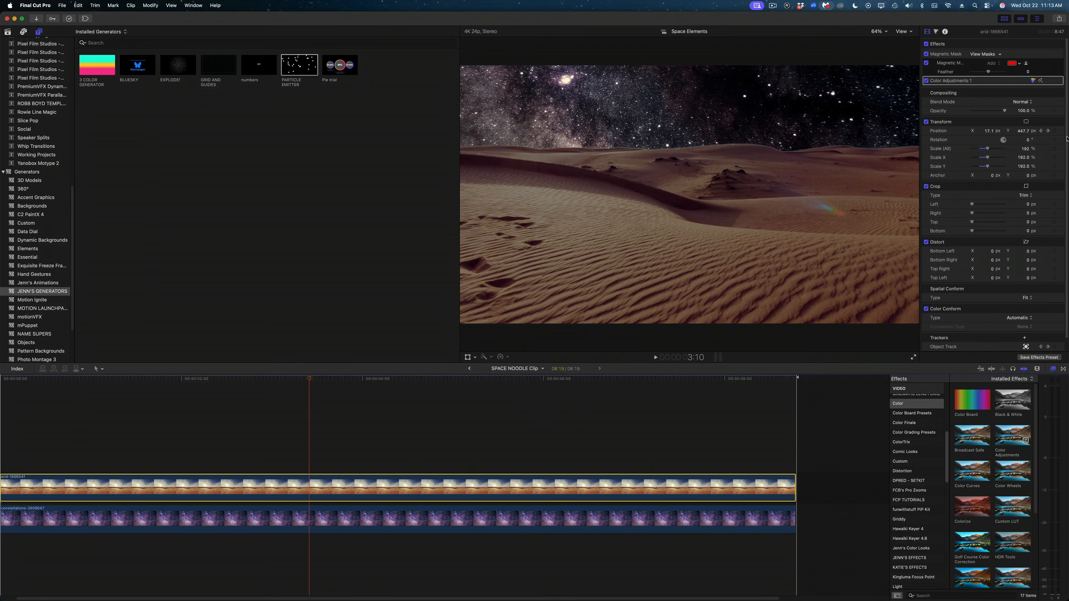
click(1061, 131)
click(1059, 132)
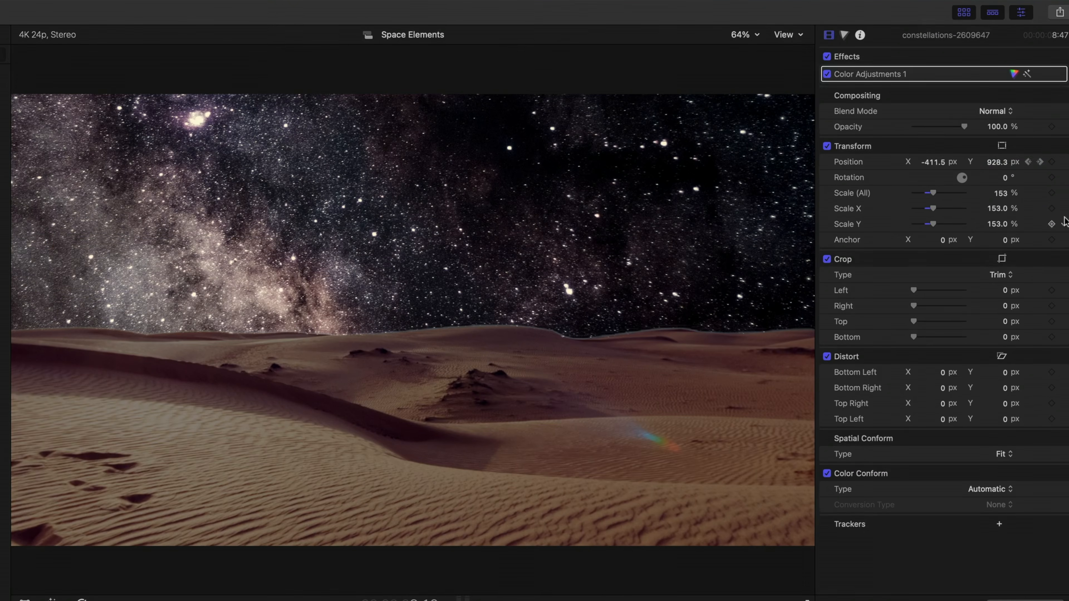
click(1052, 162)
click(993, 168)
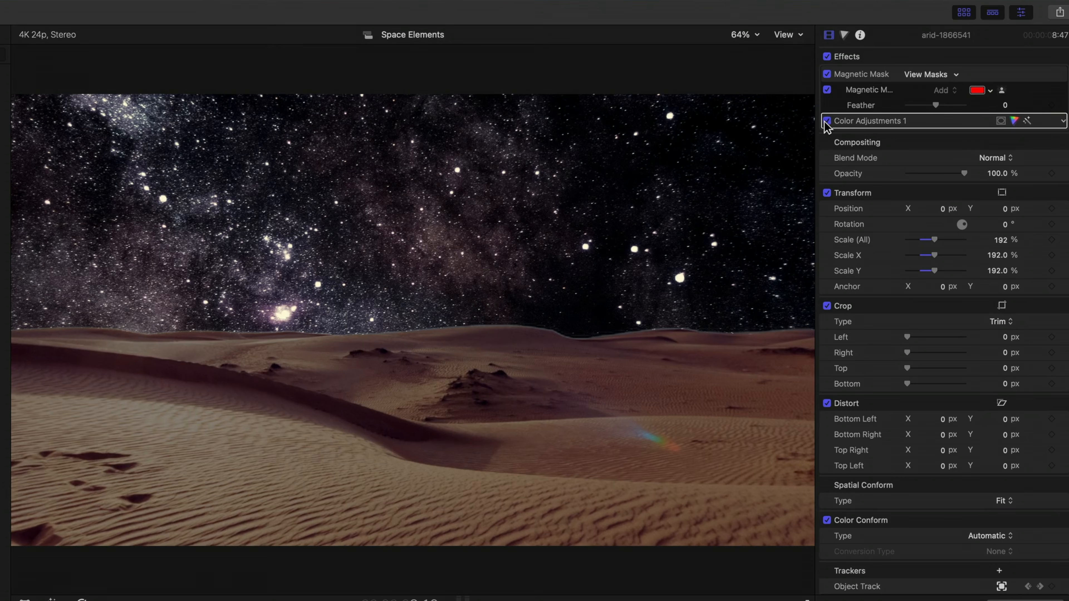
- Disable Color Adjustments on both the desert and constellations clips, and return to the SPACE NOODLE project timeline
click(825, 122)
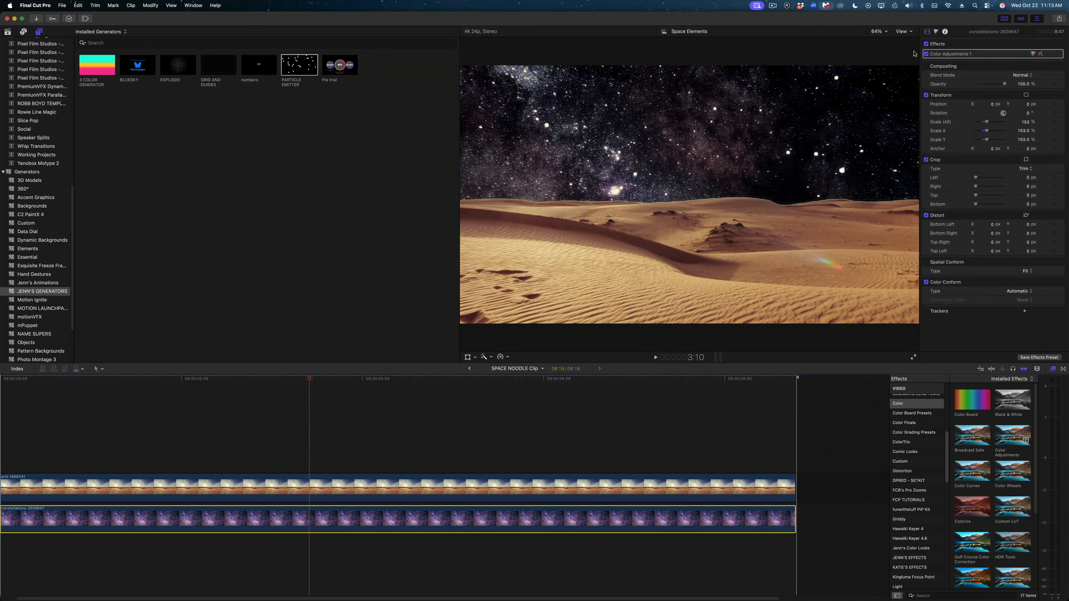
click(926, 54)
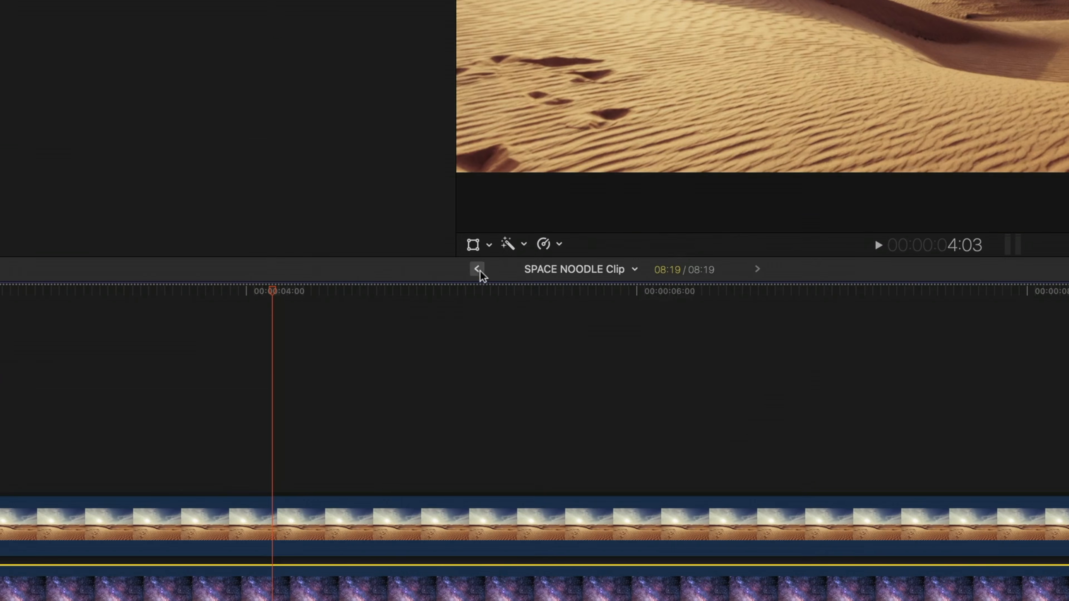
click(476, 290)
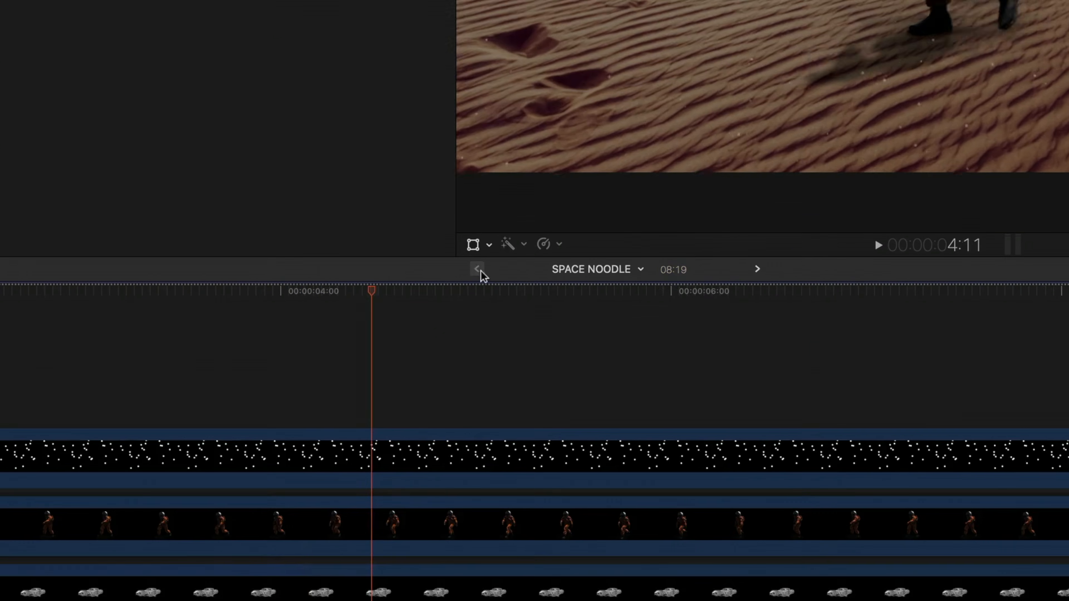
- Move the SPACE NOODLE Clip compound up through the layers to sit directly above the astronaut clip
scroll(427, 349, down, 5)
click(401, 556)
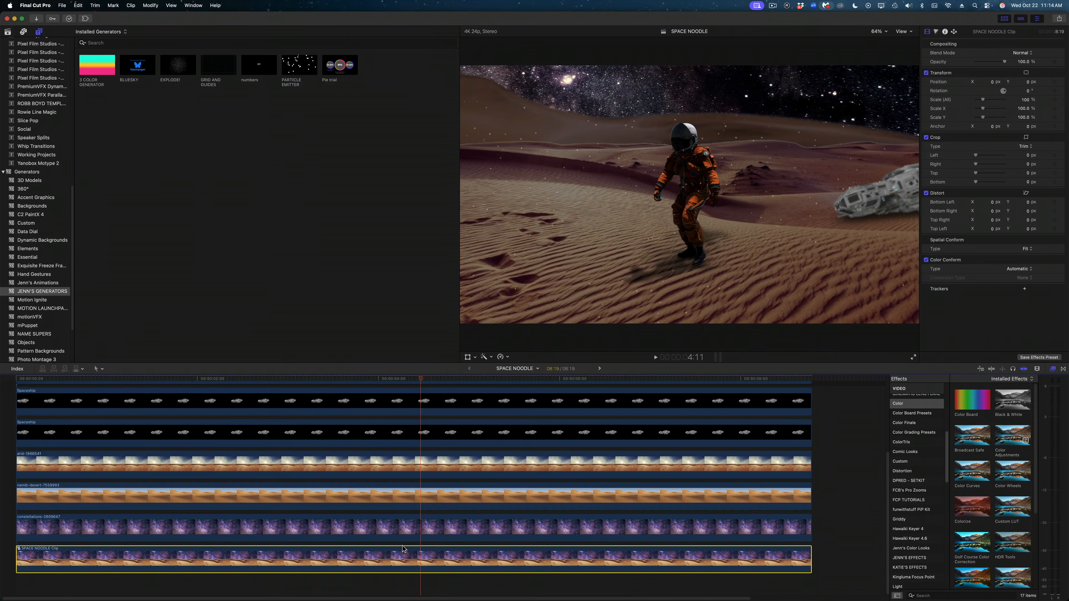
key(alt+Up)
key(alt+Up)
key(alt+Up)
key(alt+Up)
key(alt+Up)
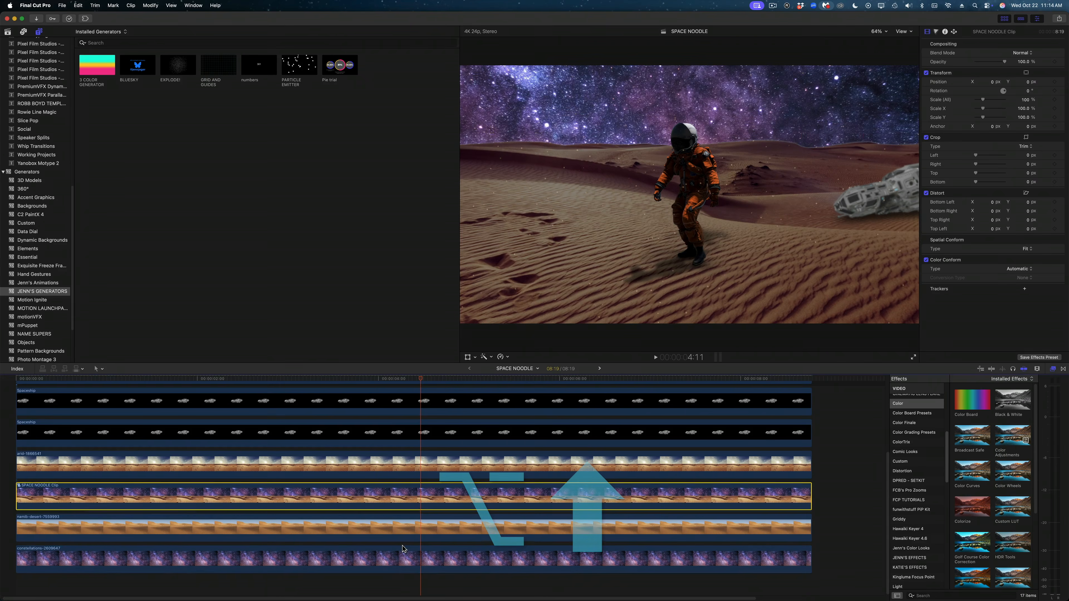
key(Delete)
- Scale the compound clip down to 50% and apply the Draw Mask effect from Masks and Keying to it
click(416, 488)
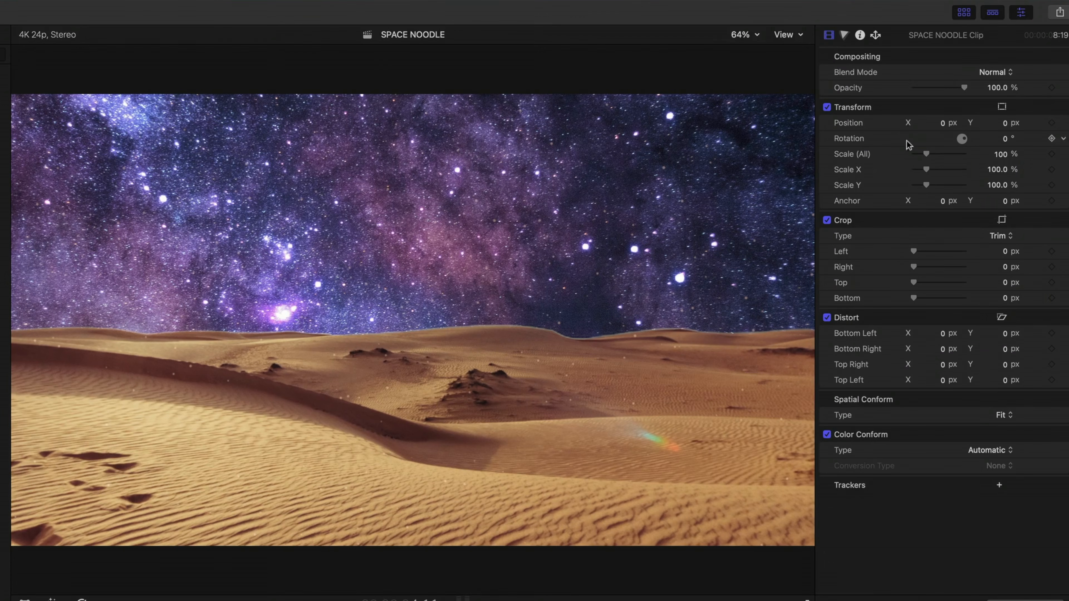
drag(928, 156, 921, 156)
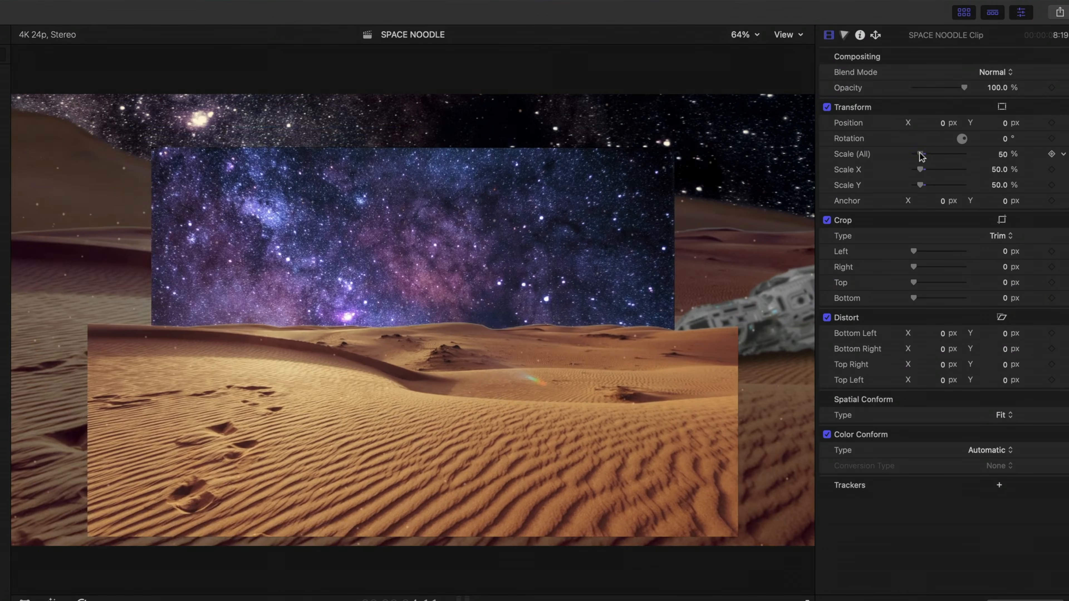
scroll(920, 469, down, 3)
click(910, 546)
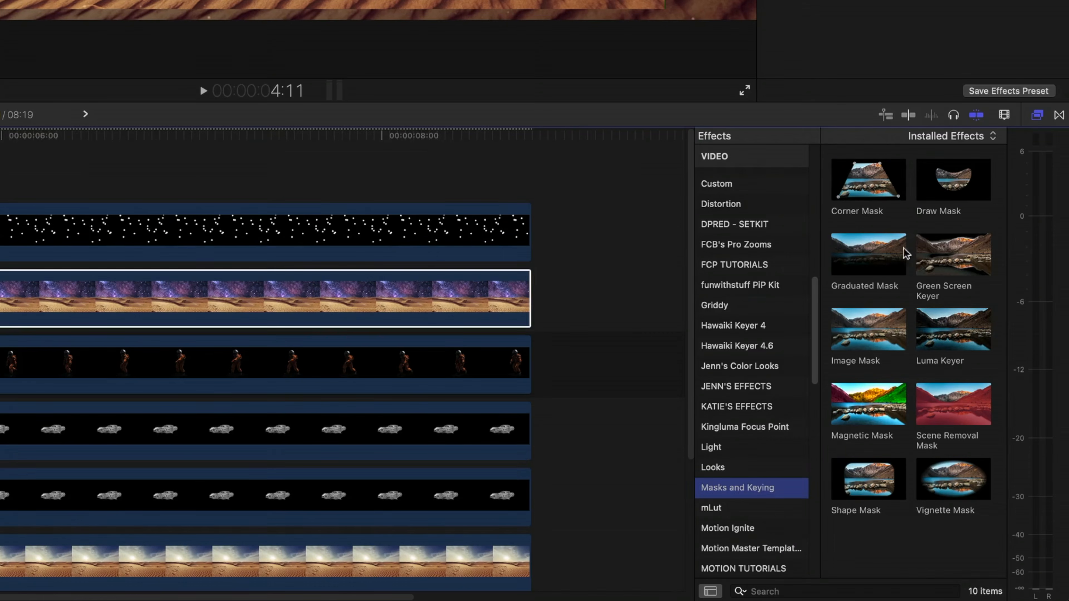
drag(1012, 399, 705, 458)
drag(308, 298, 224, 297)
- Draw a closed seven-point mask on the compound clip where the sky meets the dunes, over the astronaut's waist
click(361, 290)
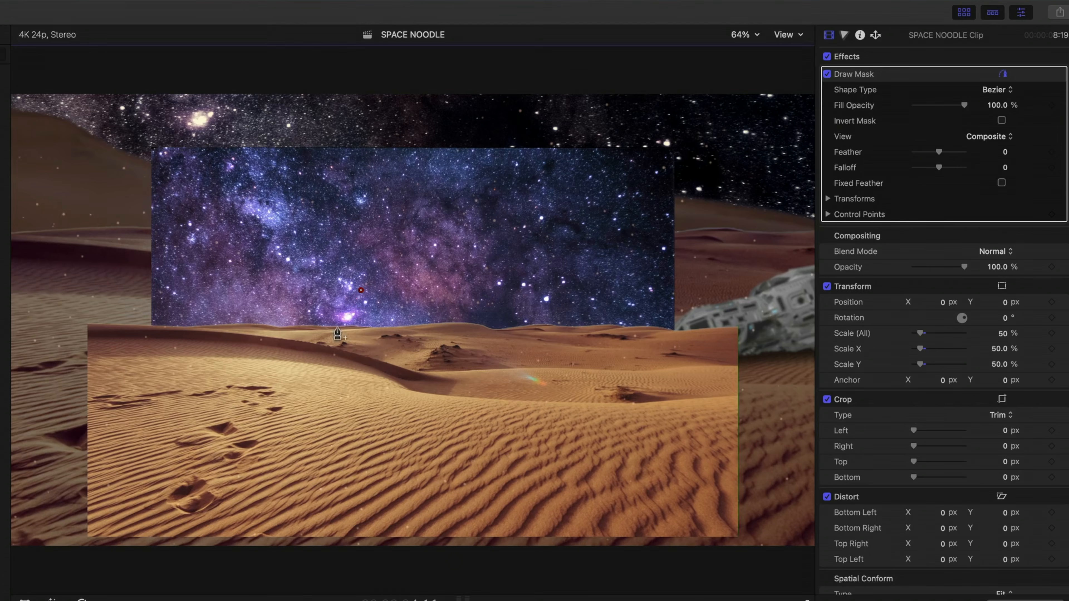
click(338, 327)
click(349, 370)
click(424, 375)
click(456, 329)
click(444, 296)
click(410, 285)
click(361, 290)
- Refine the mask outline by pulling its two lower points and its outer left point slightly inward
drag(349, 371, 358, 366)
drag(337, 327, 348, 324)
drag(420, 372, 422, 370)
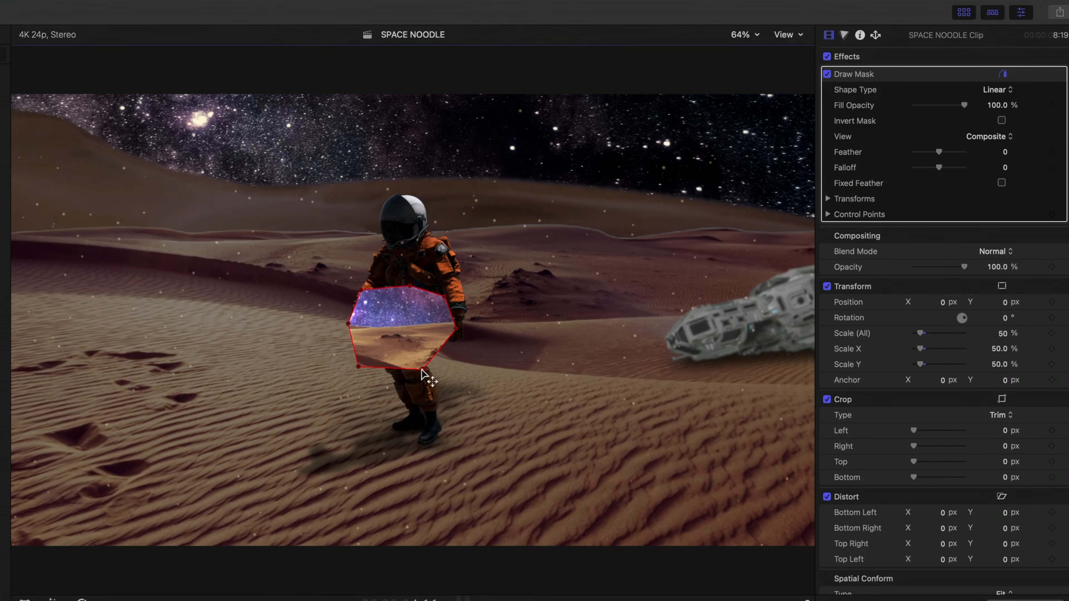
- Undo the point adjustments and all drawn points of the compound clip's mask, leaving it ready for redrawing
key(super+z)
key(super+z)
key(super+z)
key(super+z)
key(super+z)
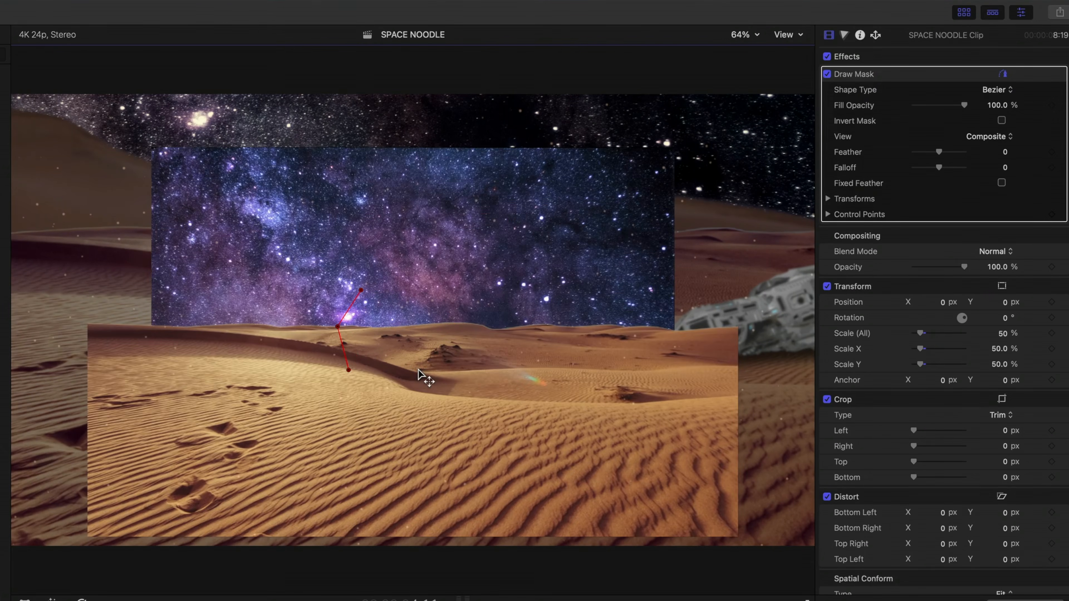
key(super+z)
- Draw a closed, rounded Bezier mask in the shape of a helmet visor on the compound clip where sky meets dunes
click(360, 297)
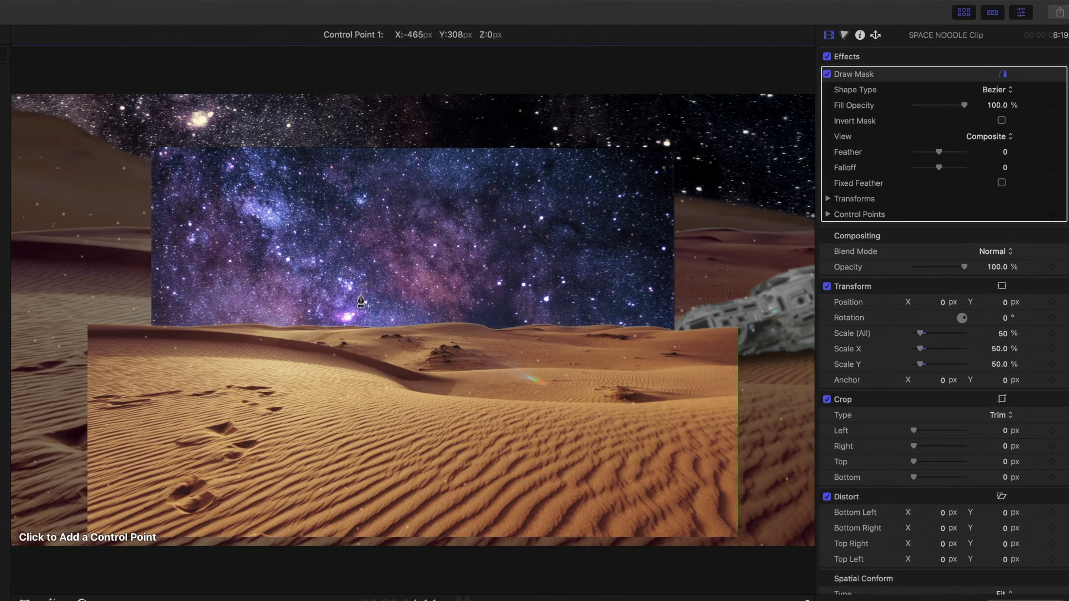
click(355, 308)
click(354, 337)
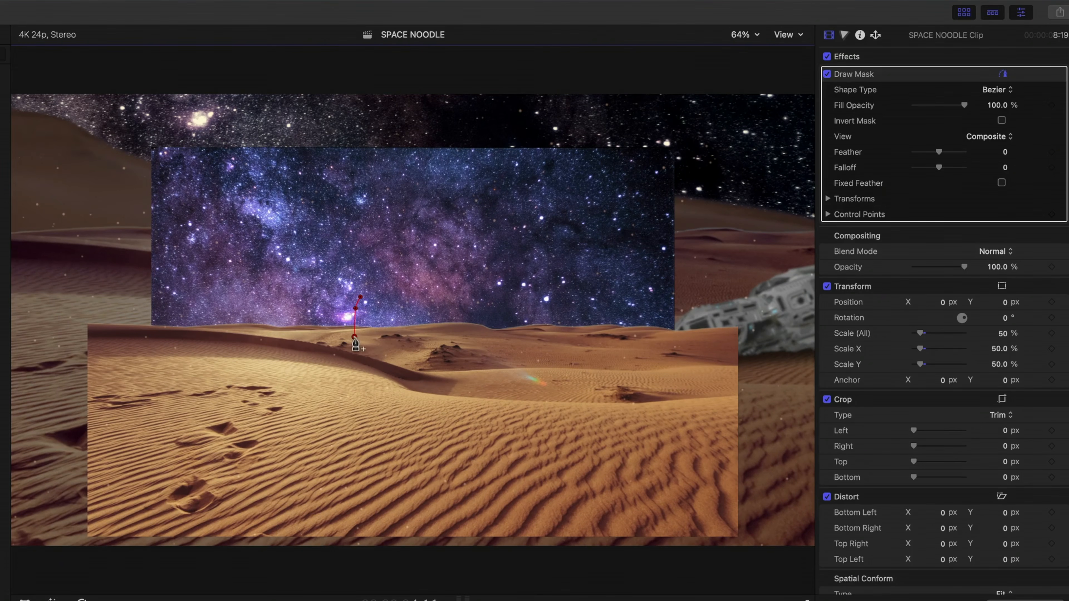
click(384, 359)
drag(386, 360, 389, 360)
click(423, 359)
click(438, 332)
drag(431, 304, 361, 310)
click(414, 291)
click(361, 297)
drag(355, 338, 333, 259)
- Scale the masked compound clip to 26% and position it over the astronaut's visor at X -16.9 px, Y 484.5 px
click(81, 596)
drag(920, 333, 922, 337)
drag(410, 234, 404, 234)
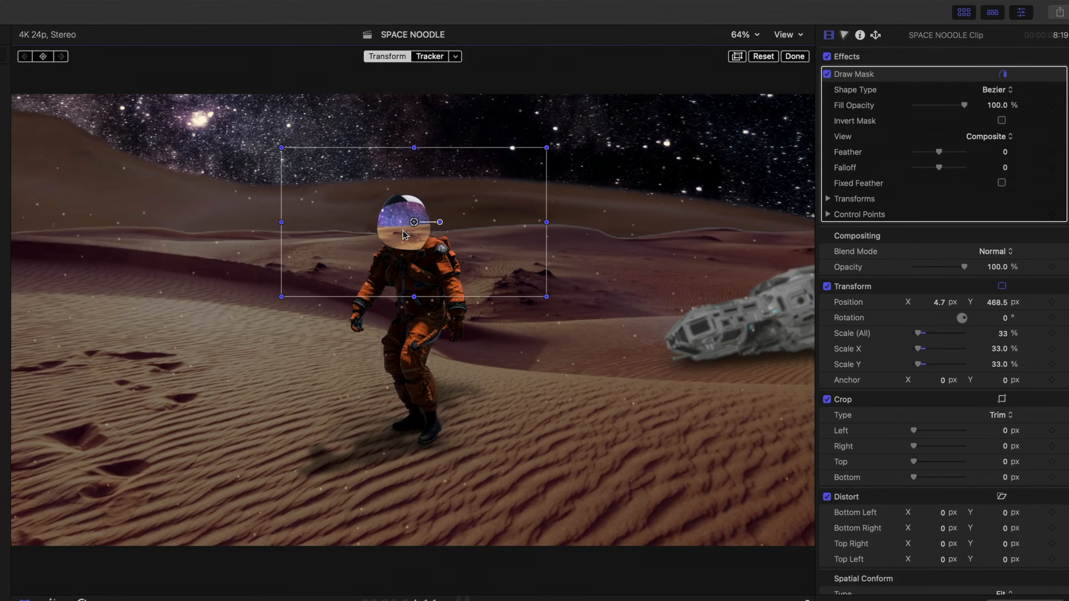
drag(916, 345, 916, 342)
drag(391, 232, 412, 240)
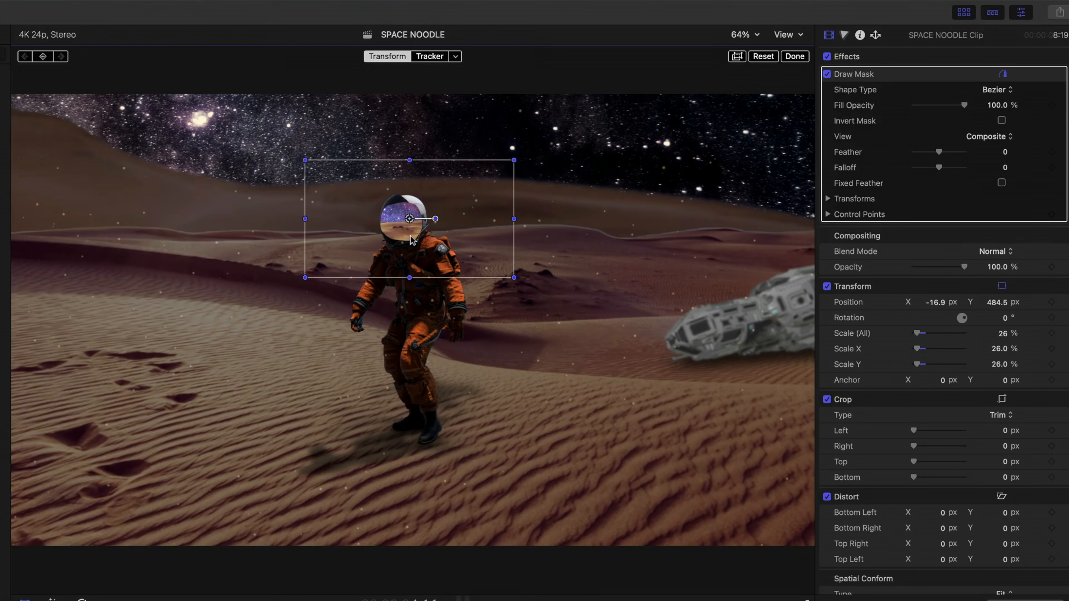
click(795, 56)
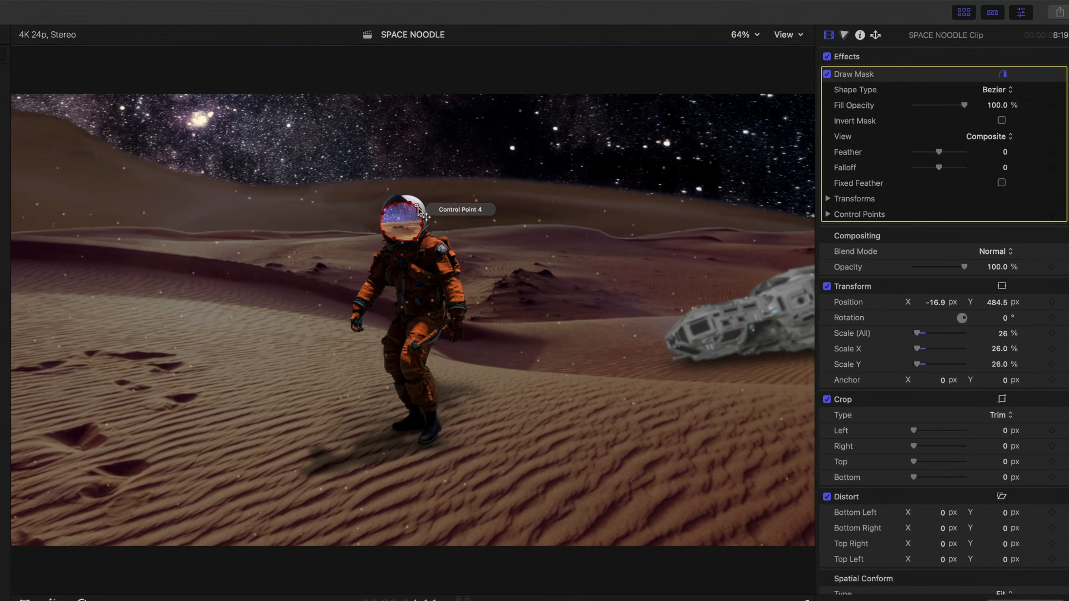
- Reshape the mask points to follow the edge of the helmet visor and set the compound clip's blend mode to Color Dodge
click(743, 34)
click(758, 134)
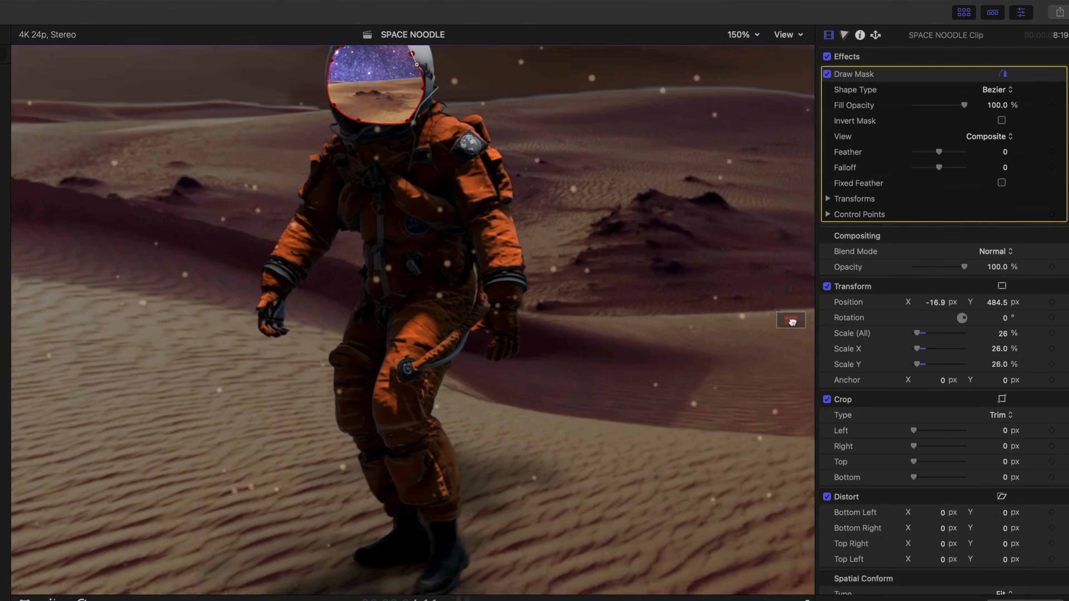
drag(307, 293, 306, 292)
drag(358, 315, 365, 345)
drag(354, 383, 353, 372)
drag(280, 367, 284, 367)
drag(278, 322, 326, 296)
drag(365, 345, 348, 370)
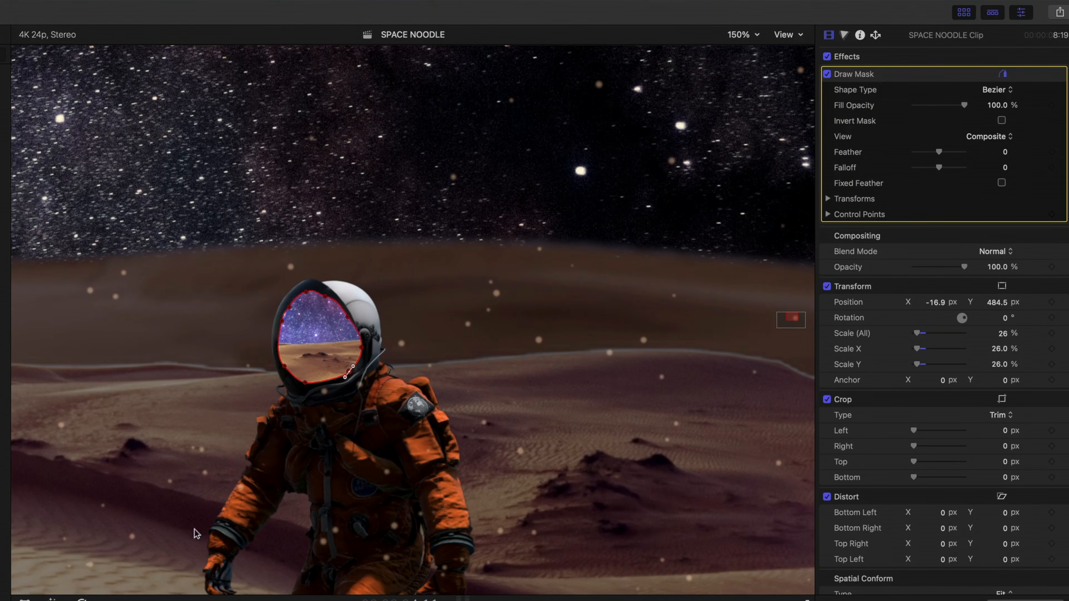
click(998, 252)
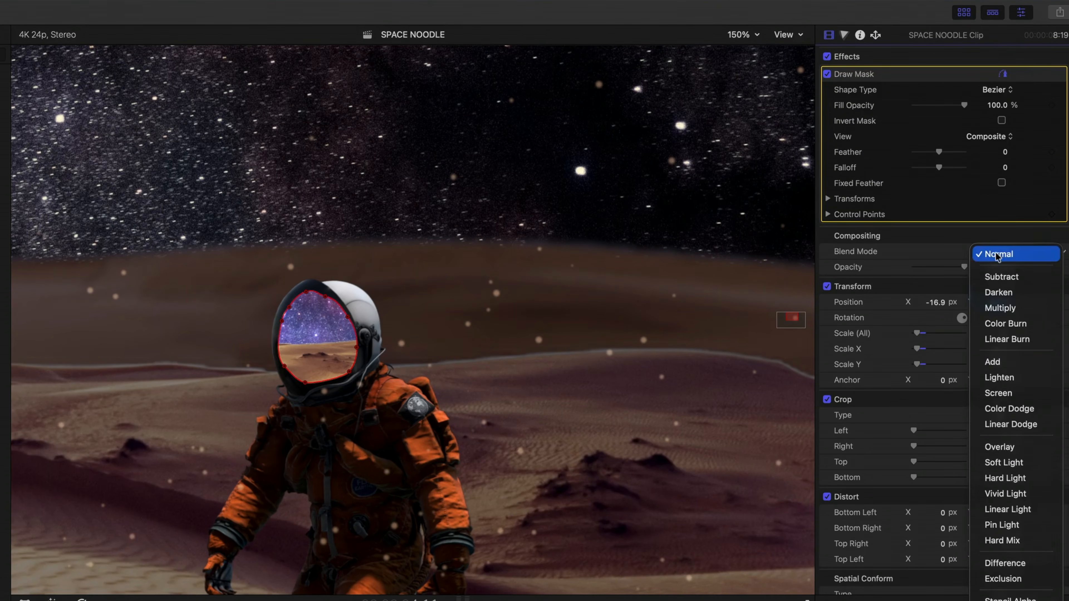
click(995, 409)
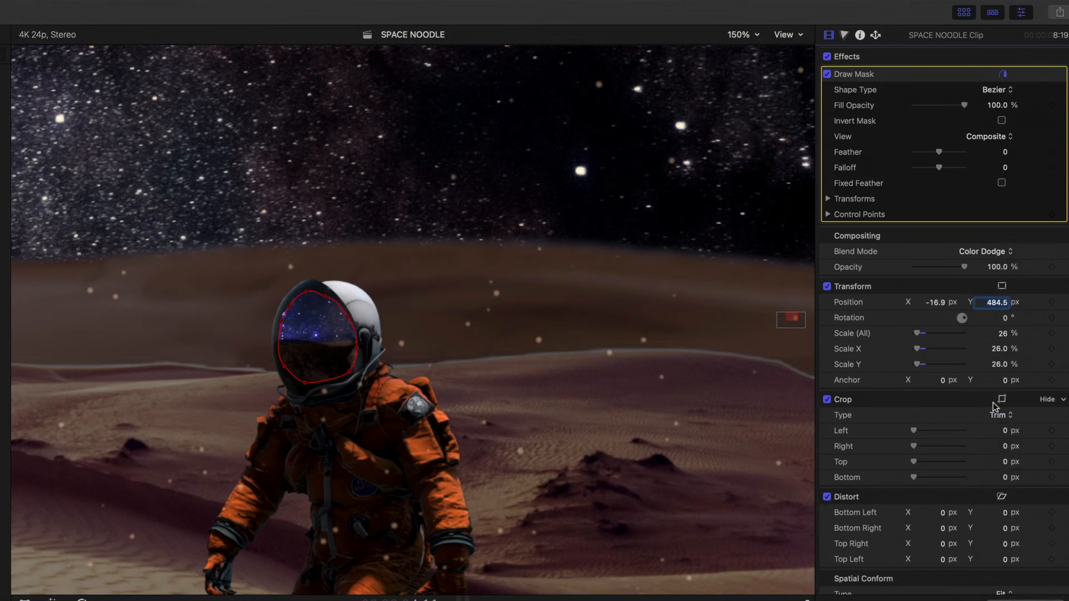
- Tighten the mask's lower and inner side points along the visor and set its feather to -77
drag(328, 349, 301, 382)
drag(353, 345, 351, 349)
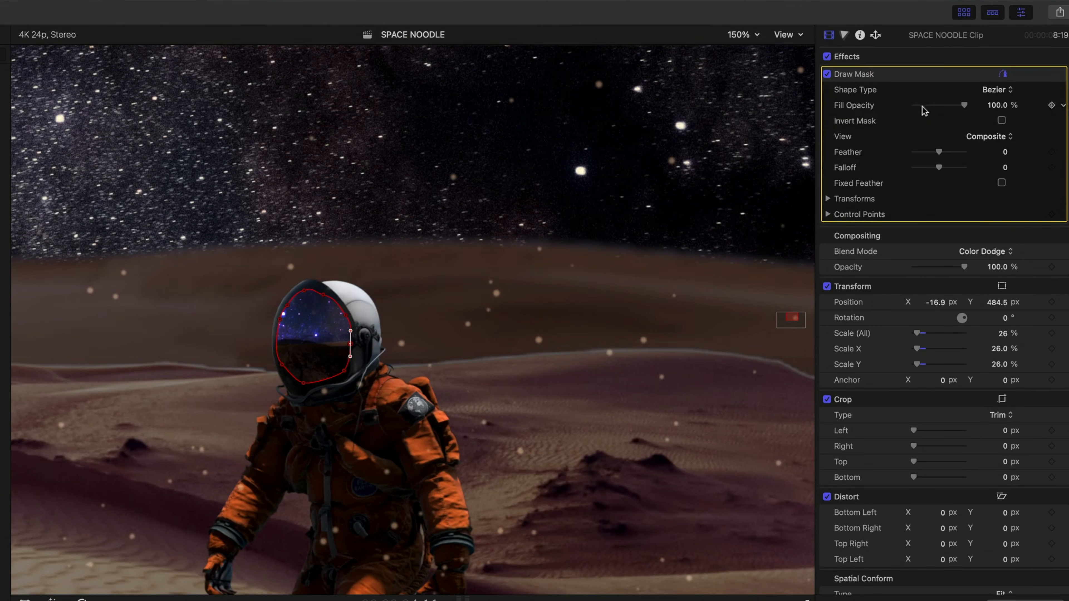
mouse_move(939, 153)
mouse_down()
mouse_move(901, 160)
mouse_move(920, 154)
mouse_up()
click(889, 53)
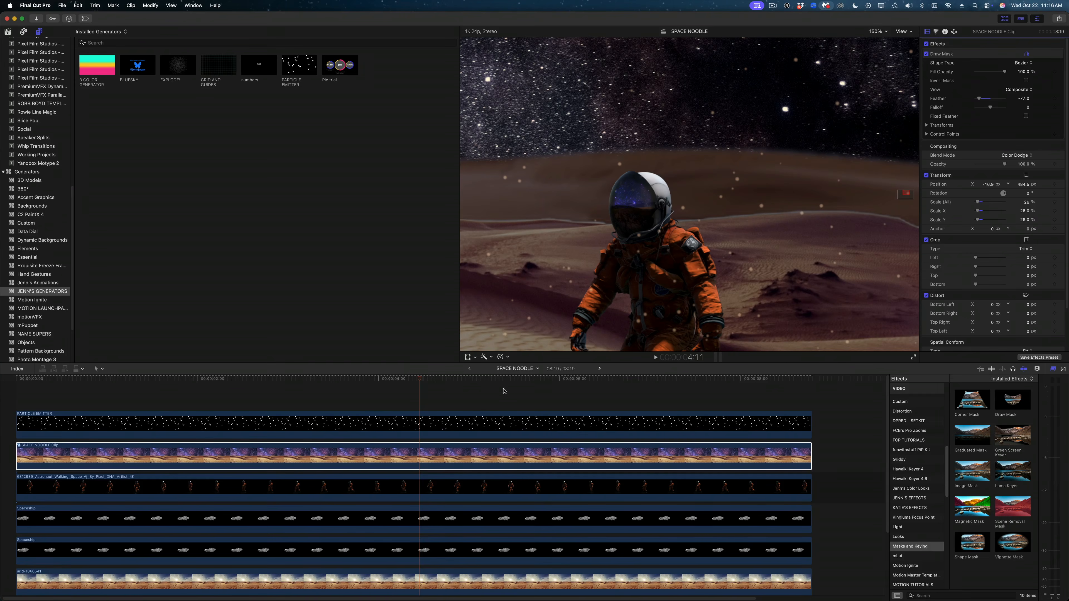
- Add an object tracker to the astronaut clip, fit its circular area around the helmet and analyze the motion
click(884, 31)
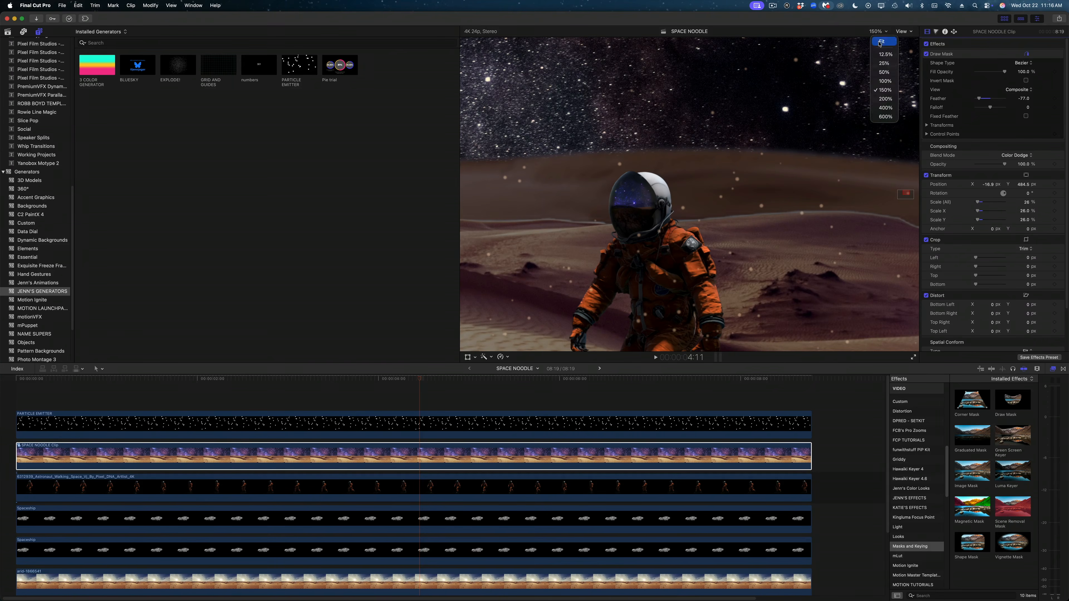
click(880, 39)
click(435, 486)
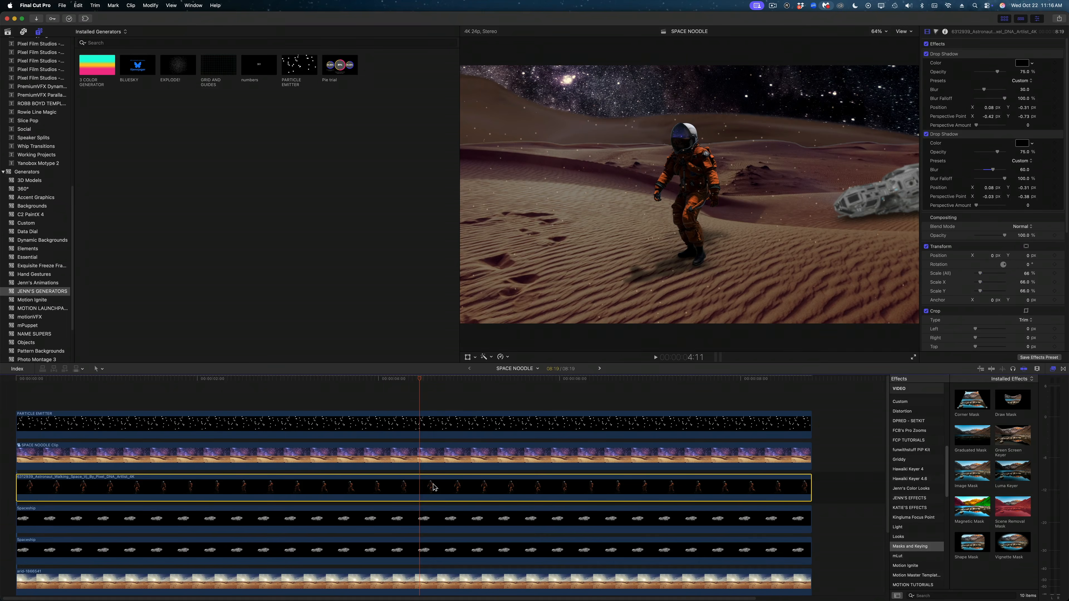
scroll(1031, 435, down, 8)
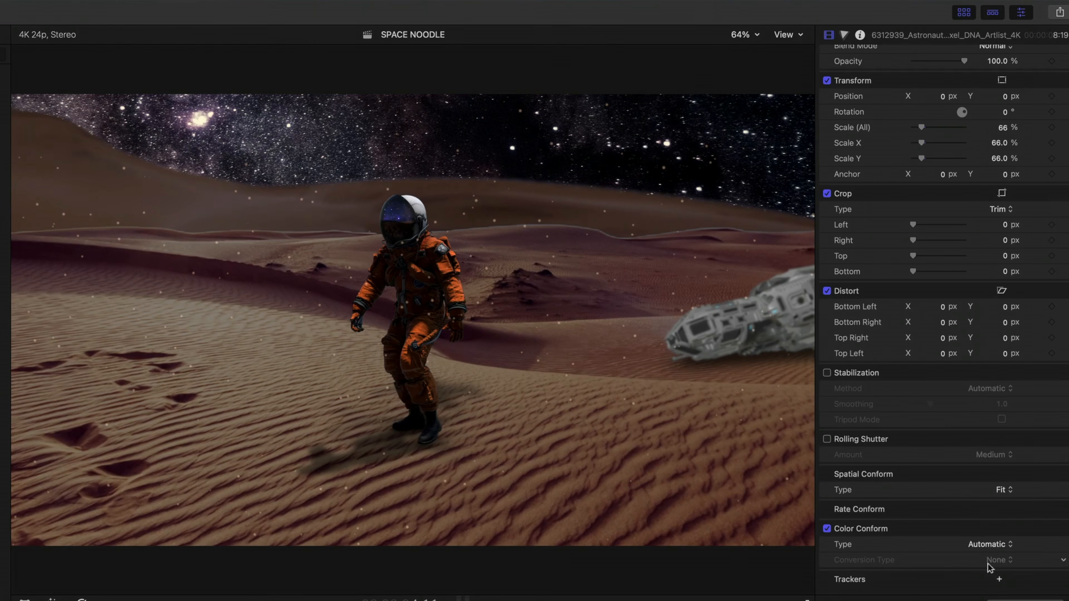
click(999, 579)
drag(342, 246, 385, 251)
drag(371, 296, 370, 206)
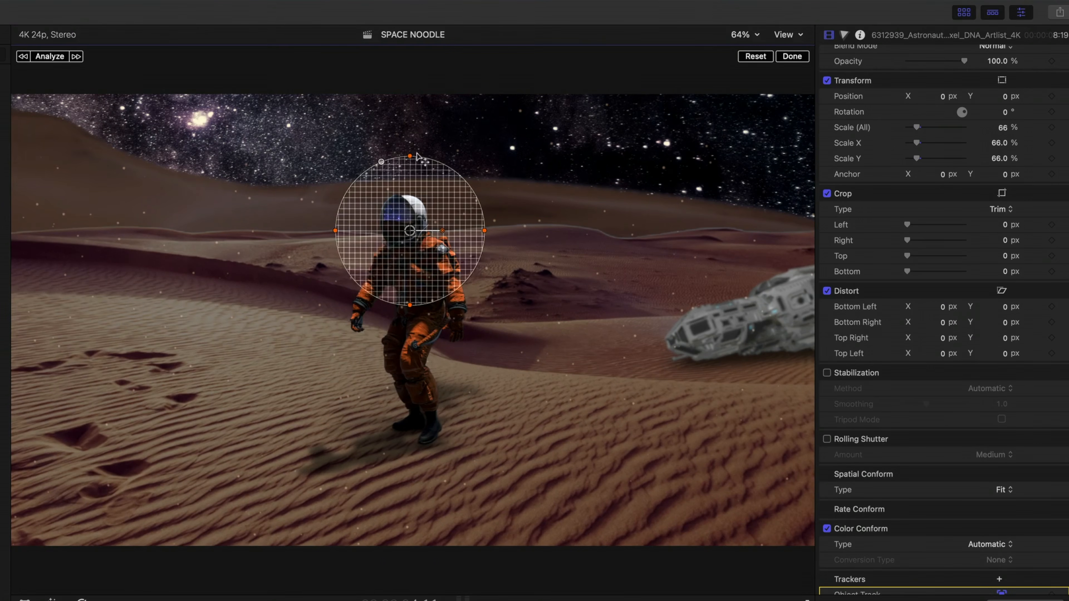
drag(412, 156, 412, 192)
drag(396, 235, 375, 224)
drag(407, 260, 376, 221)
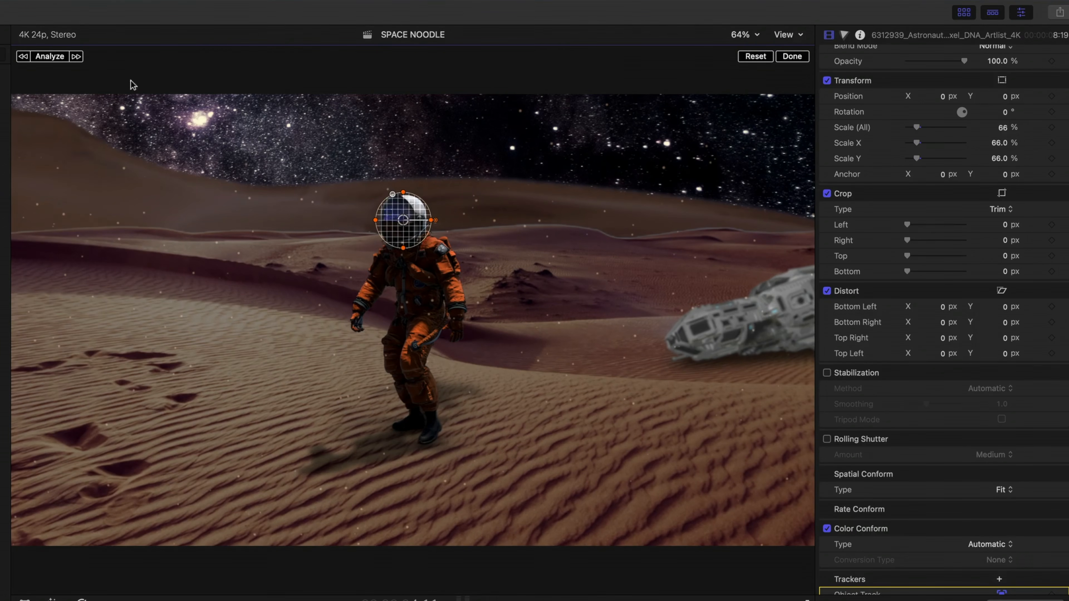
click(49, 56)
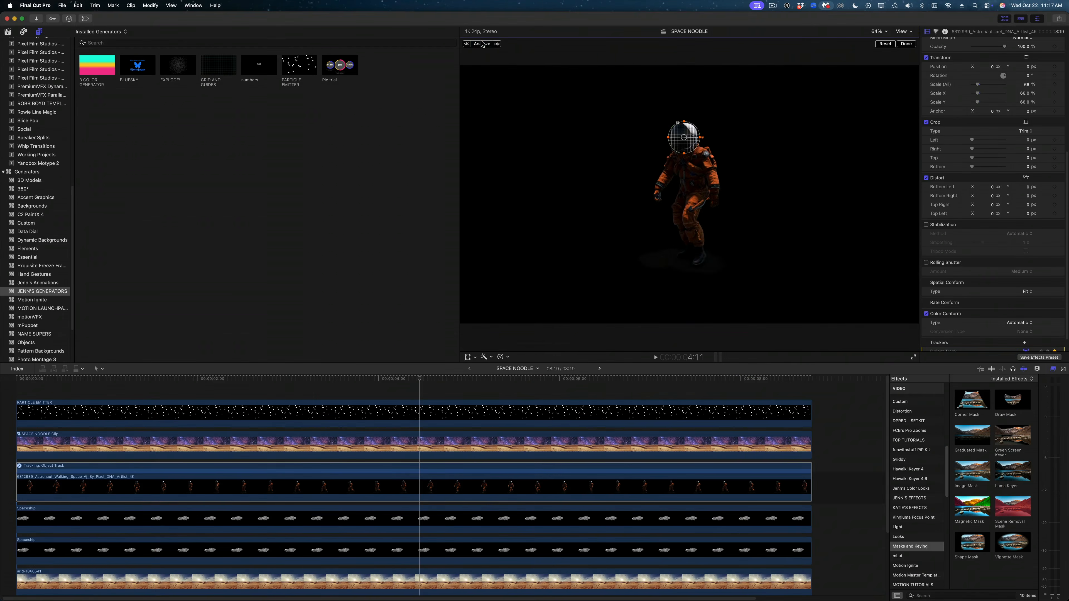
click(907, 43)
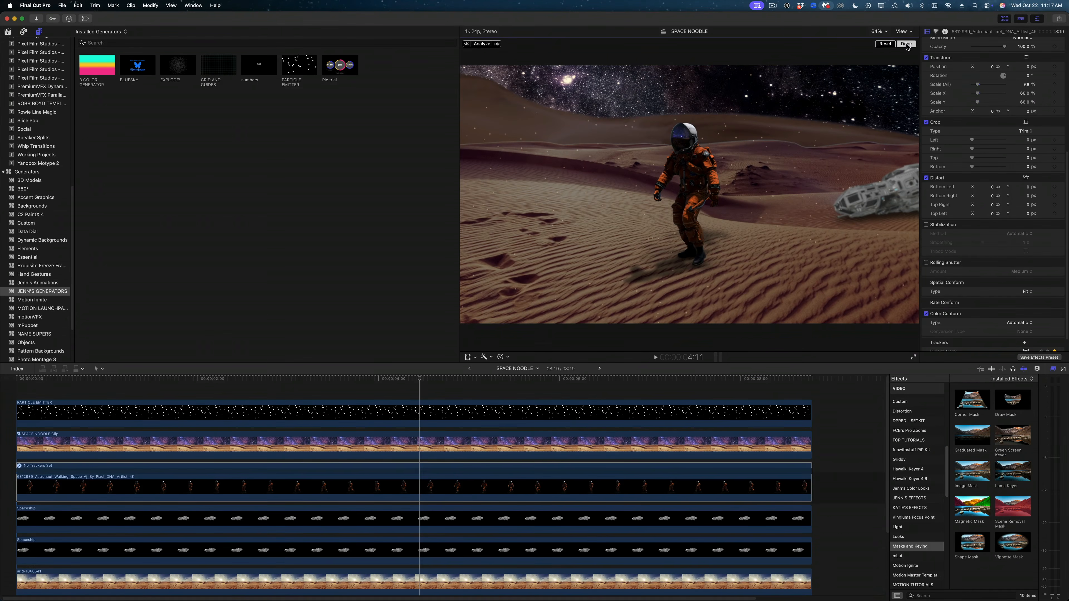
- Attach the compound clip to the astronaut's Object Track with the Pin to Tracker behavior and scale the clip to 400%
click(496, 434)
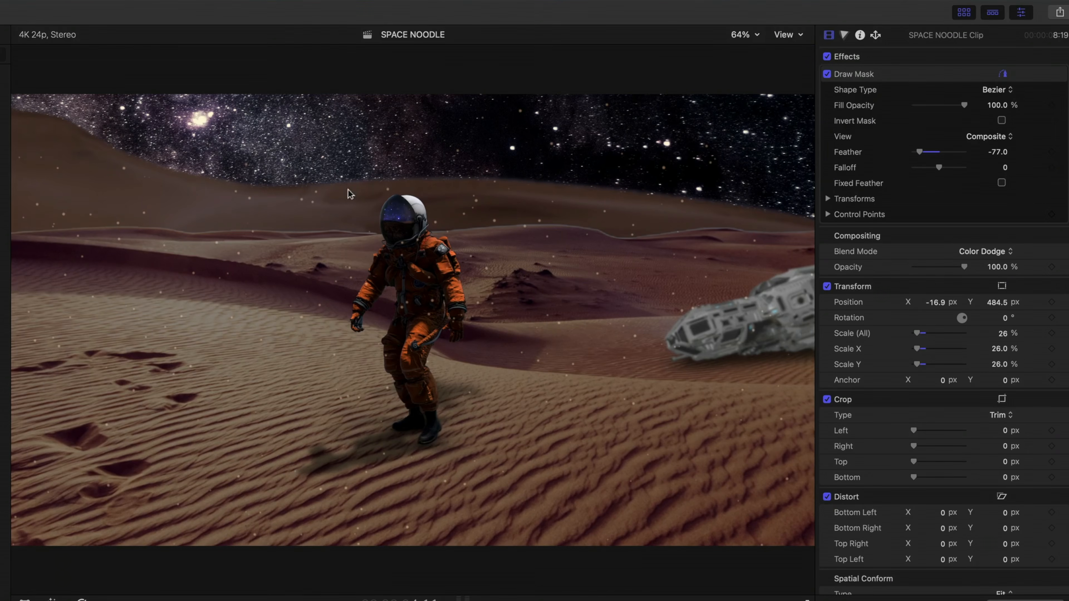
key(shift+t)
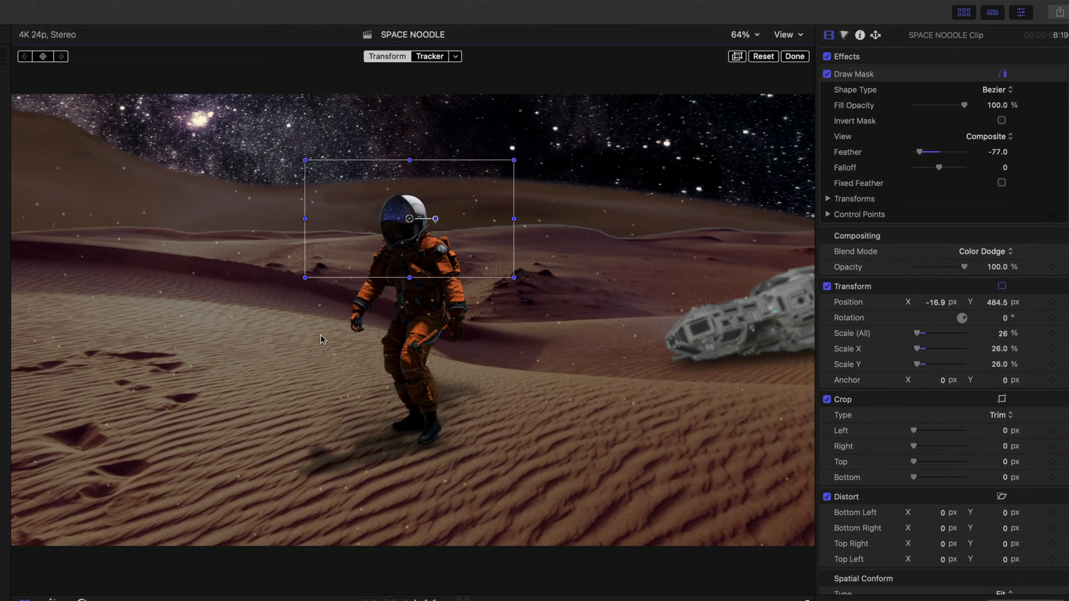
click(455, 58)
click(437, 105)
click(433, 124)
click(421, 144)
click(421, 133)
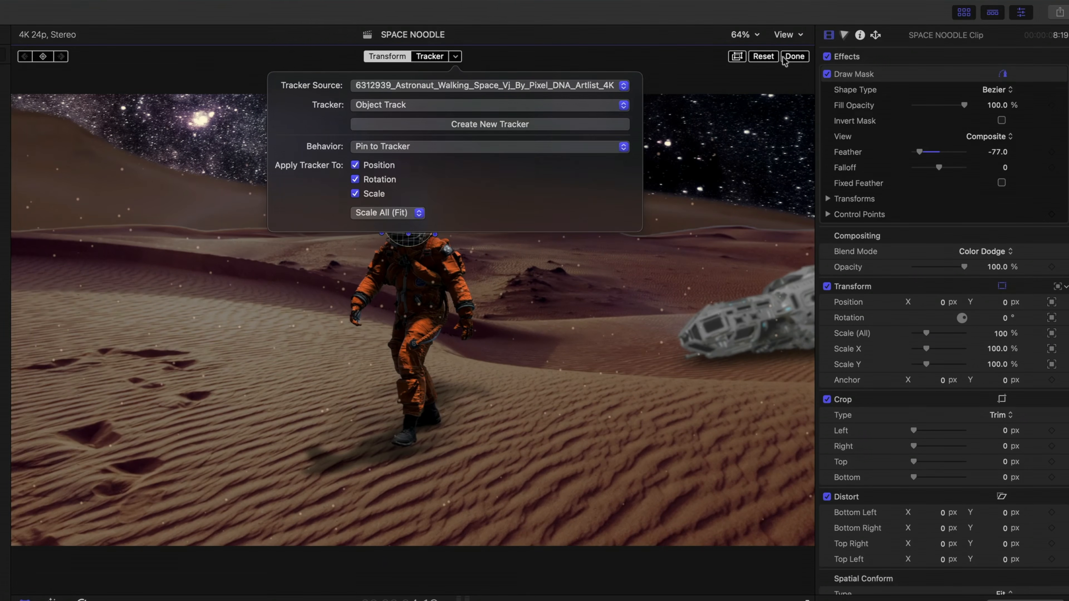
click(795, 55)
drag(918, 333, 978, 333)
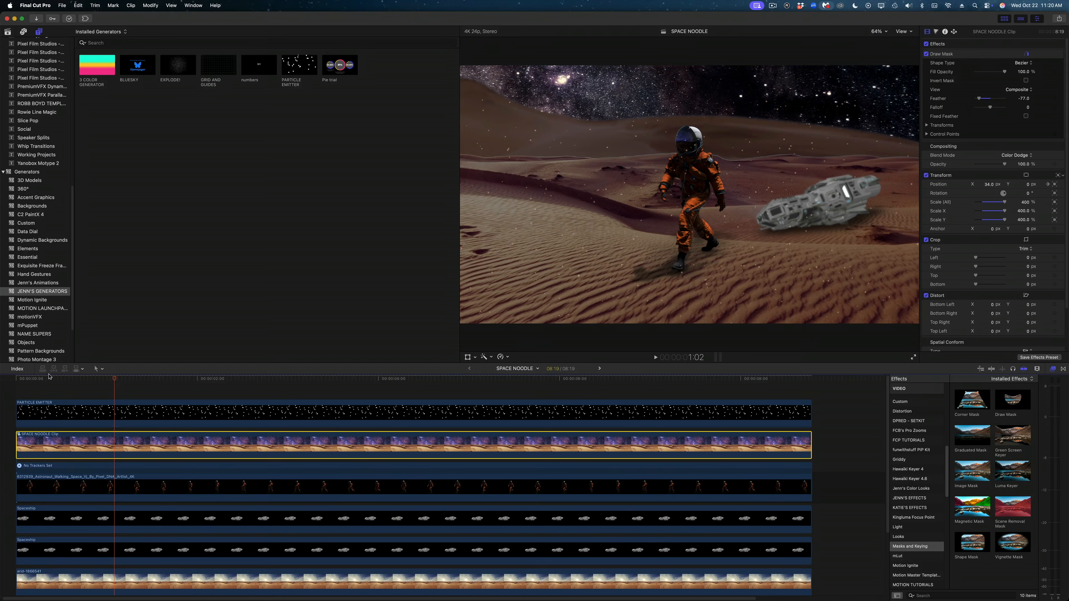
- Add an adjustment clip above all layers from the timeline's start and trim its end to match the clips below
drag(23, 379, 2, 377)
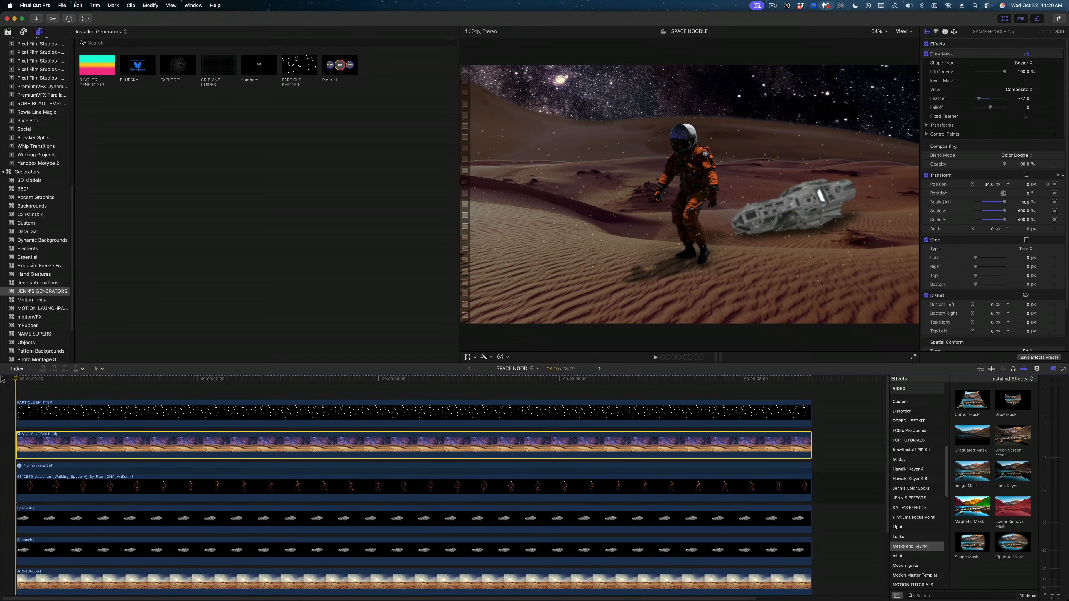
key(alt+a)
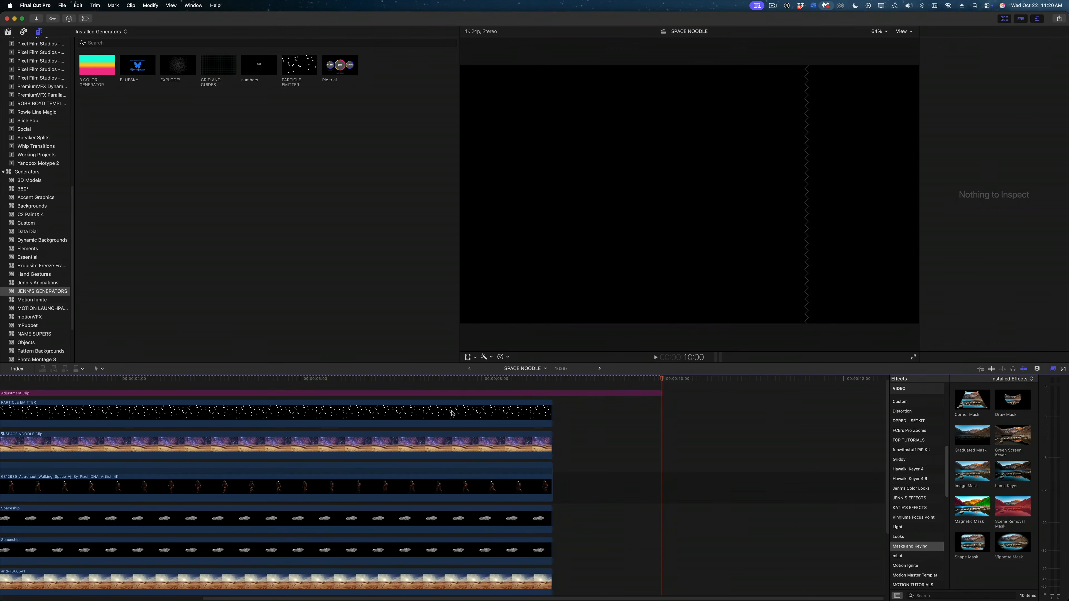
drag(661, 392, 550, 392)
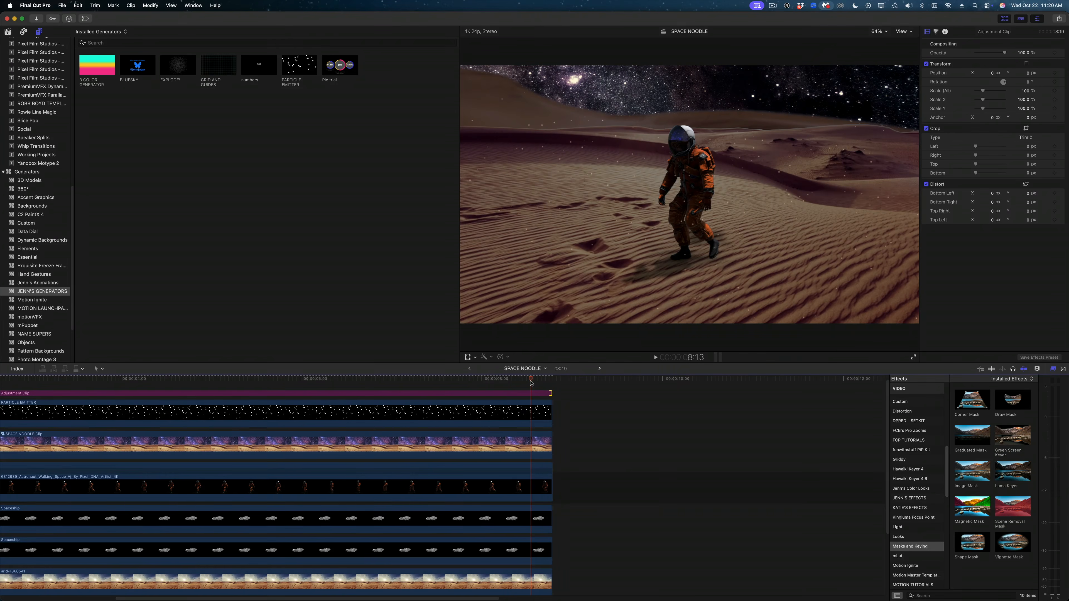
scroll(522, 383, left, 6)
- Apply the Flare and Zoom effect from the Motion Ignite category to the adjustment clip
click(298, 394)
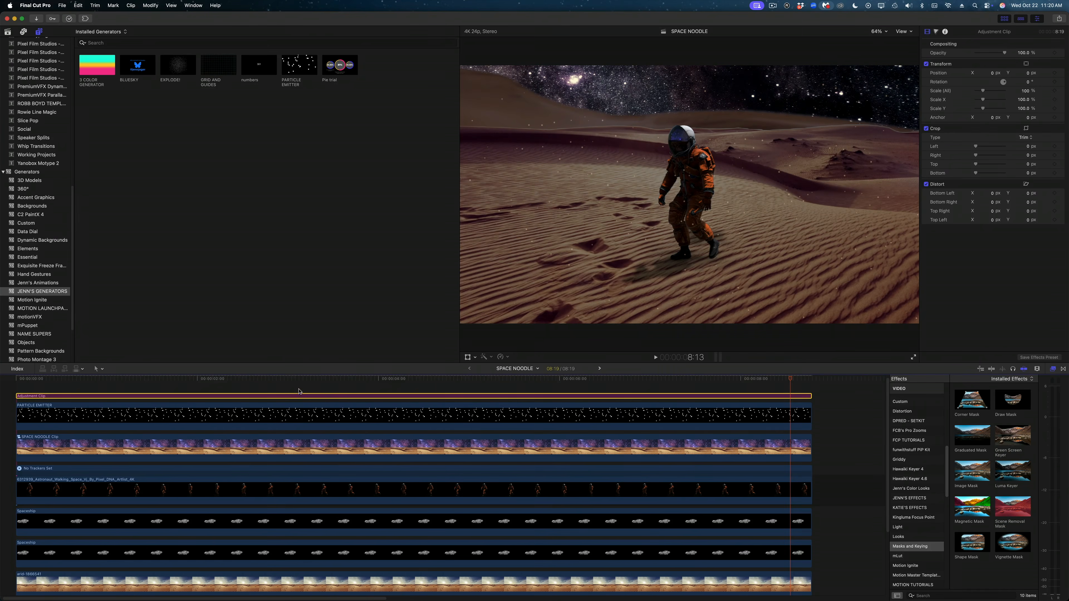
scroll(935, 482, down, 1)
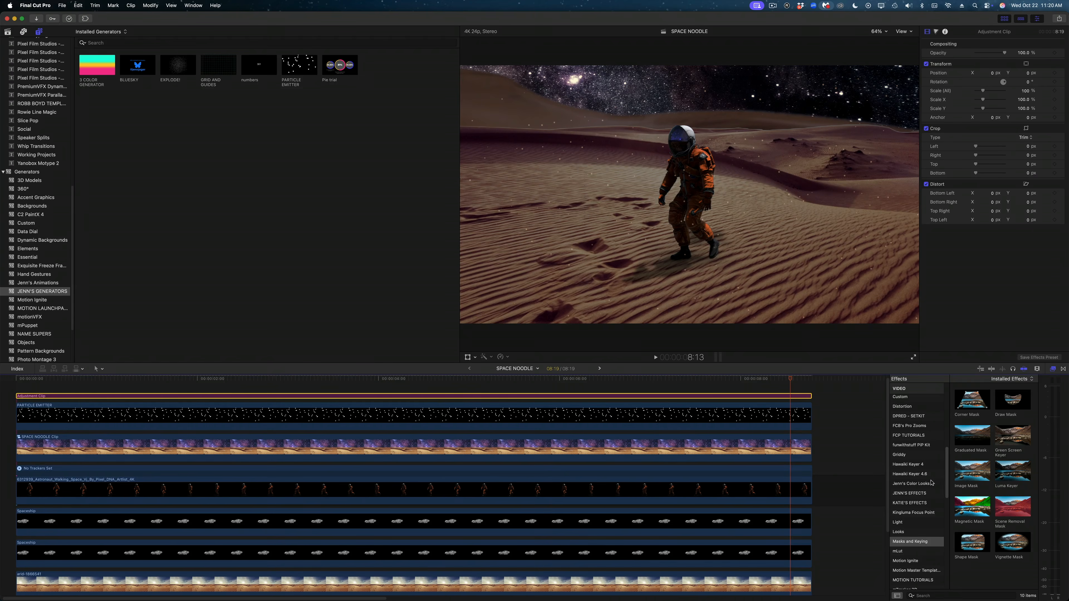
drag(619, 379, 268, 417)
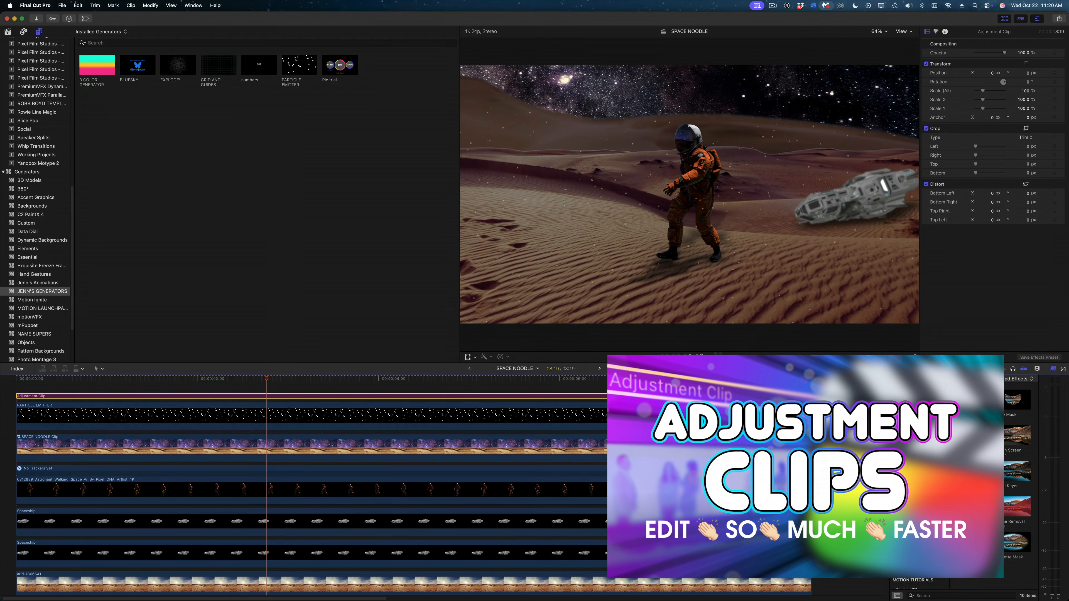
click(918, 464)
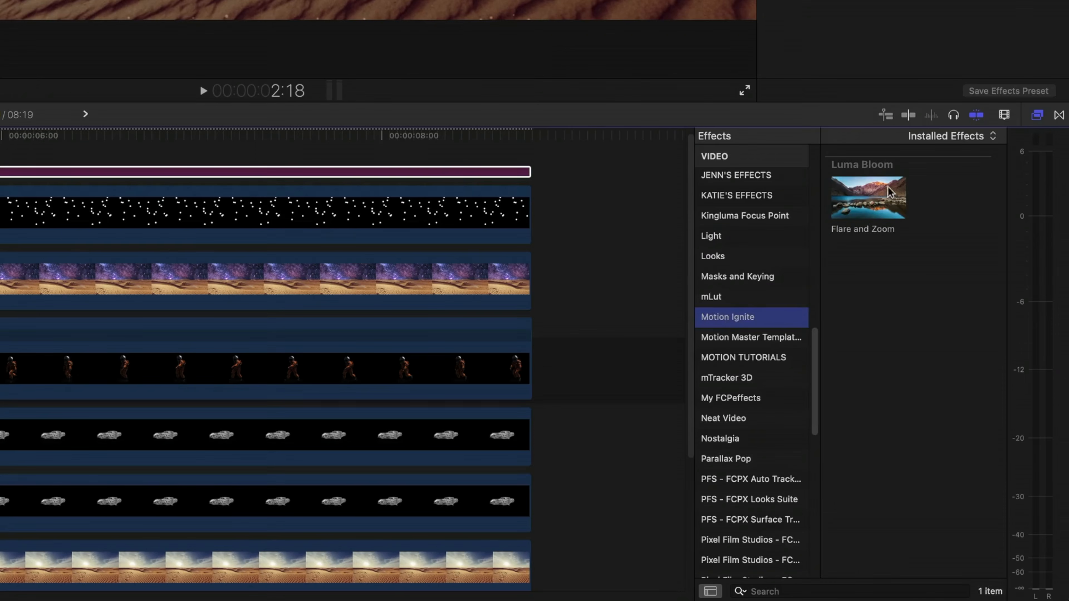
drag(889, 192, 296, 175)
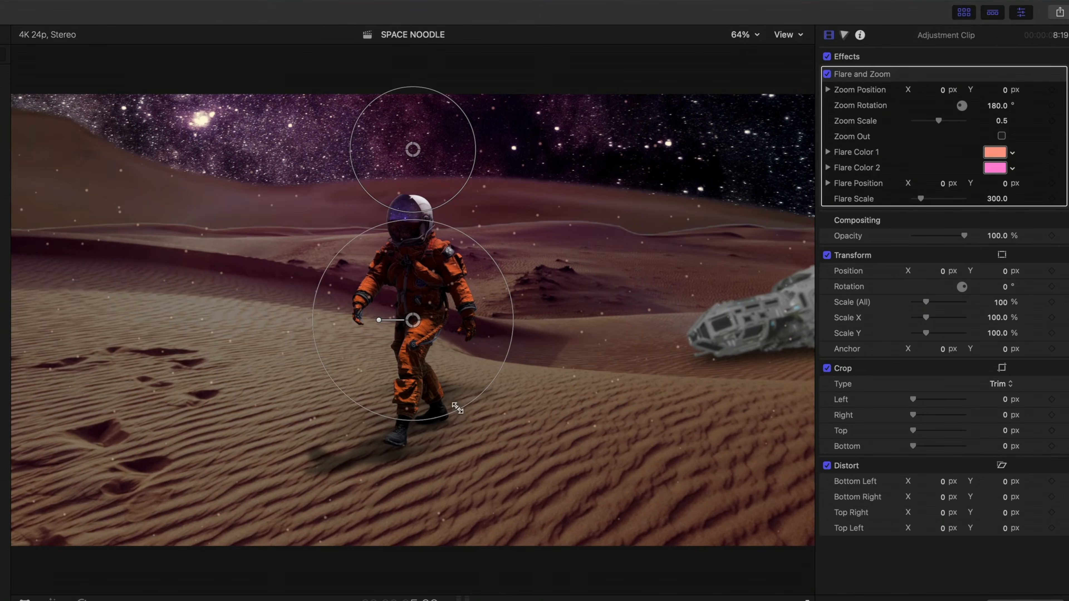
- Set the effect's Zoom Scale to 0.62 and Zoom Position to X 0.03, Y -0.21, and play back the zoom
drag(458, 409, 470, 430)
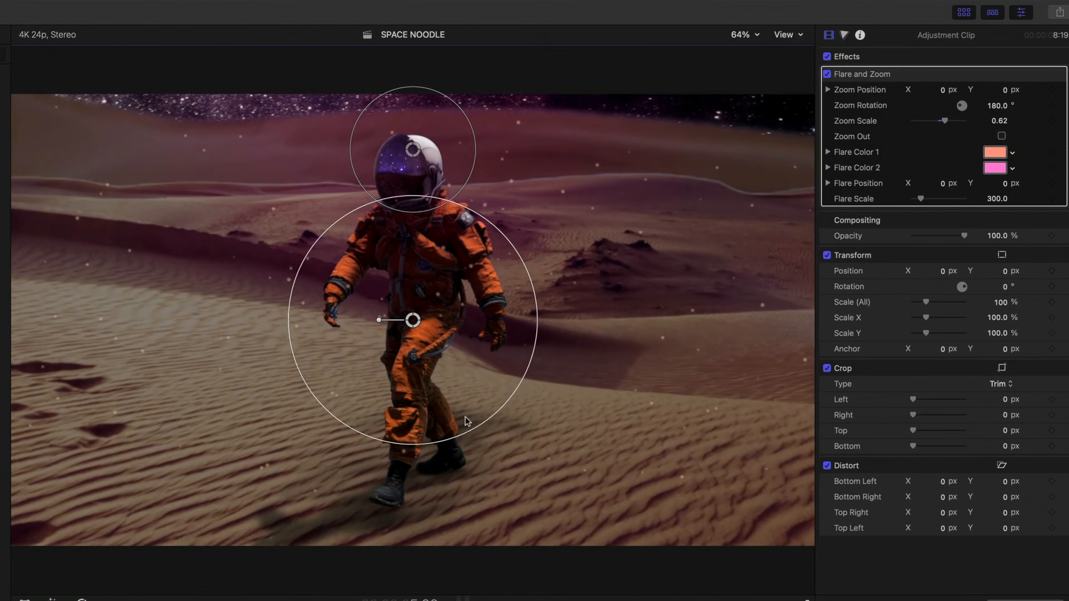
drag(415, 325, 419, 353)
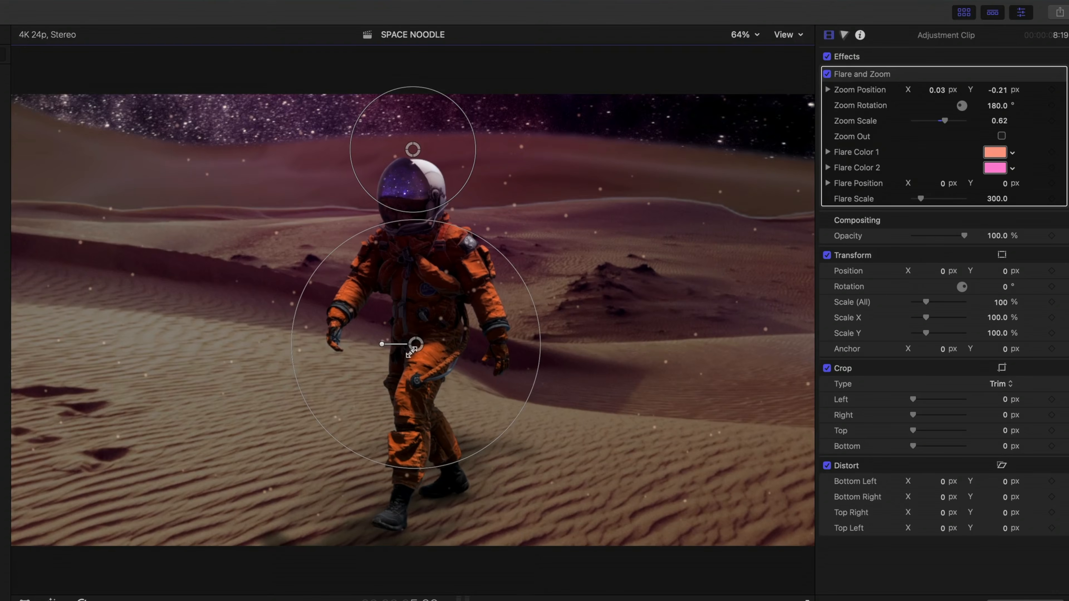
key(space)
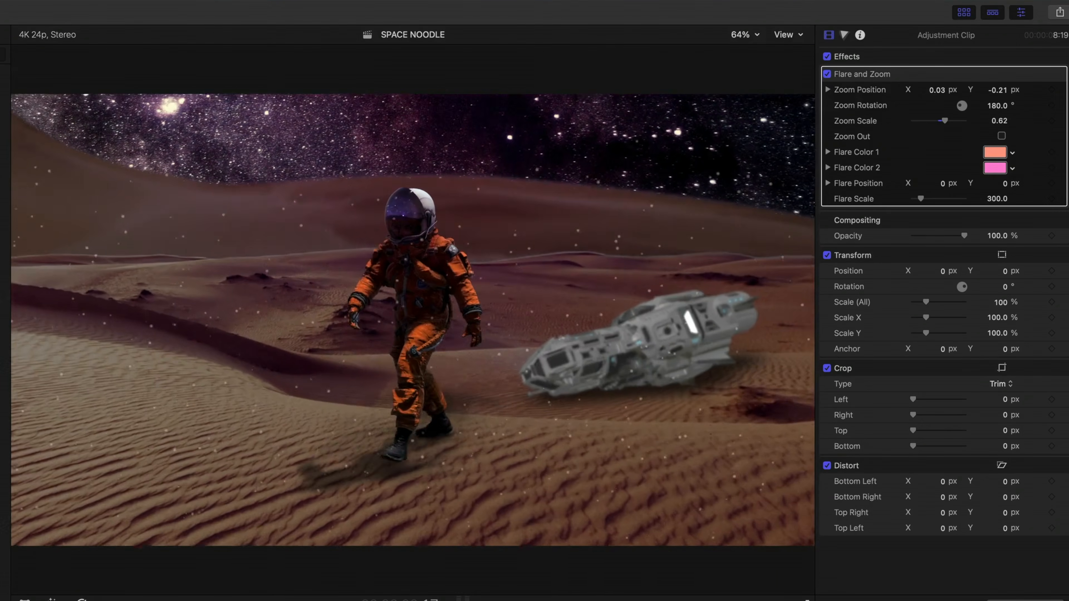
key(space)
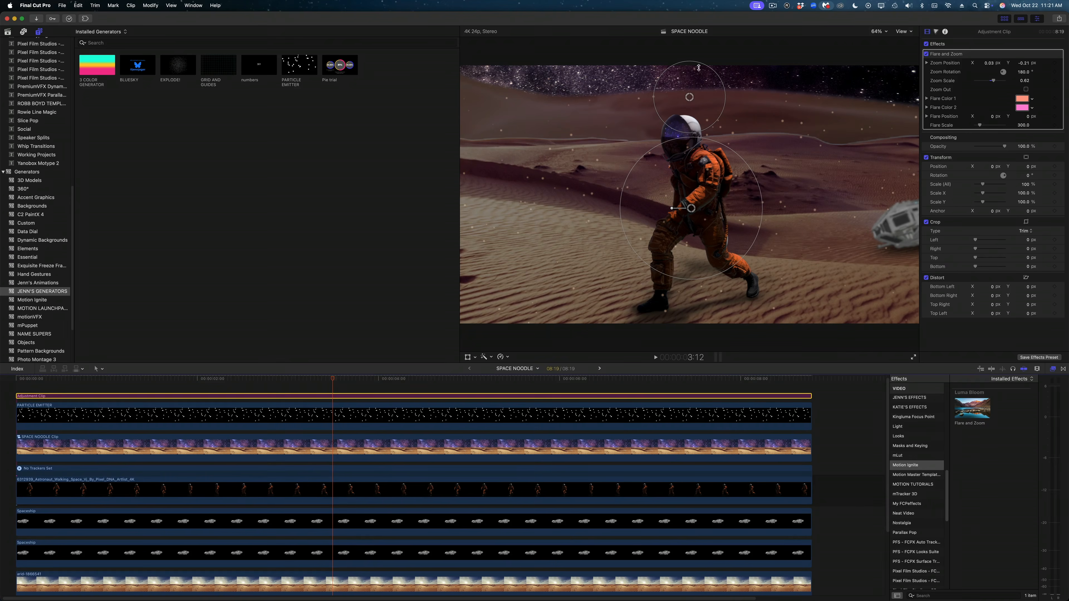
- Move the flare to the upper right corner of the frame, at Flare Position X 0.8, Y 0.09
click(691, 98)
click(779, 86)
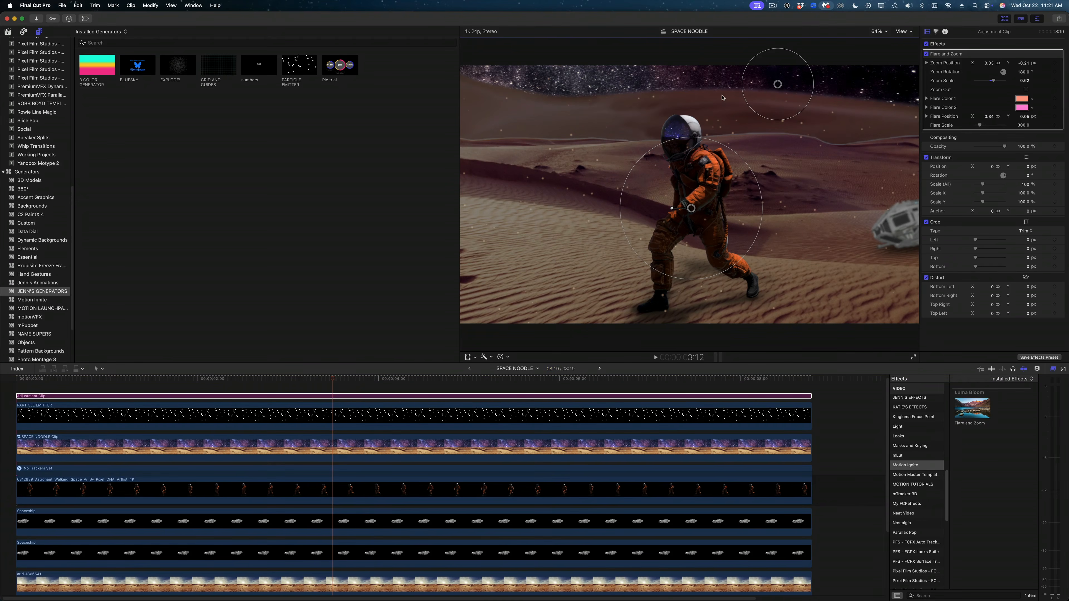
drag(779, 85, 897, 77)
- At the timeline's start, enlarge the Flare Scale to about 537.5 and change Flare Color 2 to light blue
click(100, 378)
key(Home)
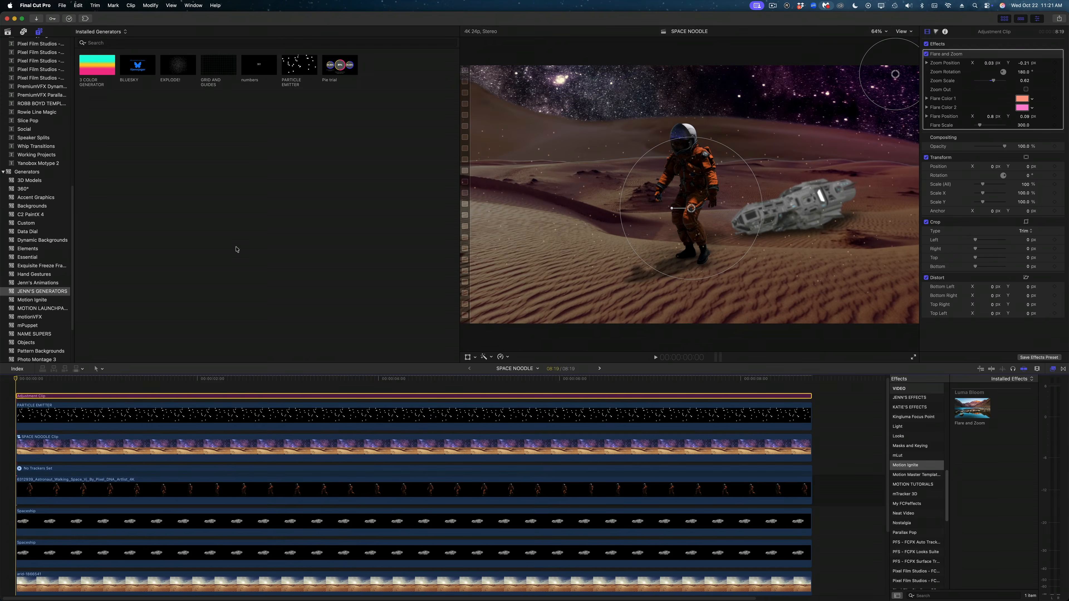
drag(754, 169, 780, 218)
click(995, 167)
click(290, 214)
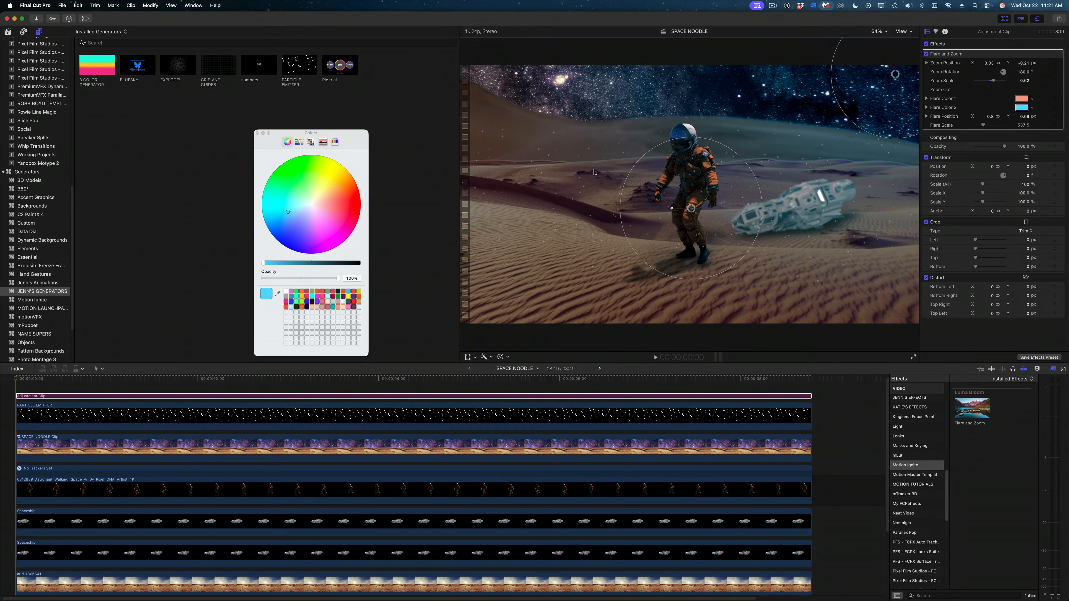